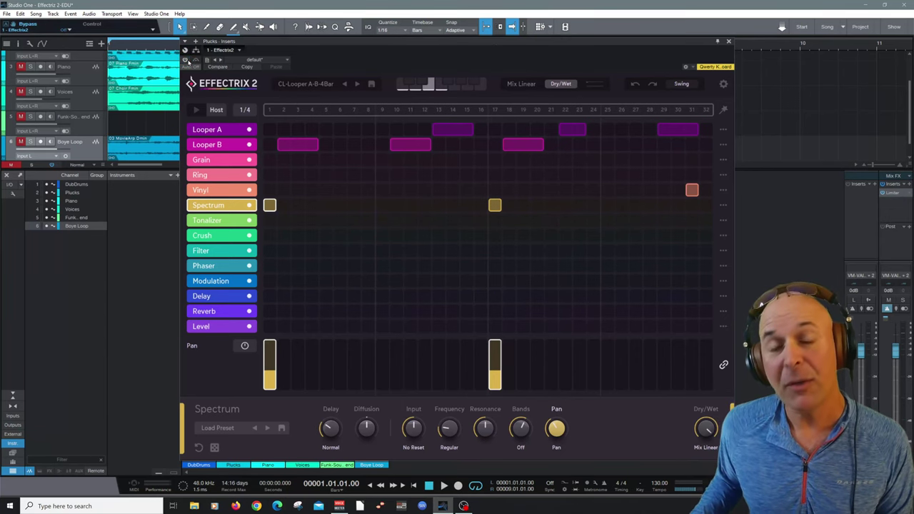
- Play and stop the song twice to hear the current pattern
key("space")
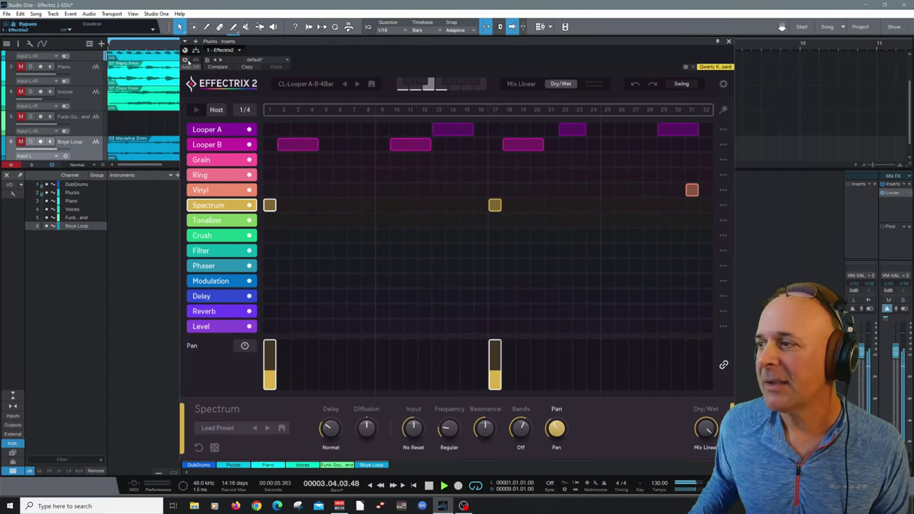
key("space")
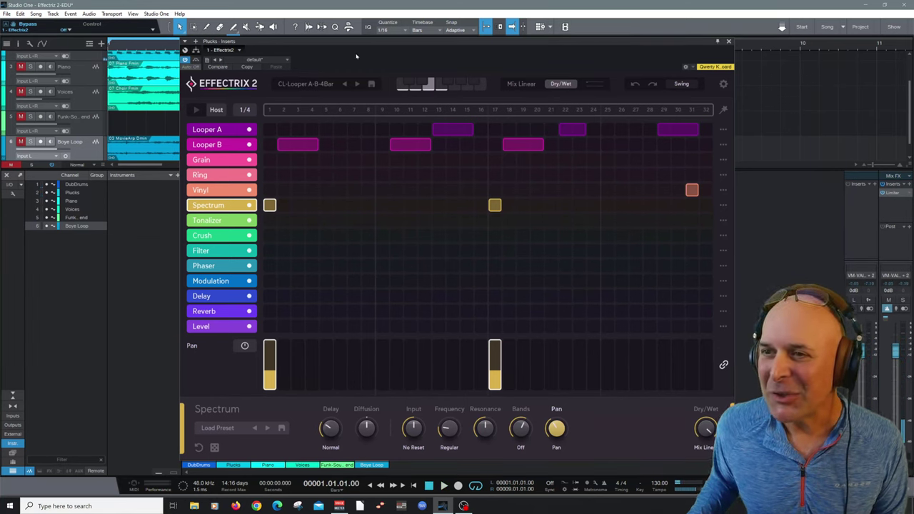
key("space")
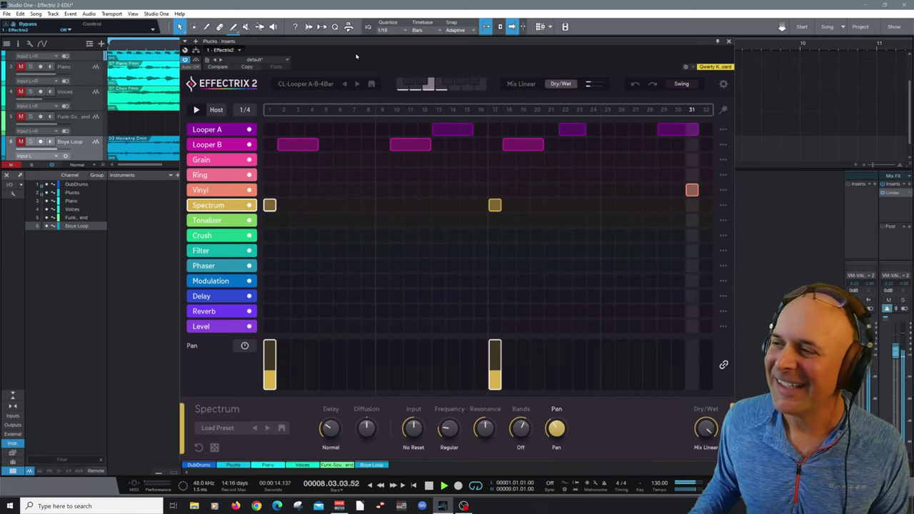
key("space")
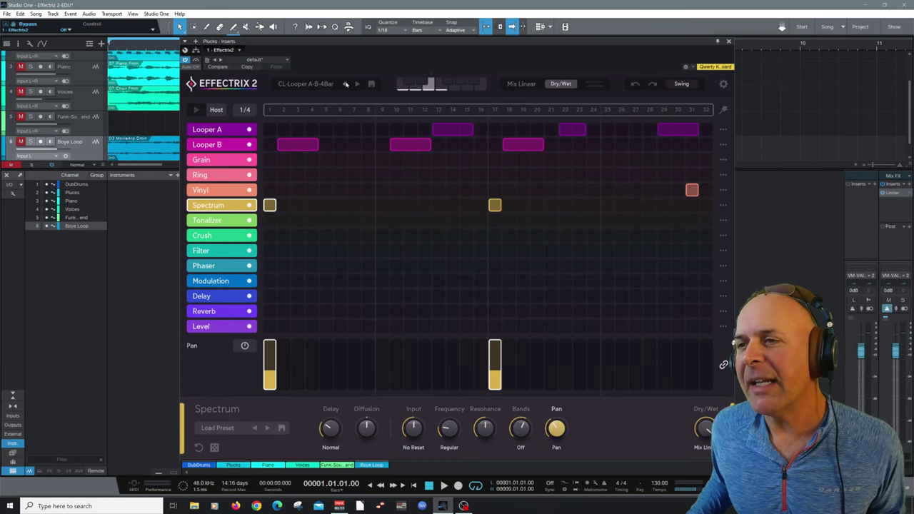
- Step forward through the presets until CL-Clean Start loads
left_click(345, 84)
left_click(345, 84)
left_click(345, 84)
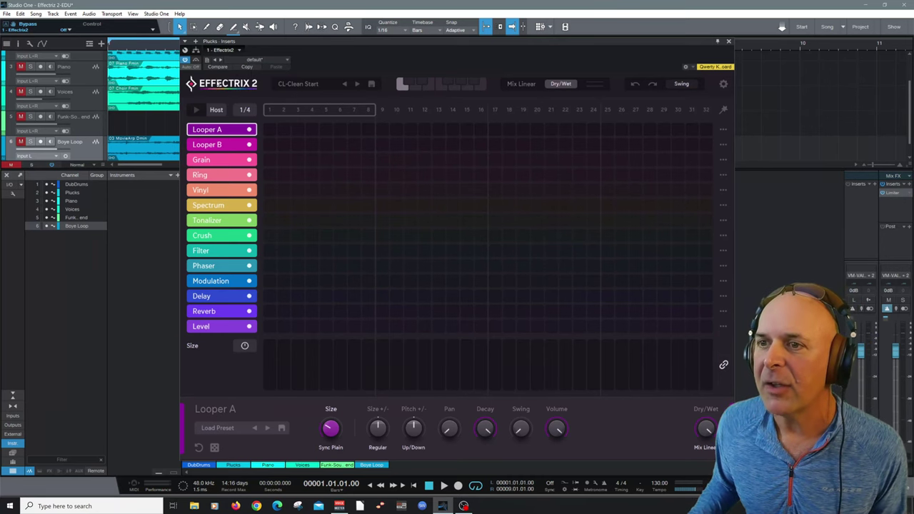
- View the About panel and lane colour palette, close it, and bring up the preset browser
left_click(220, 83)
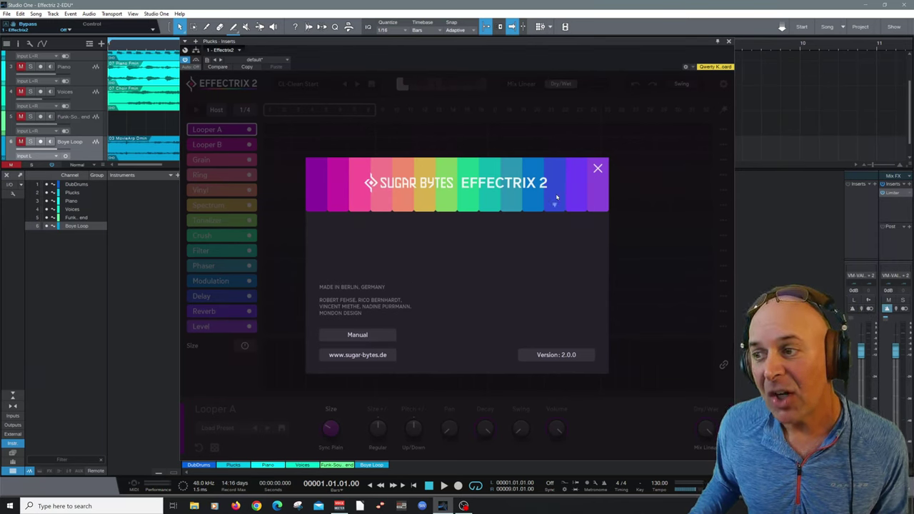
left_click(534, 205)
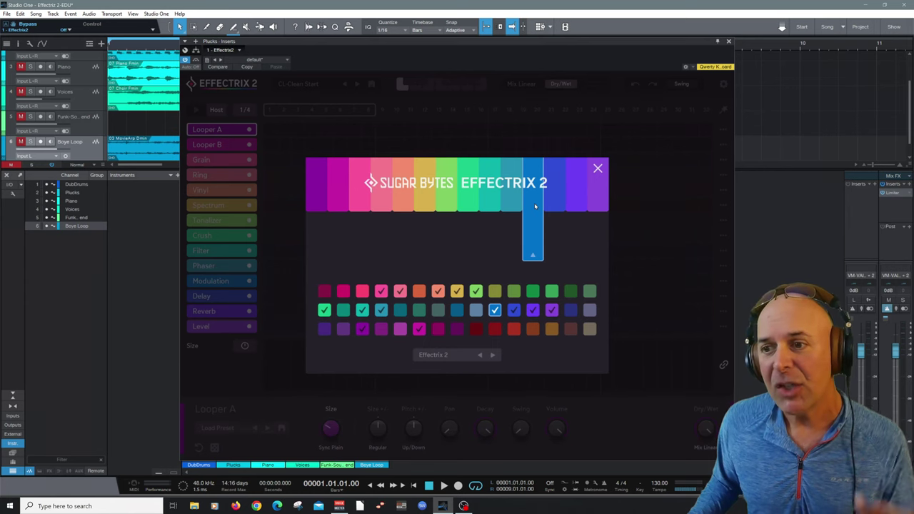
left_click(598, 168)
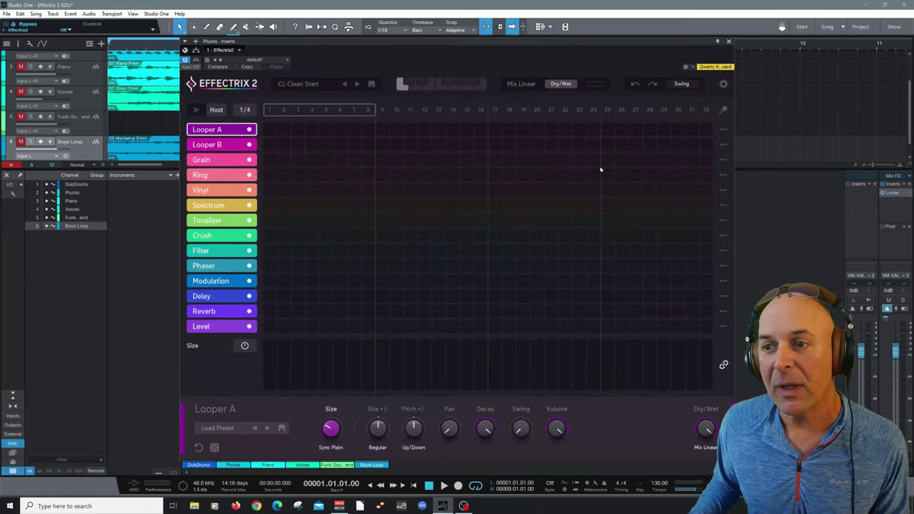
left_click(306, 84)
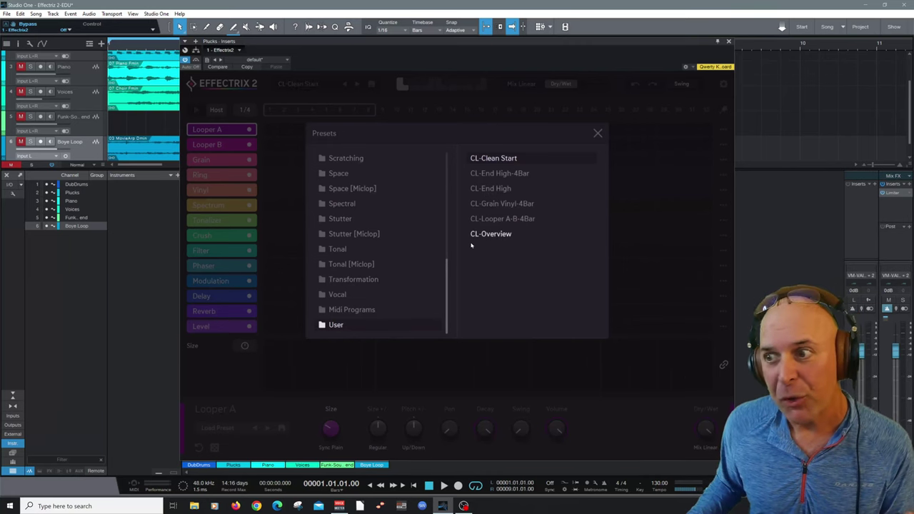
- Close the preset browser, glance at Looper A's preset list unchanged, then reopen and close the browser
scroll(393, 216, "up", 3)
left_click(597, 133)
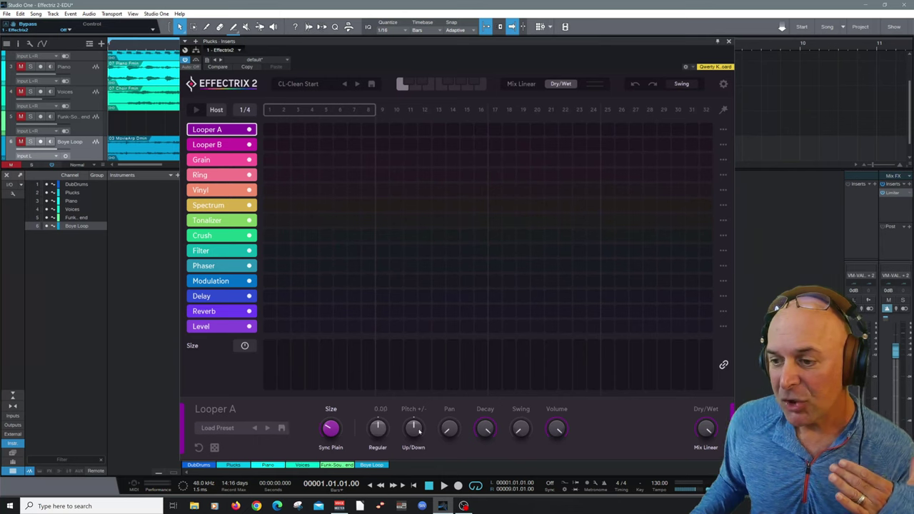
left_click(217, 428)
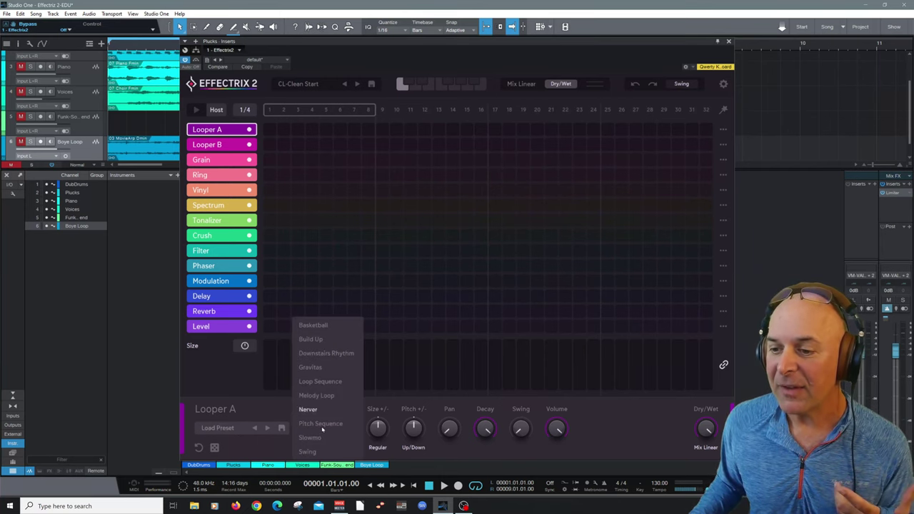
left_click(258, 450)
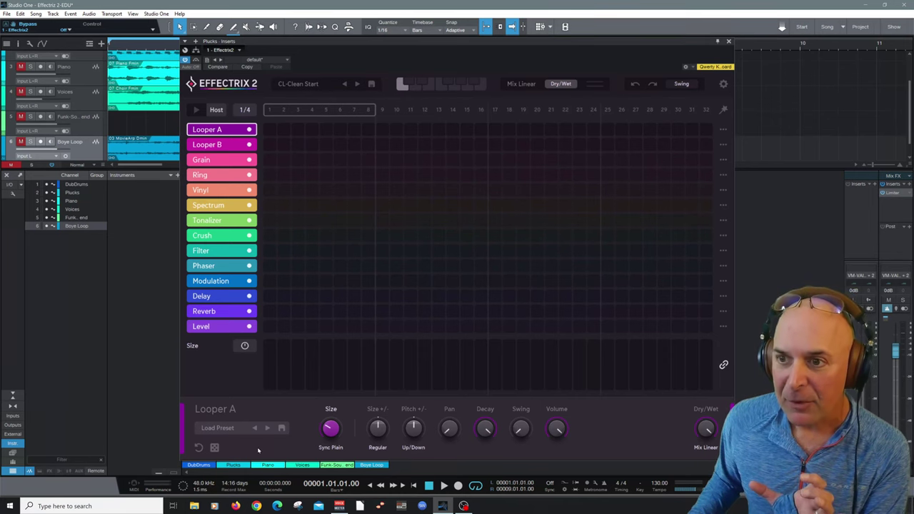
left_click(311, 83)
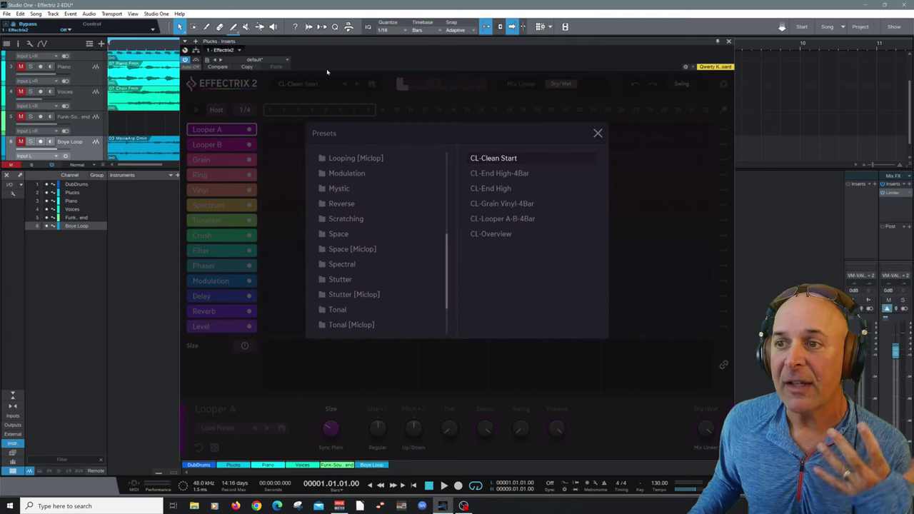
left_click(597, 134)
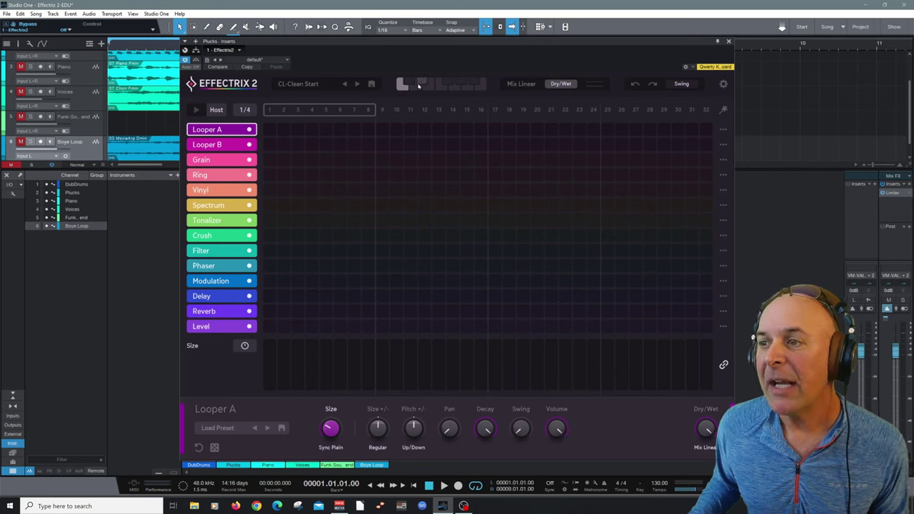
left_click(357, 83)
left_click(357, 84)
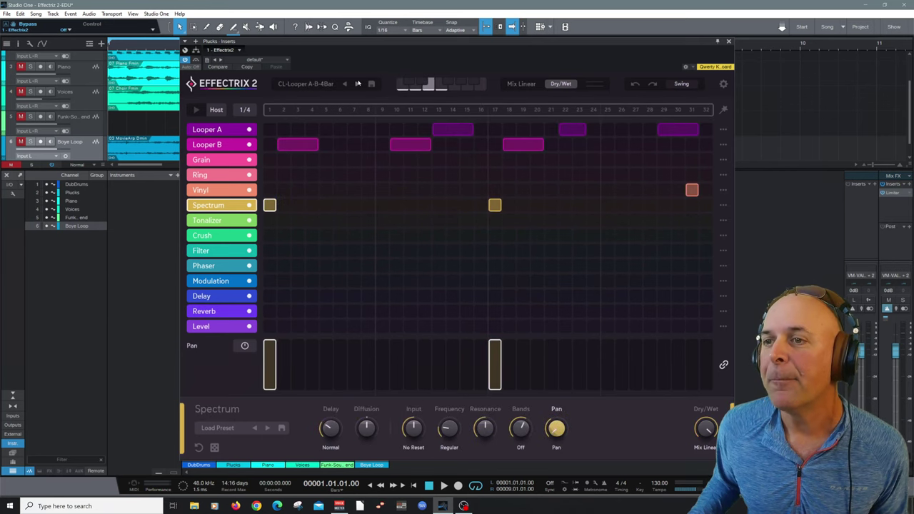
left_click(403, 85)
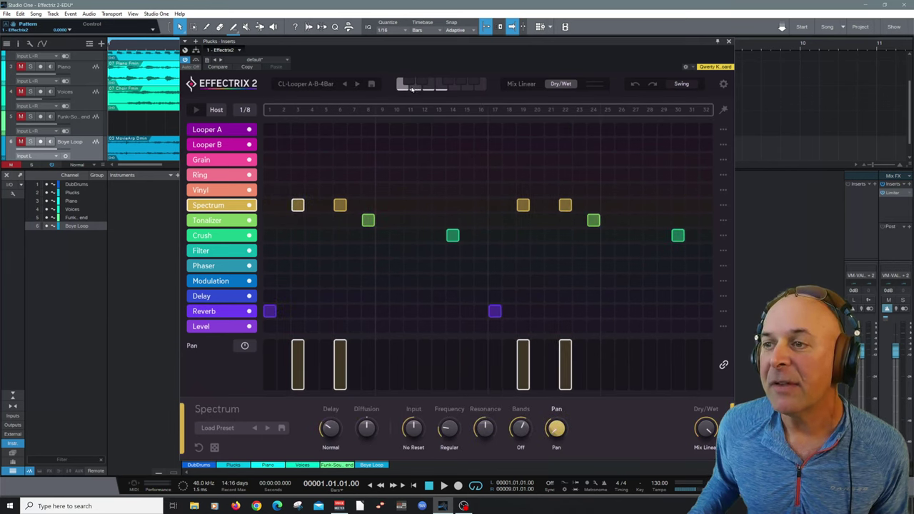
left_click(413, 88)
left_click(429, 87)
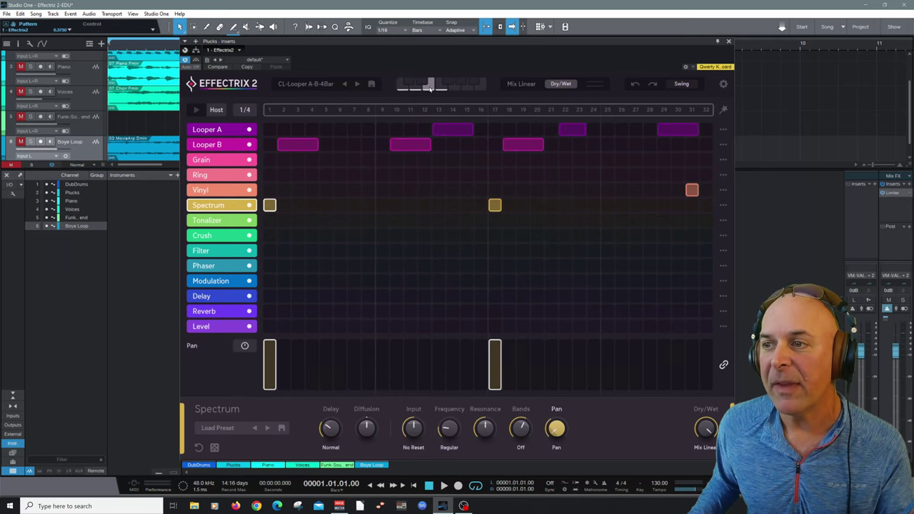
left_click(440, 87)
left_click(428, 88)
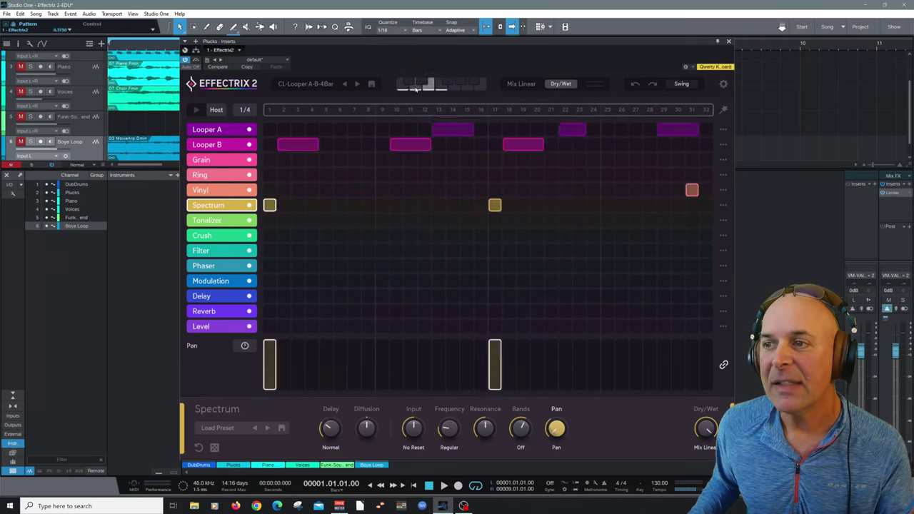
left_click(412, 87)
left_click(402, 85)
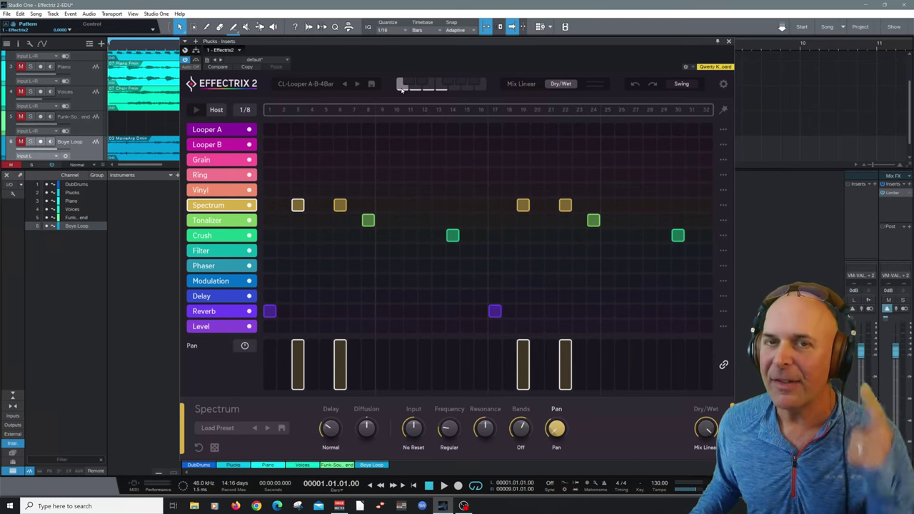
left_click(345, 84)
left_click(346, 84)
left_click(345, 84)
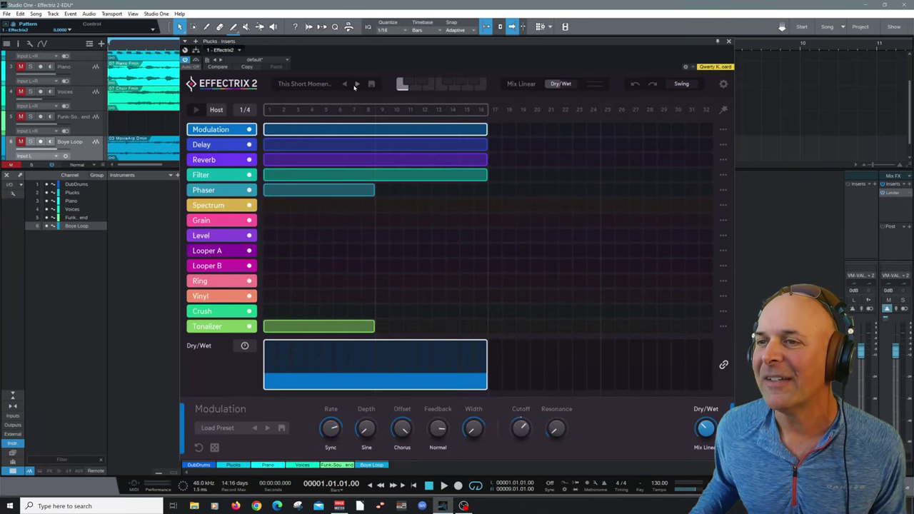
left_click(356, 84)
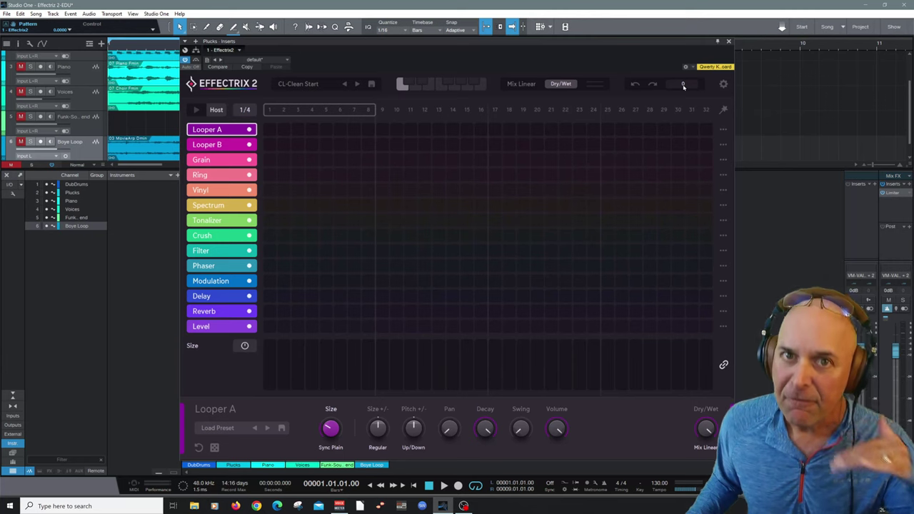
left_click(723, 85)
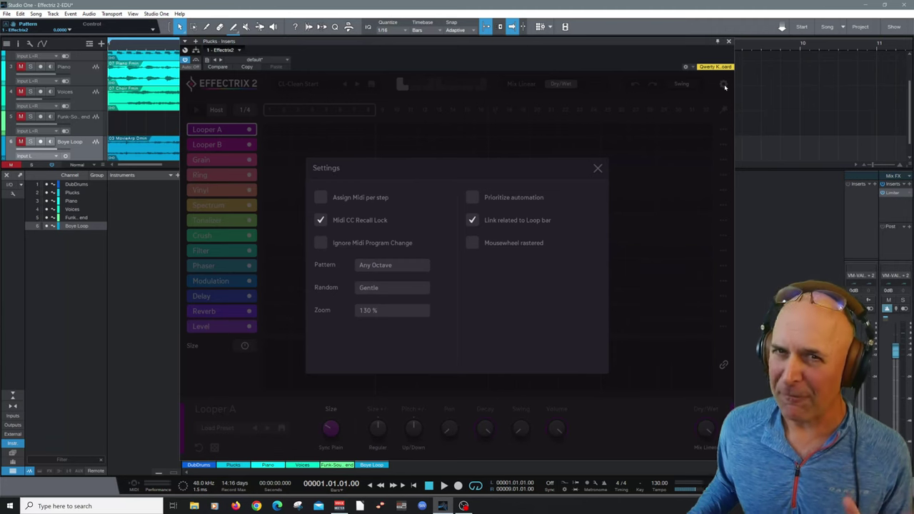
left_click(597, 167)
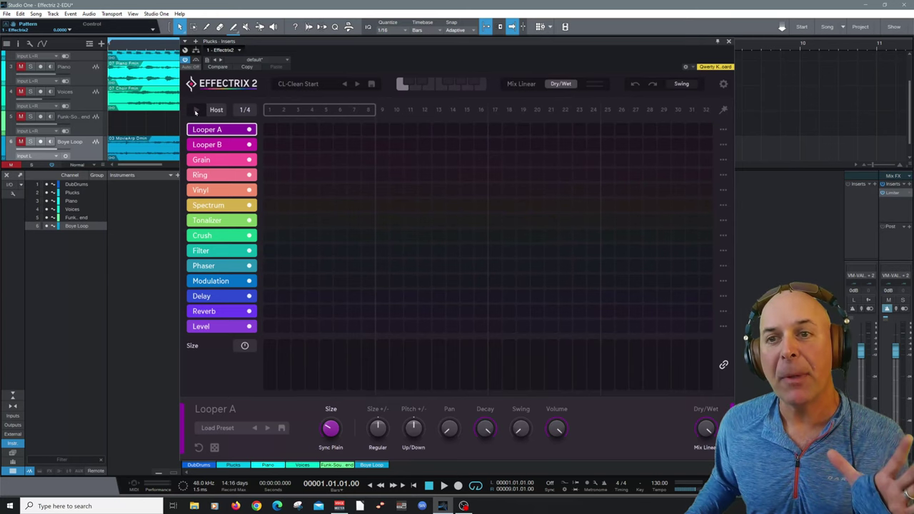
left_click(249, 109)
left_click(302, 97)
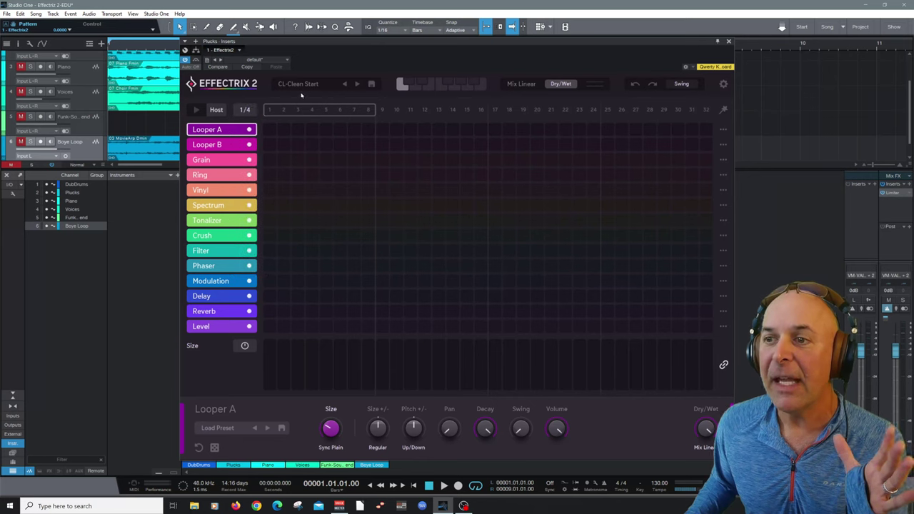
mouse_move(365, 107)
left_mouse_down()
mouse_move(568, 109)
mouse_move(380, 104)
left_mouse_up()
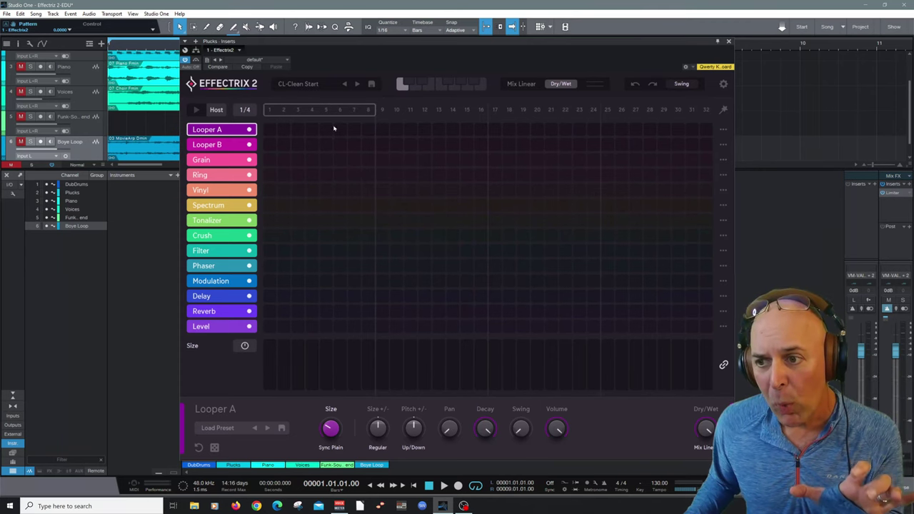
left_click_drag(374, 111, 703, 110)
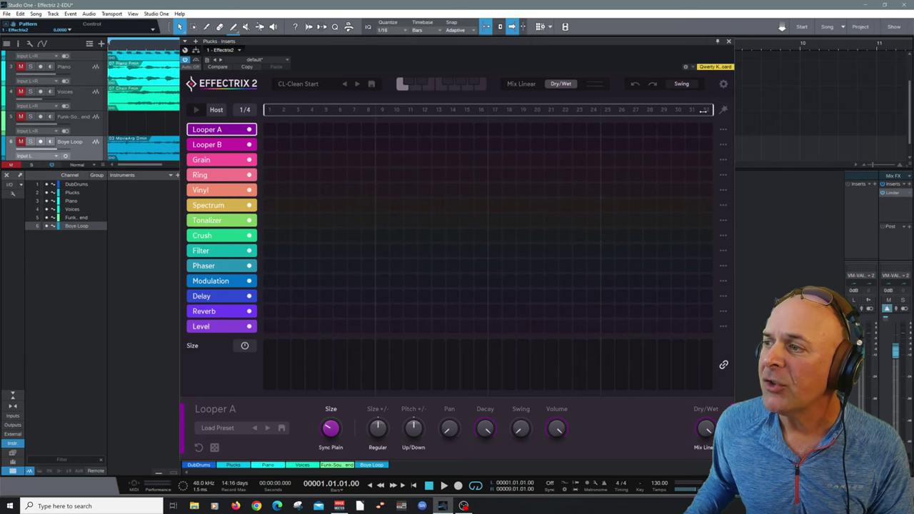
left_click_drag(642, 110, 374, 111)
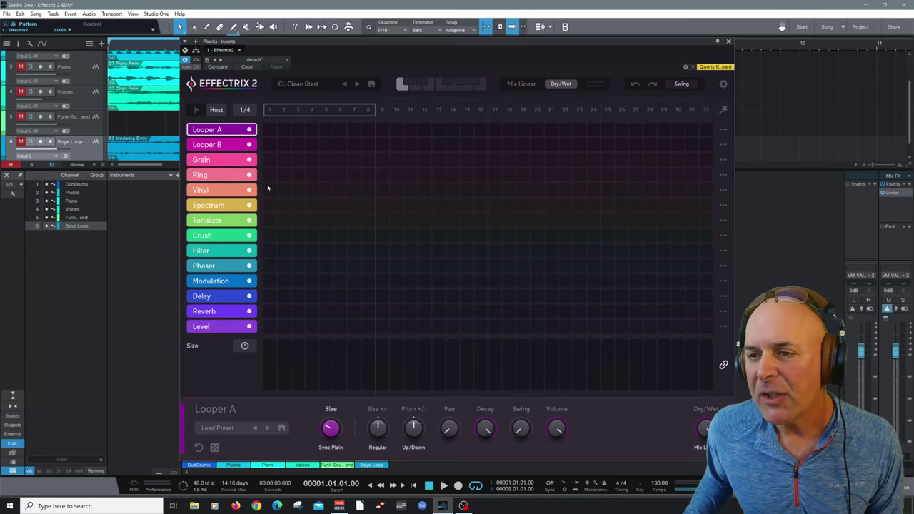
- Add a Ring block over the first steps and Vinyl steps at 5 and 7, then audition
left_click_drag(273, 175, 303, 175)
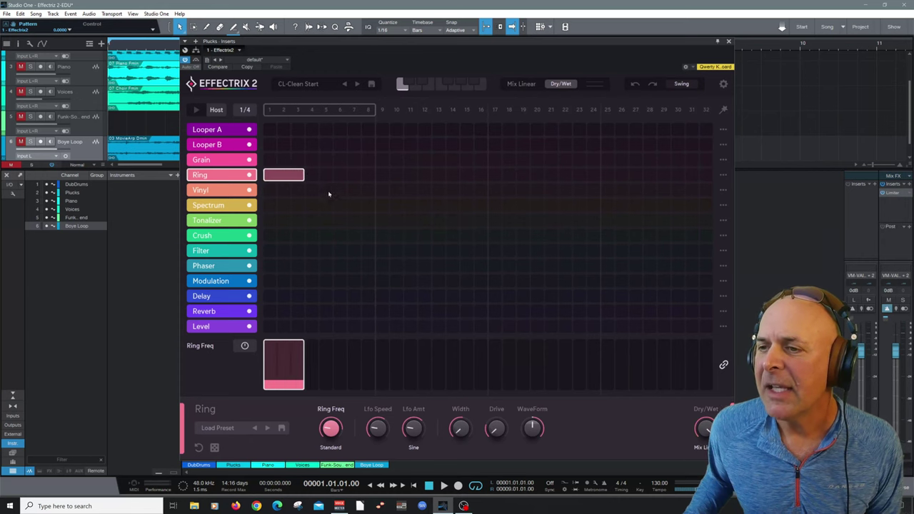
left_click(327, 190)
left_click(354, 190)
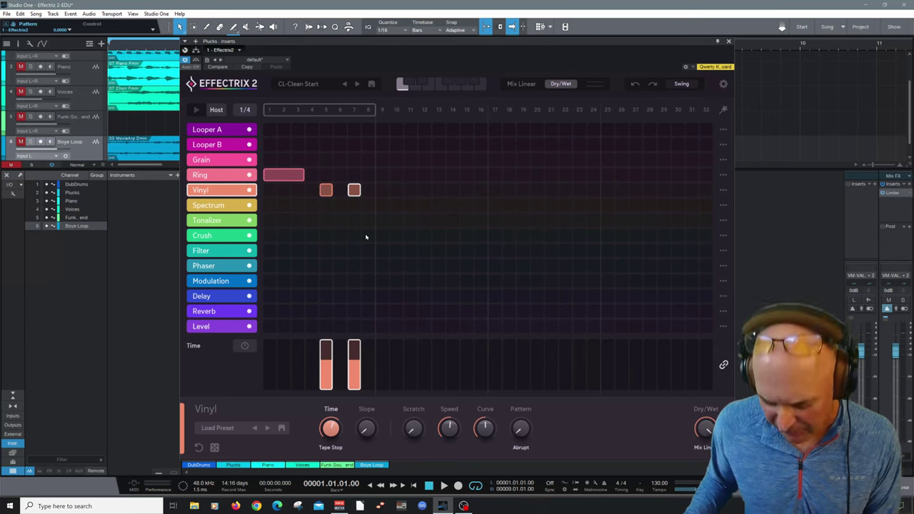
key("space")
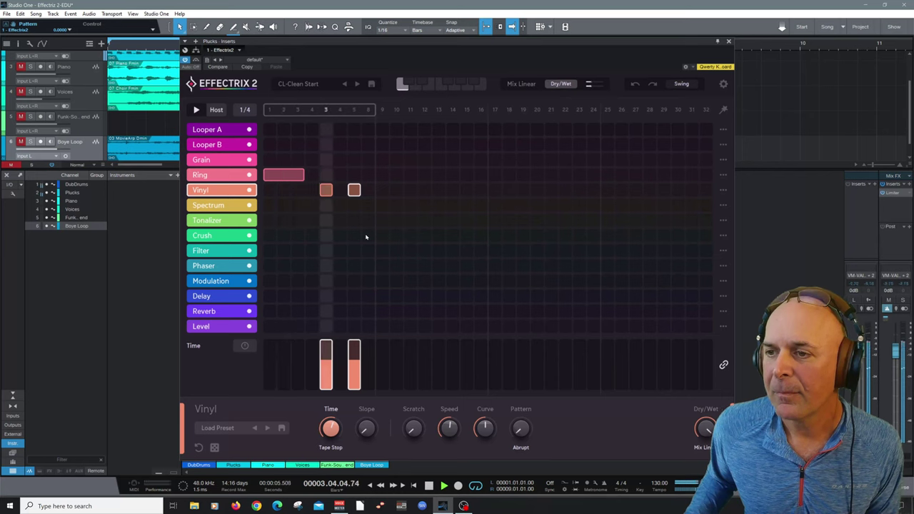
key("space")
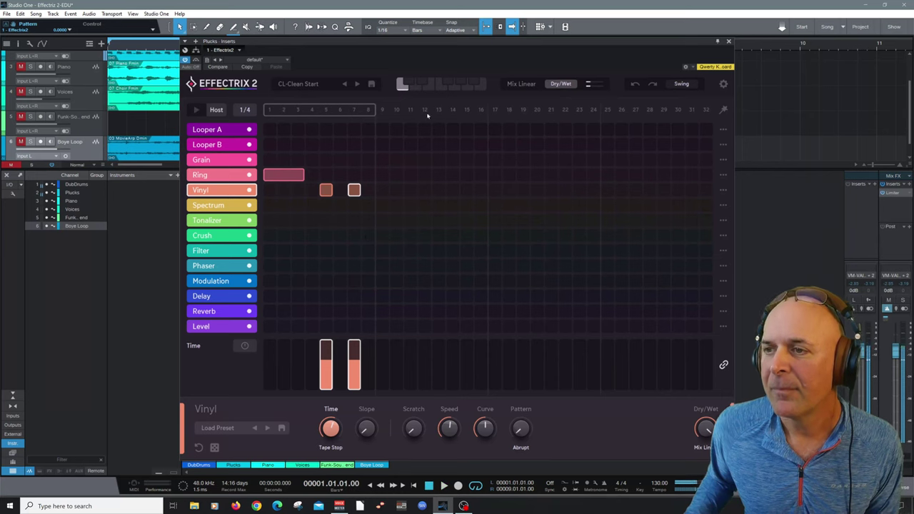
- Extend the loop to 16 steps, add Tonalizer steps at 10, 12, 14 and 16, and audition
left_click_drag(375, 111, 477, 109)
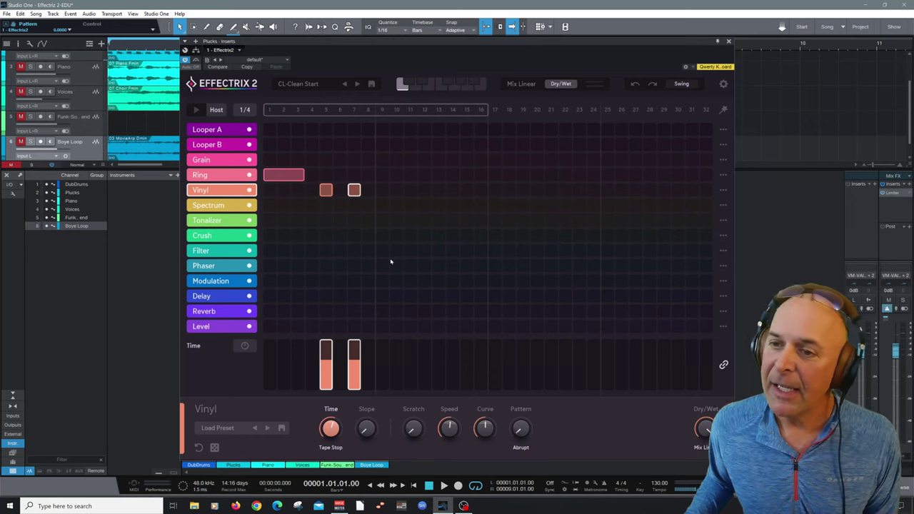
left_click(397, 220)
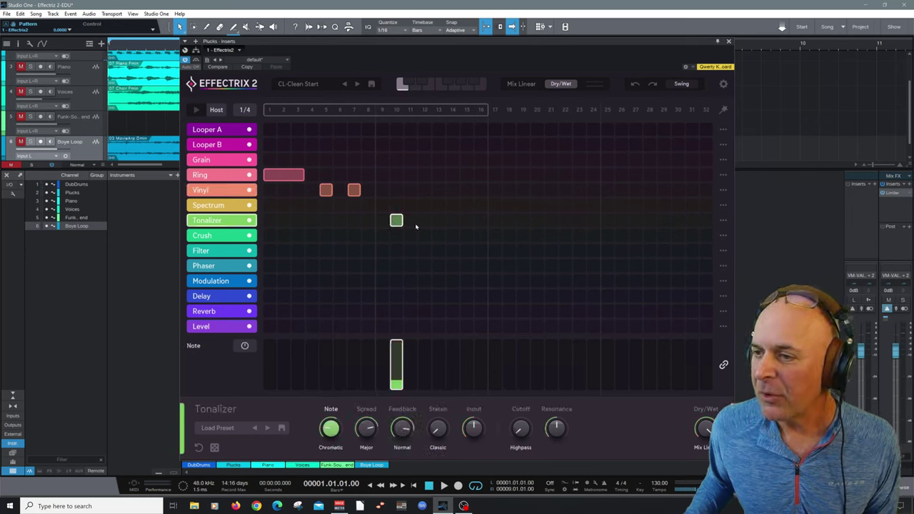
left_click(425, 220)
left_click(452, 220)
left_click(480, 220)
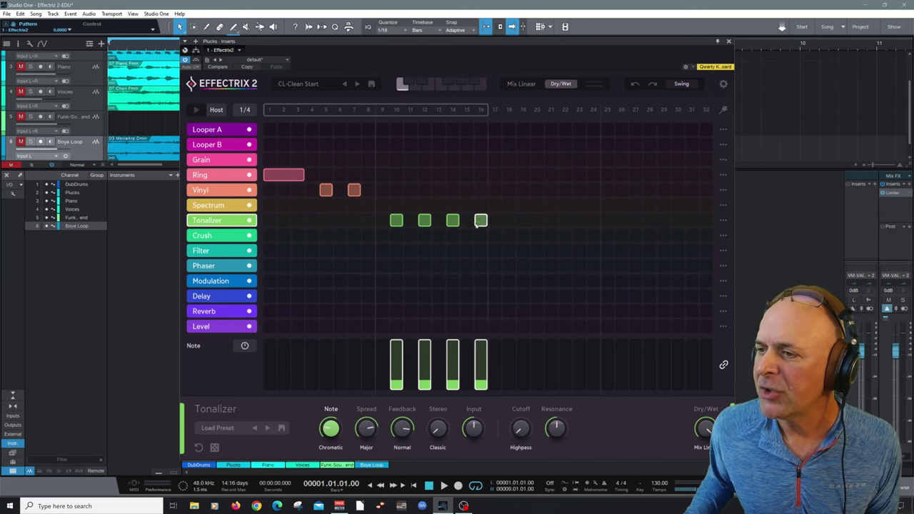
key("space")
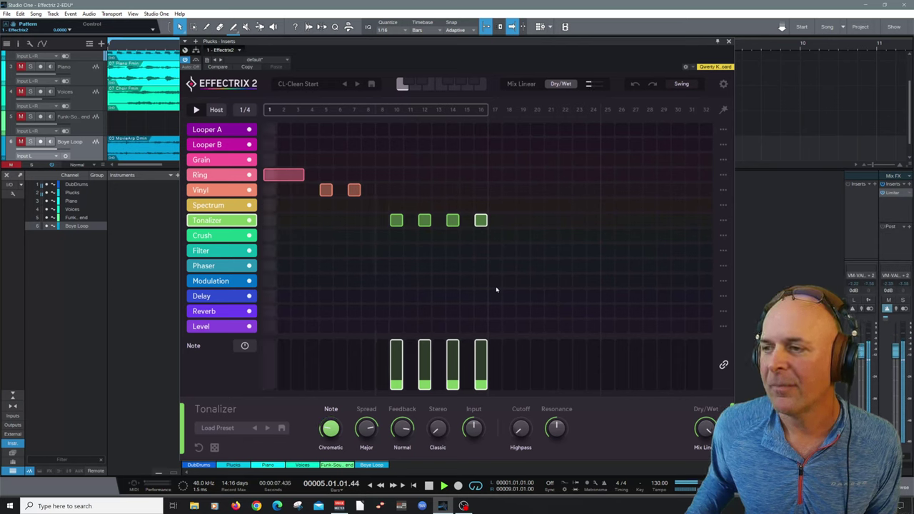
key("space")
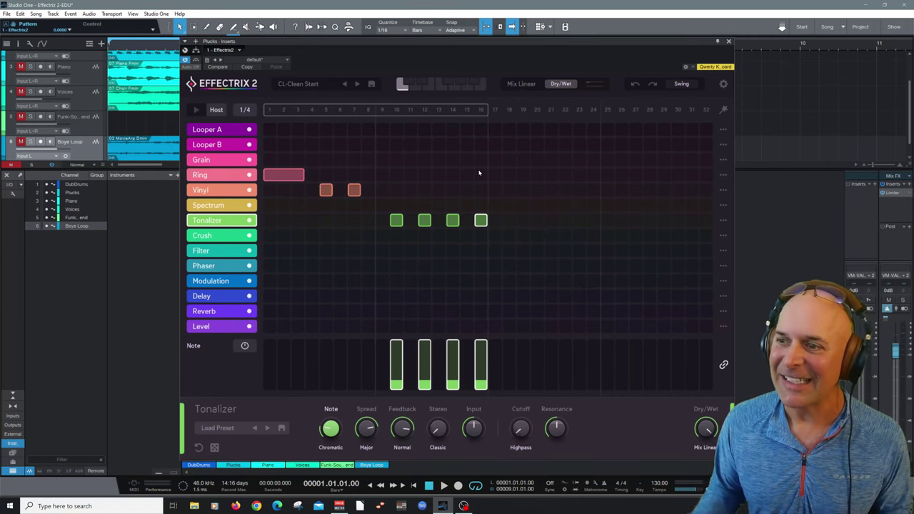
- Delete the four Tonalizer steps, both Vinyl steps and the Ring block
left_click(477, 222)
left_click(449, 223)
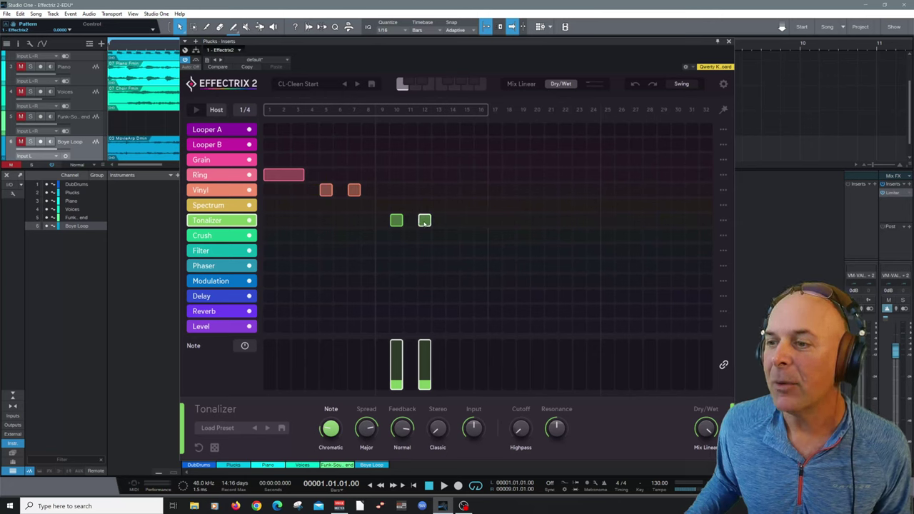
left_click(424, 221)
left_click(397, 221)
left_click(354, 190)
left_click(326, 190)
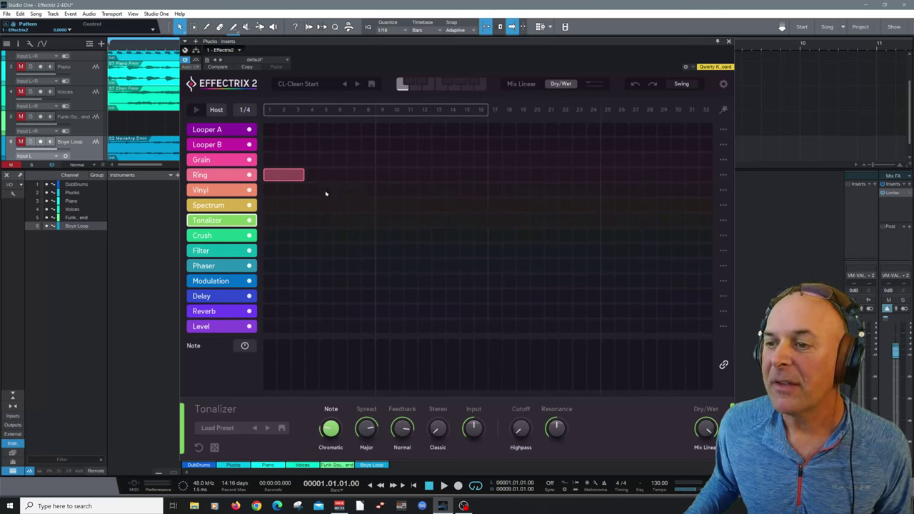
left_click(296, 174)
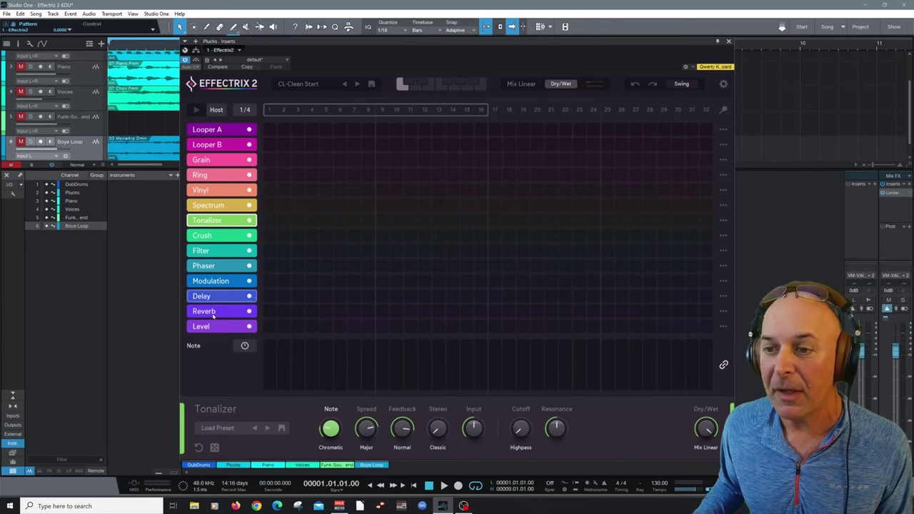
- Toggle Looper A off, Looper B on, and Looper A back on
left_click(250, 129)
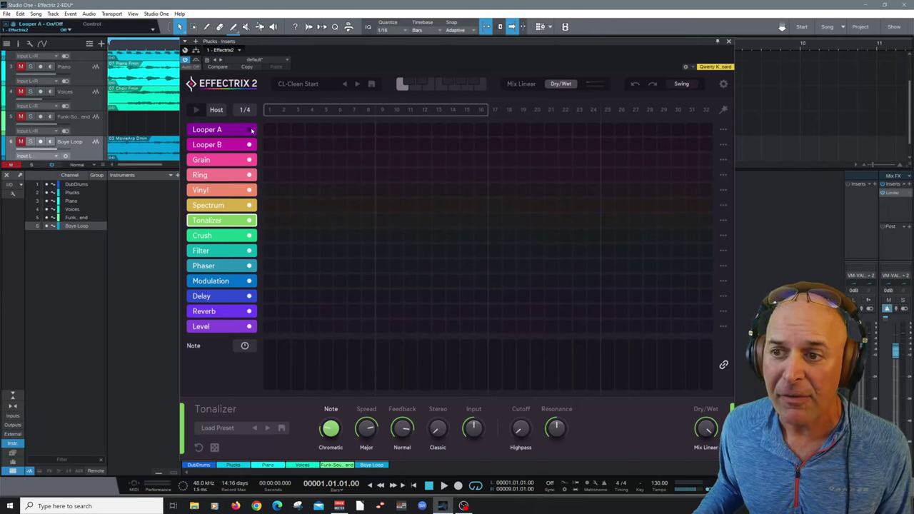
left_click(249, 145)
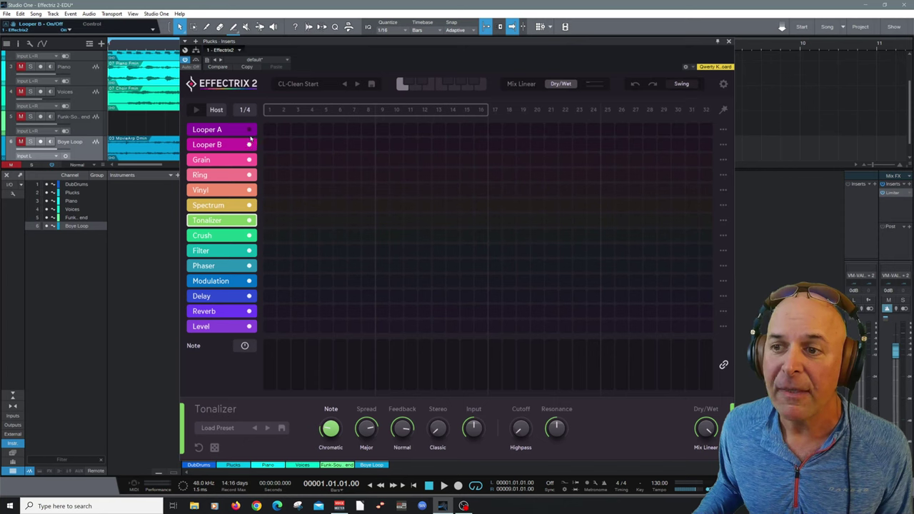
left_click(250, 130)
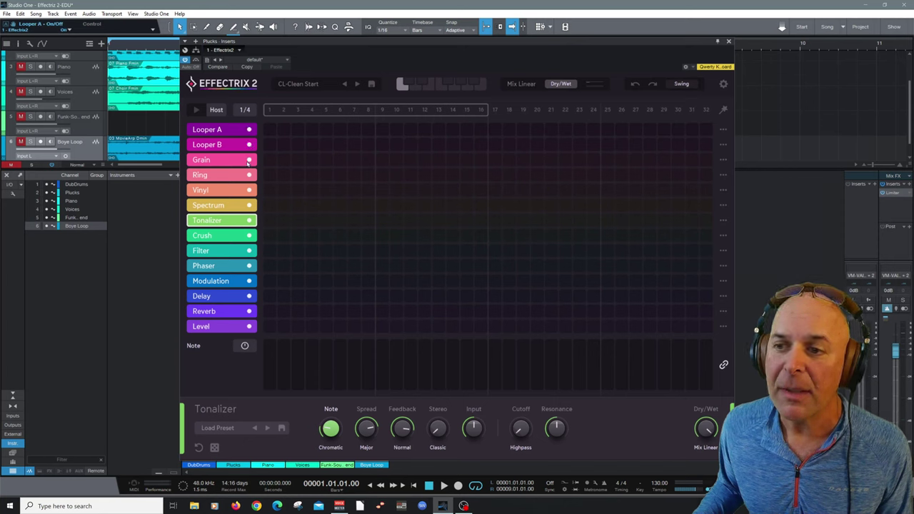
left_click(249, 160)
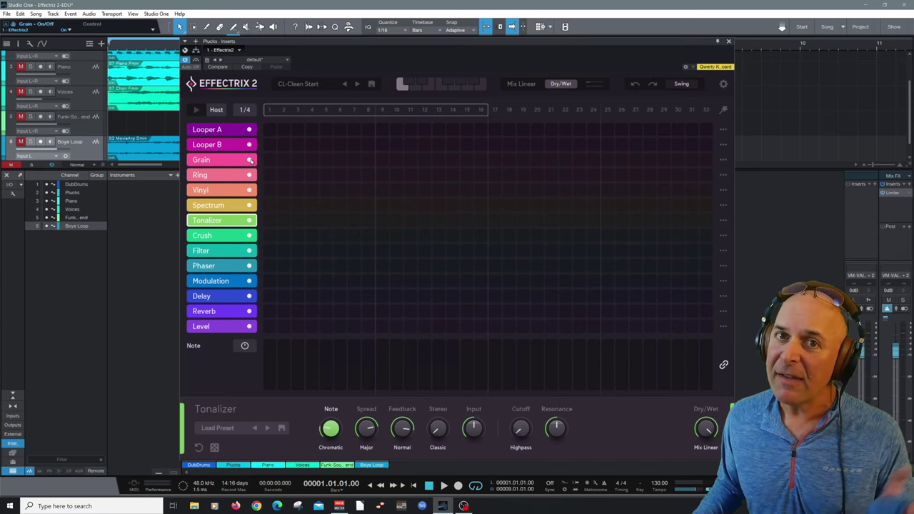
left_click(150, 489)
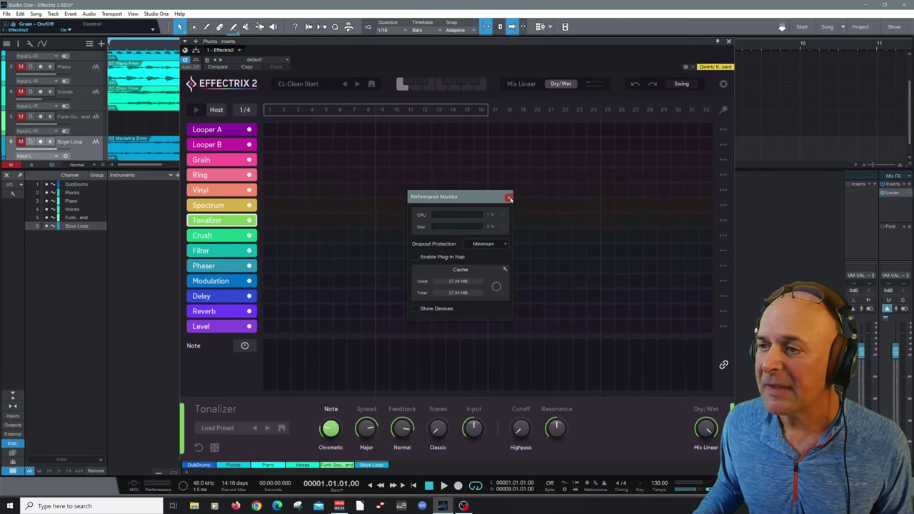
left_click(508, 197)
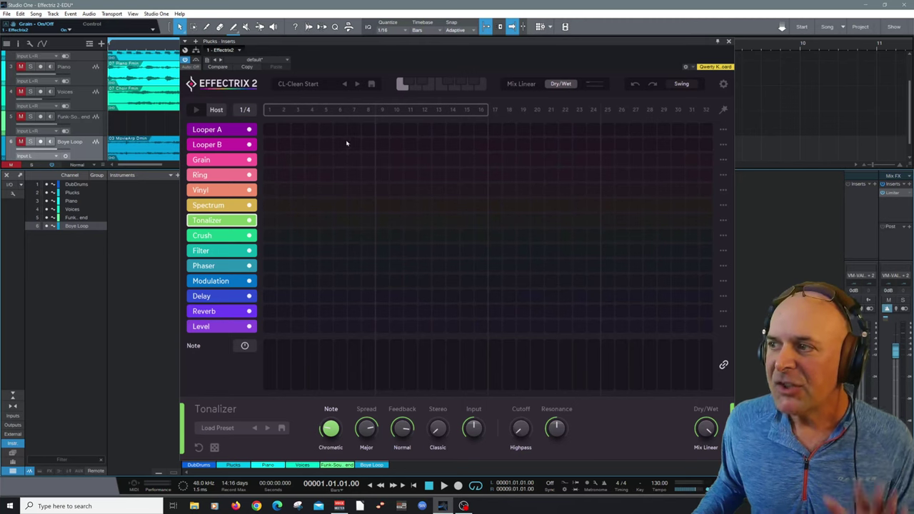
- Stretch the sequence length to 32 steps and randomize the whole pattern from the wand menu
left_click_drag(491, 110, 714, 110)
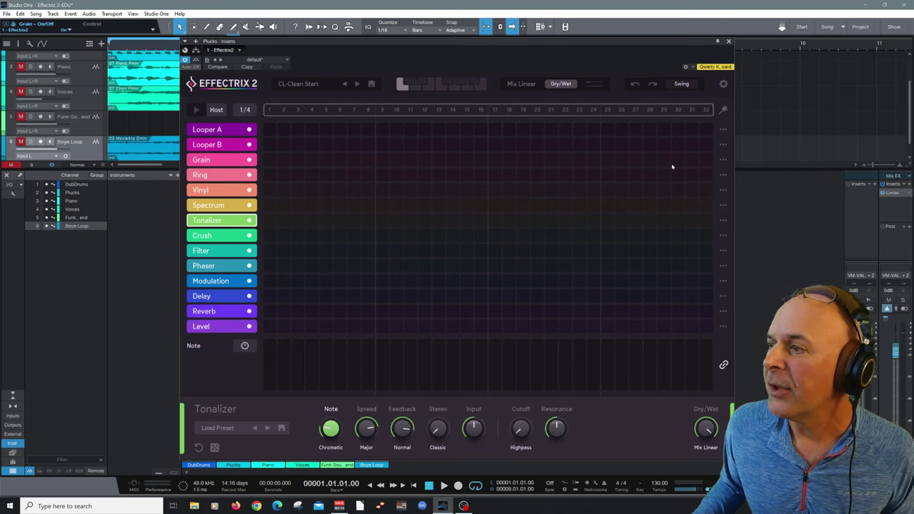
left_click(723, 110)
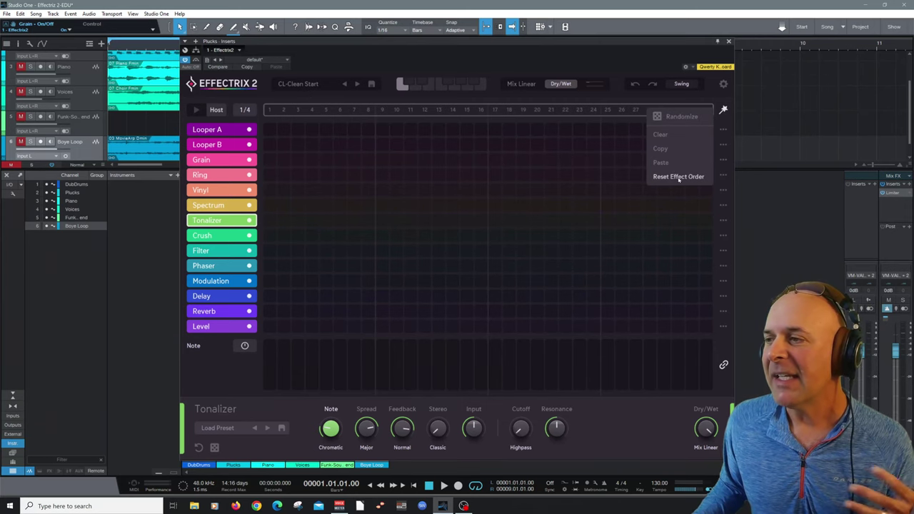
left_click(695, 116)
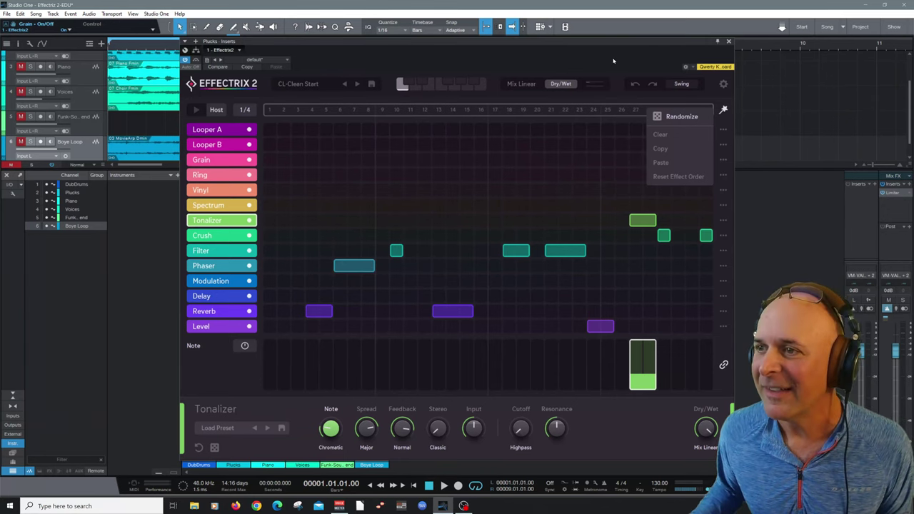
key("space")
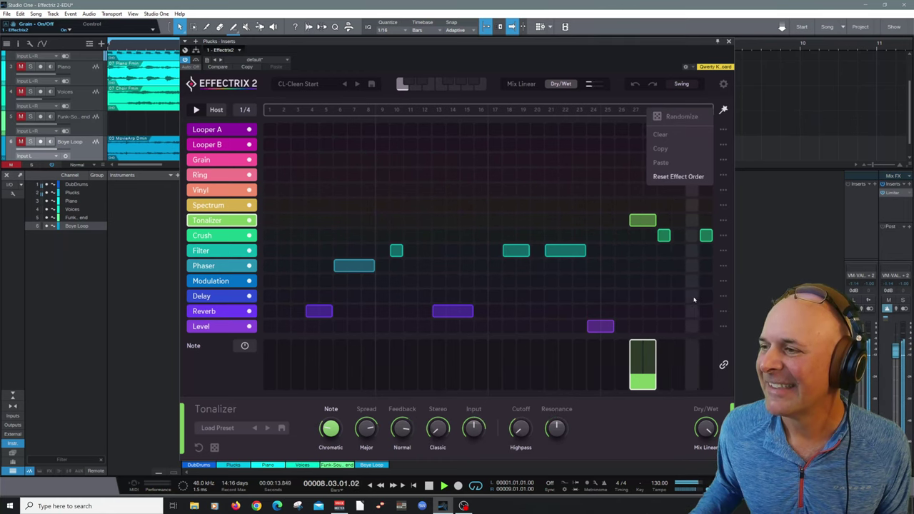
key("space")
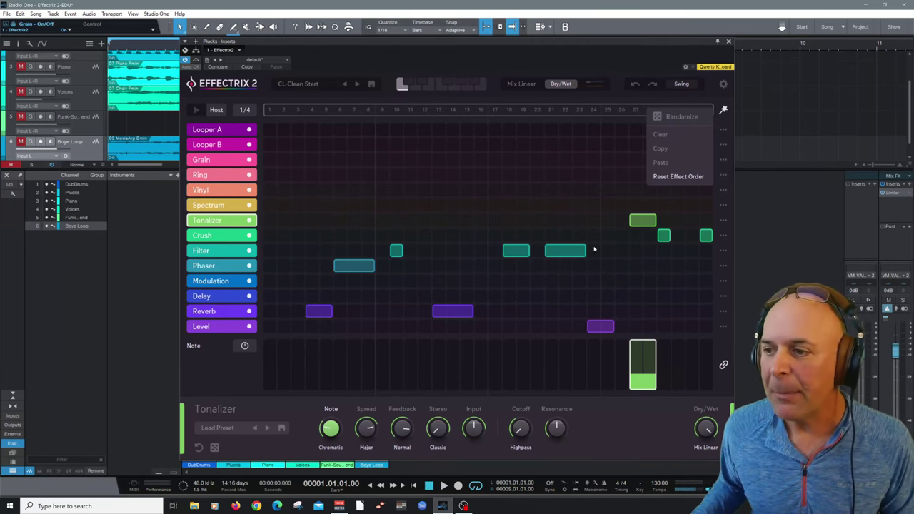
- Play and stop the pattern while moving the plugin window down and back up
left_click_drag(331, 45, 325, 80)
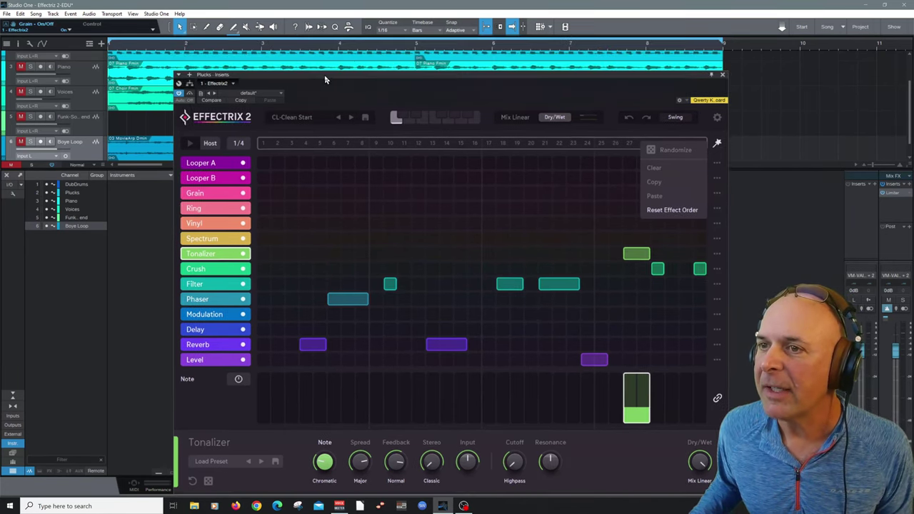
key("space")
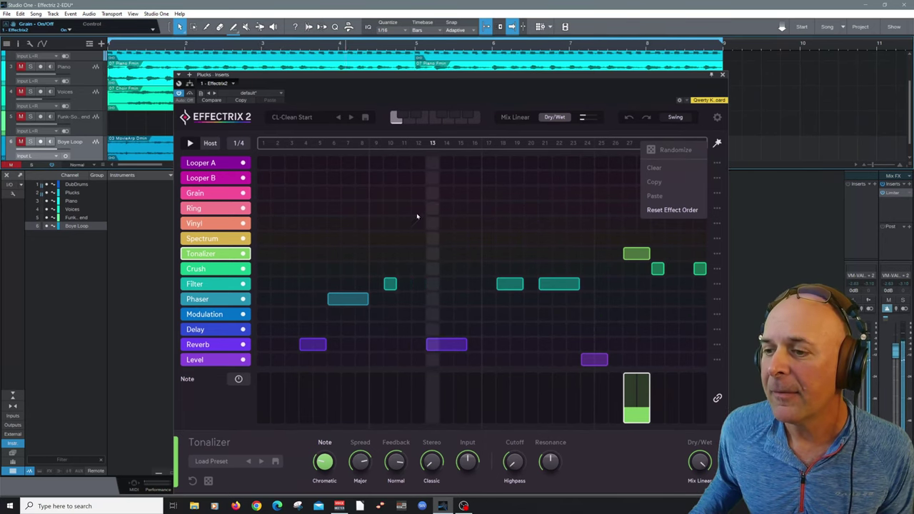
left_click_drag(419, 81, 422, 51)
key("space")
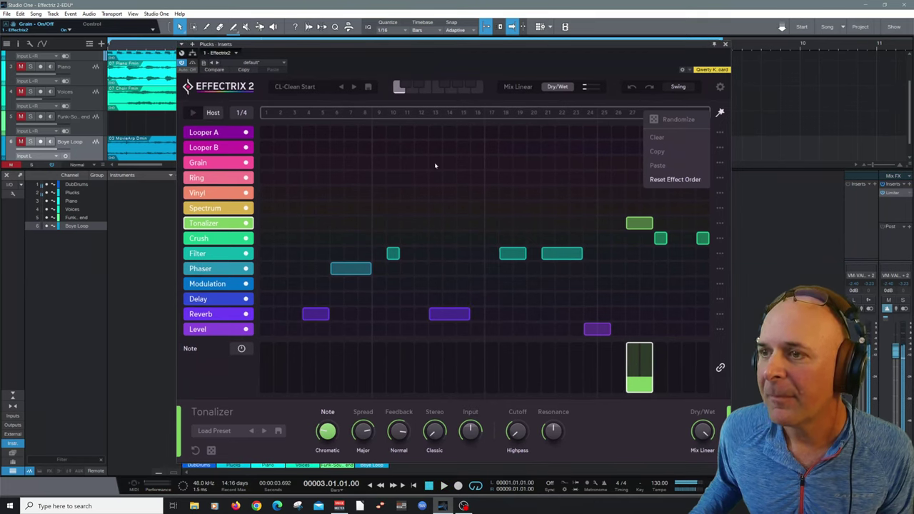
- Select the Reverb block around steps 13–16, audition, then delete it
left_click(449, 315)
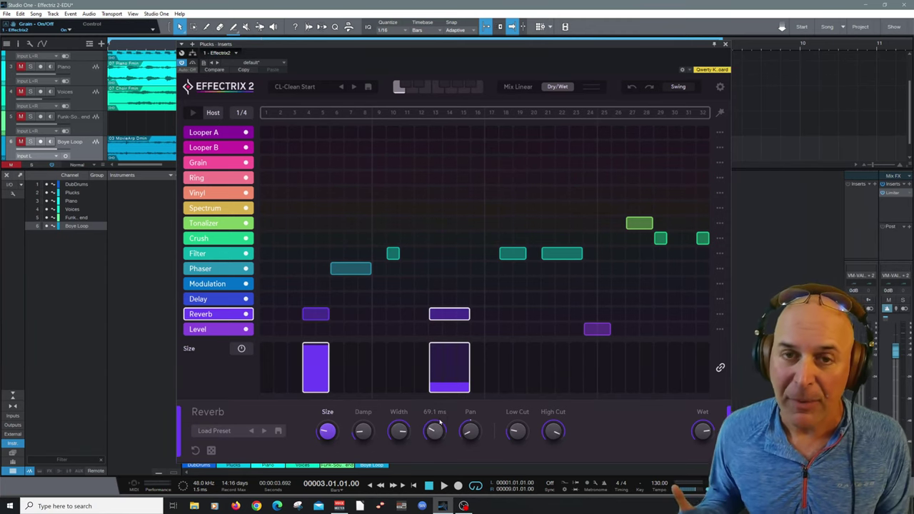
key("space")
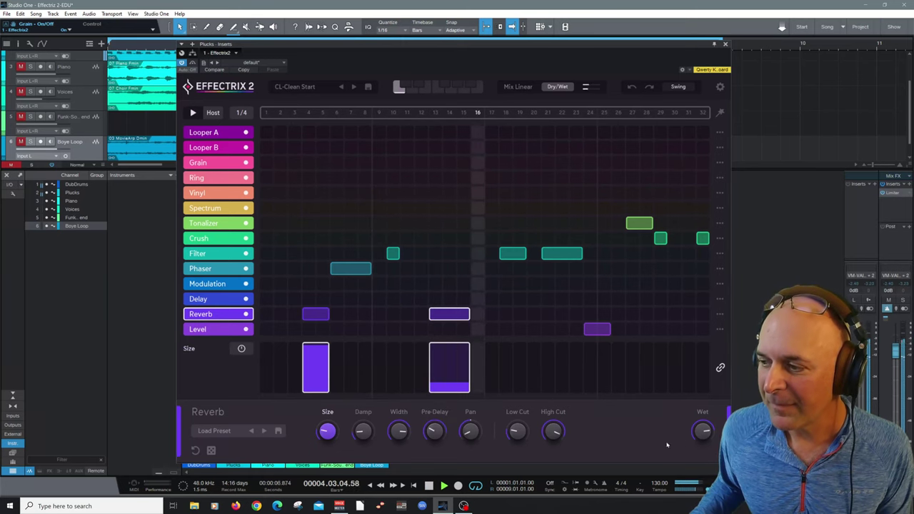
key("space")
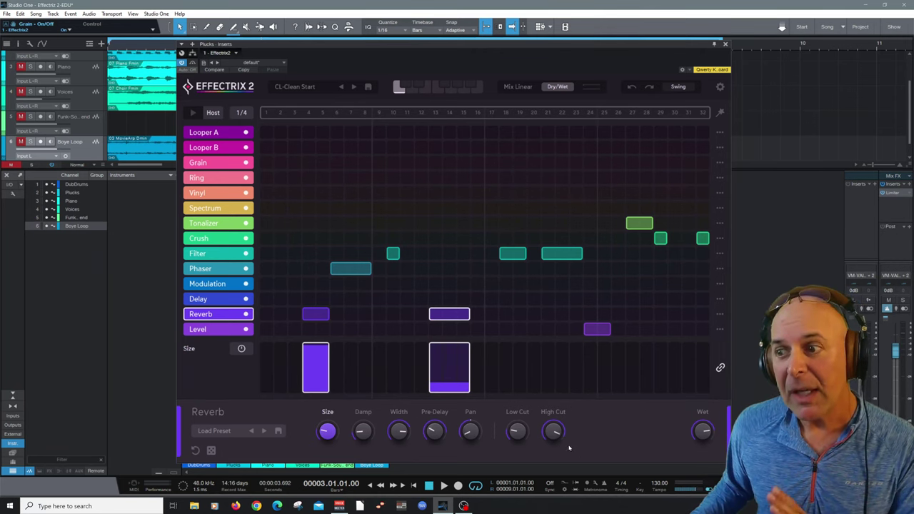
left_click(457, 317)
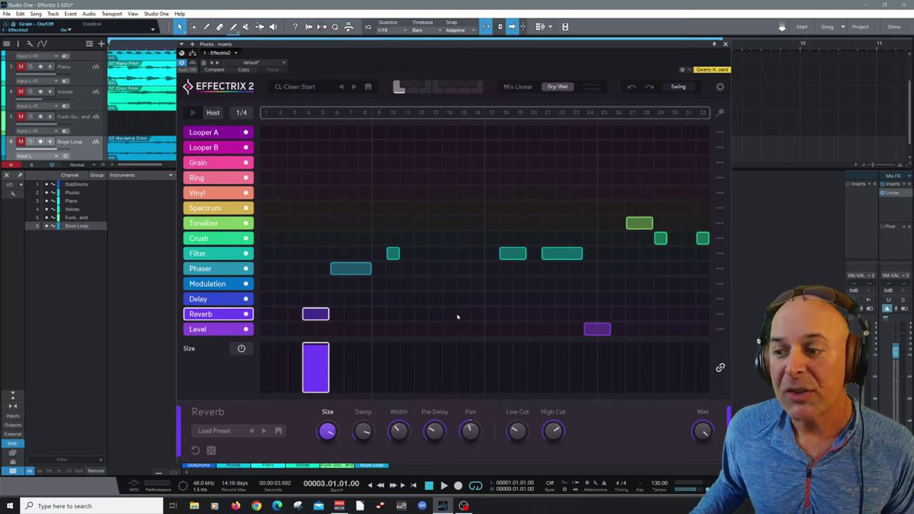
- Reload CL-Clean Start and switch from Looper B's settings to Looper A's
left_click(342, 86)
left_click(353, 86)
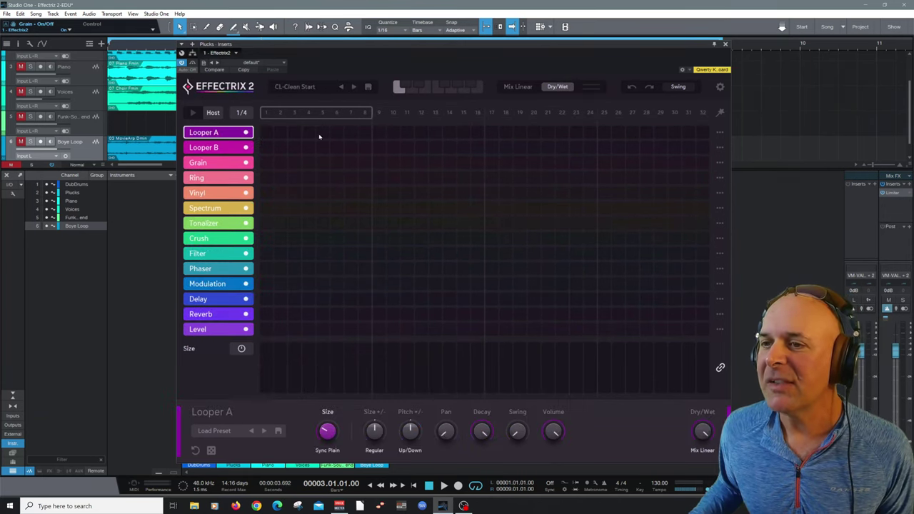
left_click(237, 148)
left_click(229, 136)
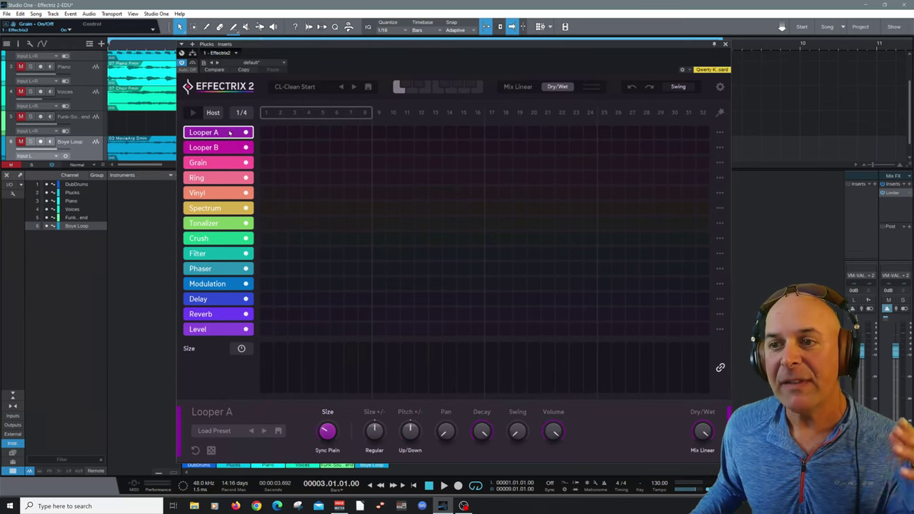
- Fill Looper A's lane with random steps, audition it, then reload CL-Clean Start to clear it
left_click(719, 132)
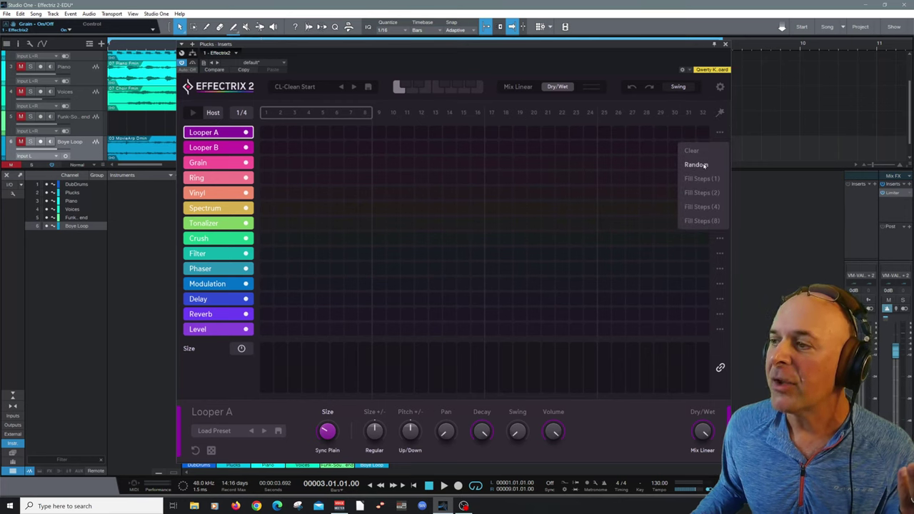
left_click(705, 165)
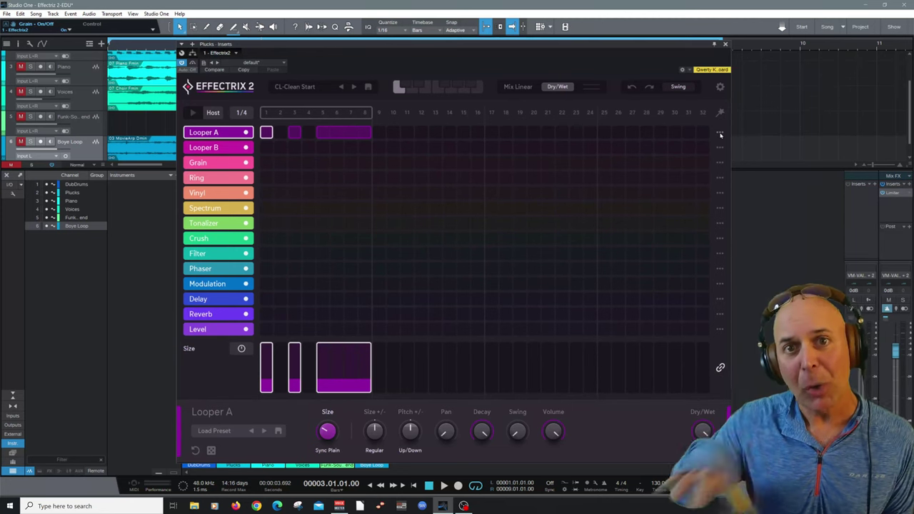
key("space")
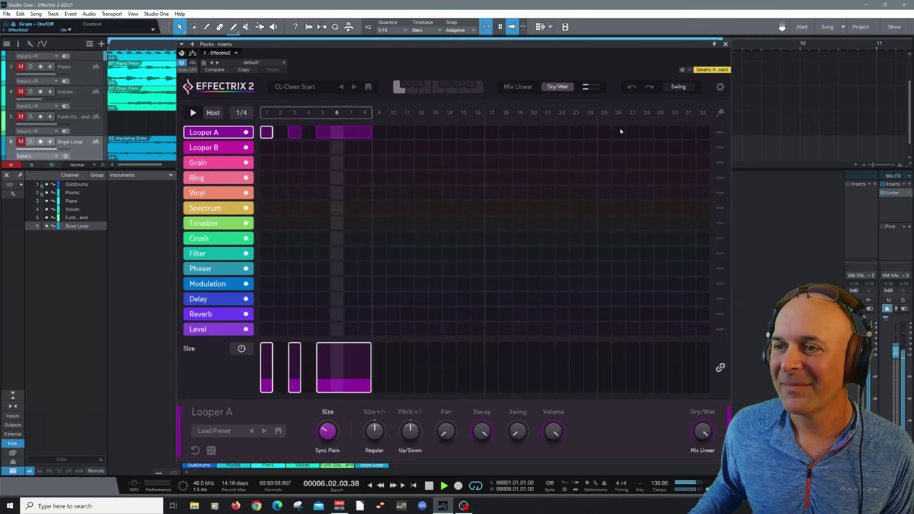
key("space")
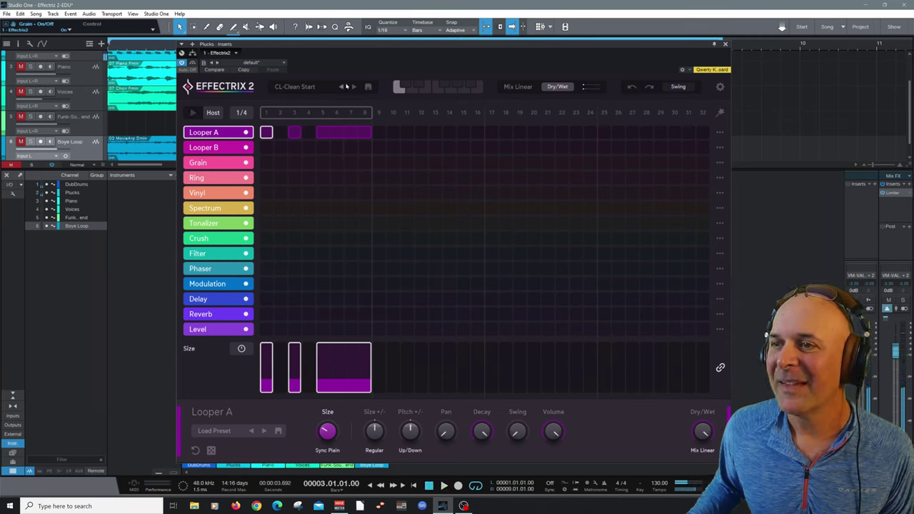
left_click(352, 86)
left_click(355, 87)
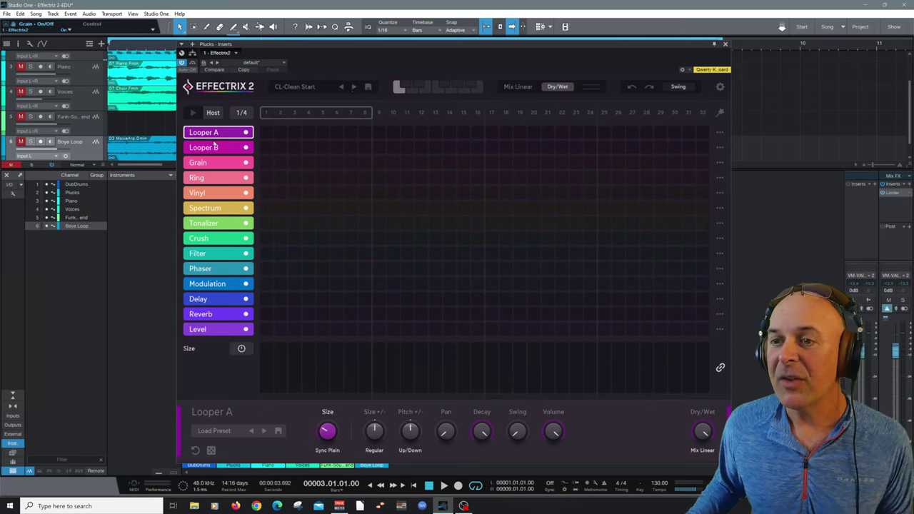
- Show Looper B's settings, fill its lane with random steps, and audition it
left_click(205, 147)
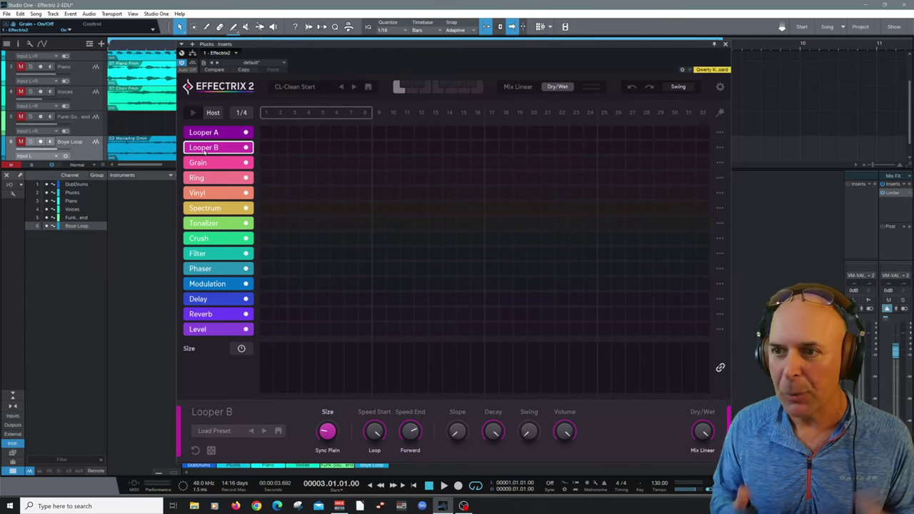
left_click(719, 148)
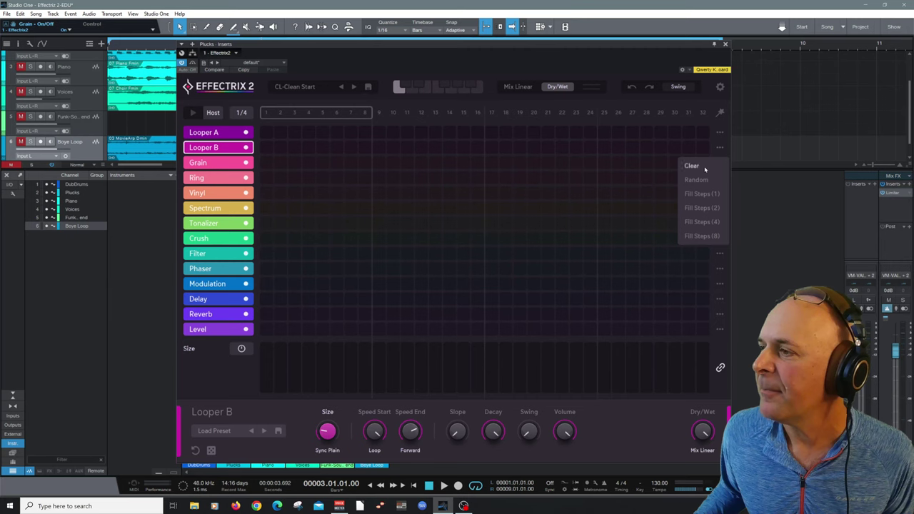
left_click(702, 183)
key("space")
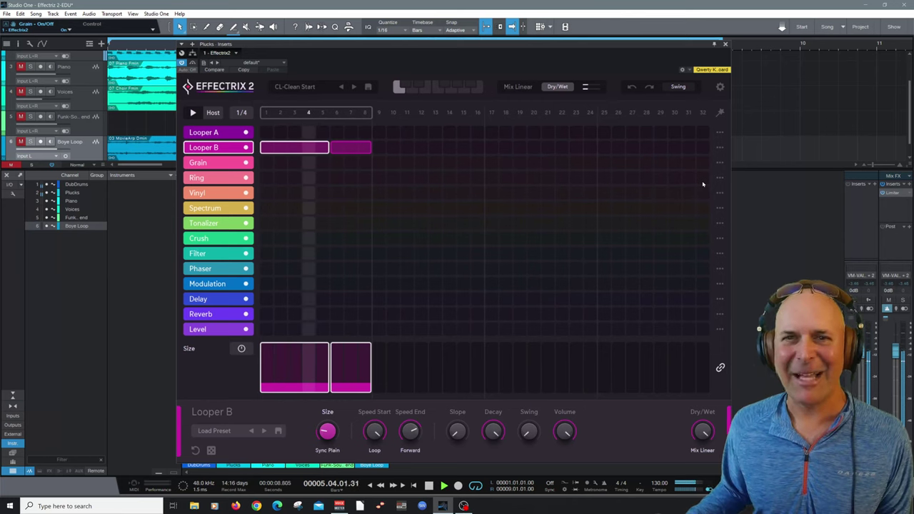
key("space")
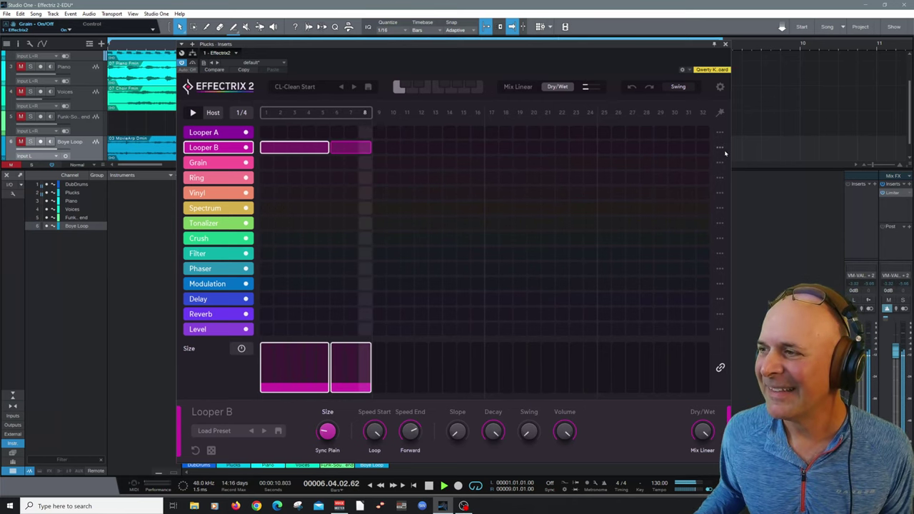
- Clear all steps from the Looper B lane and show the Grain settings
left_click(720, 148)
left_click(717, 166)
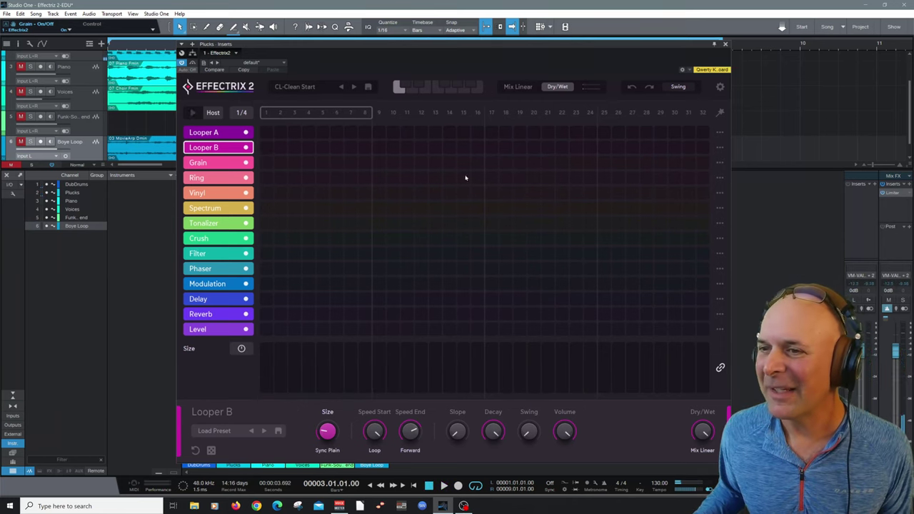
left_click(234, 164)
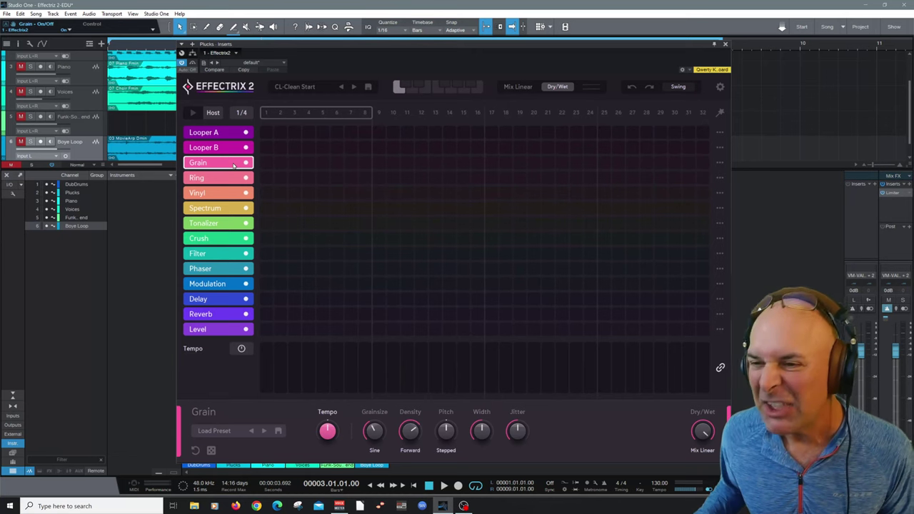
- Fill the Grain lane with random steps and audition it
left_click(719, 163)
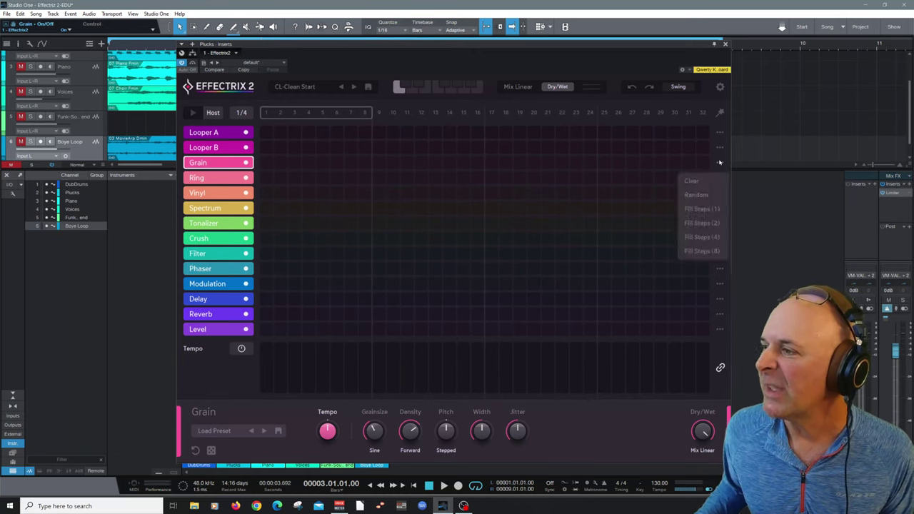
left_click(696, 194)
key("space")
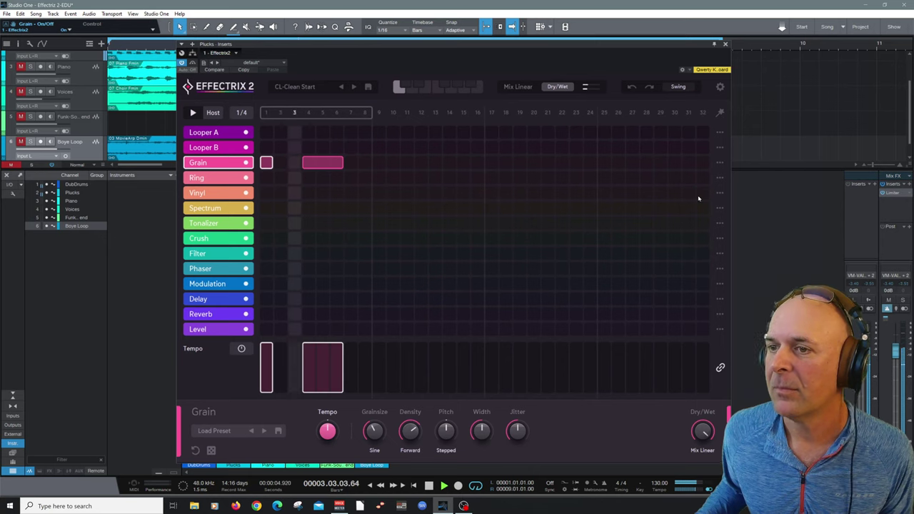
key("space")
- Clear the Grain lane's steps and show the Ring effect's settings
left_click(721, 164)
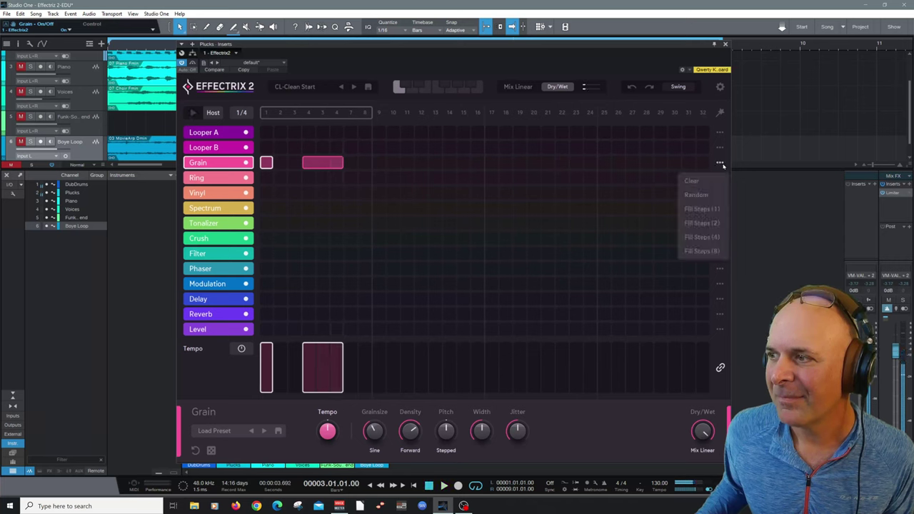
left_click(691, 181)
left_click(237, 181)
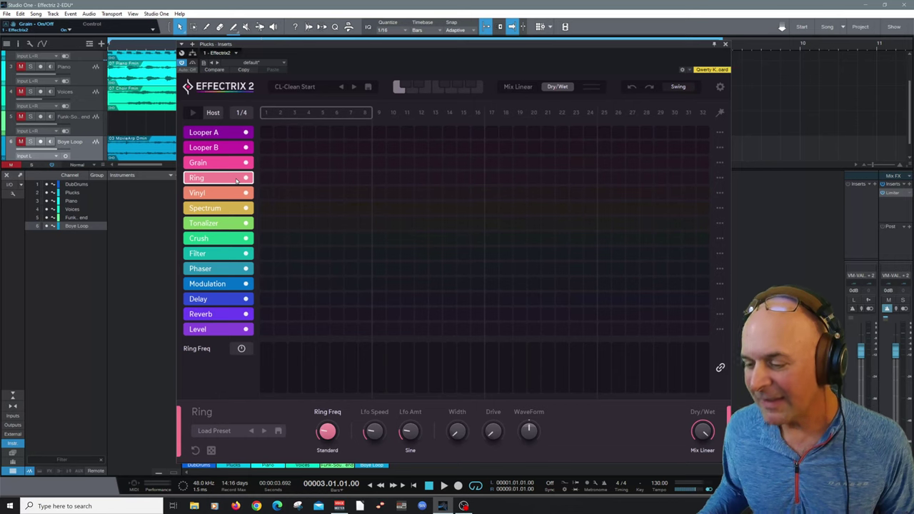
- Fill the Ring lane with random steps and audition it
left_click(719, 177)
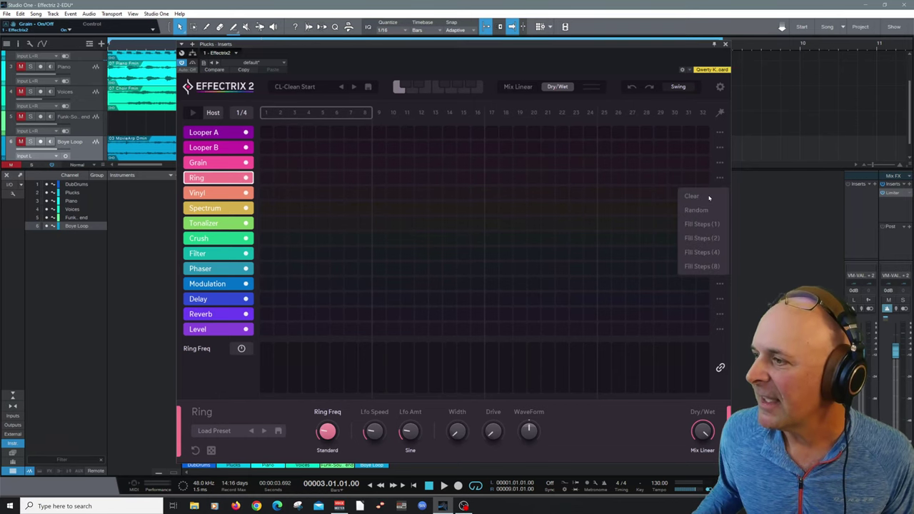
left_click(703, 209)
key("space")
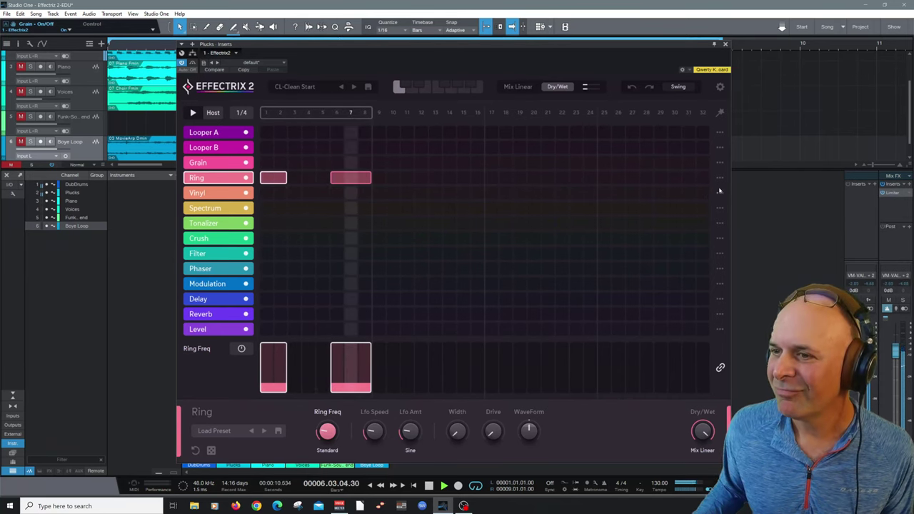
key("space")
- Clear the Ring lane's steps and show the Vinyl effect's settings
left_click(719, 179)
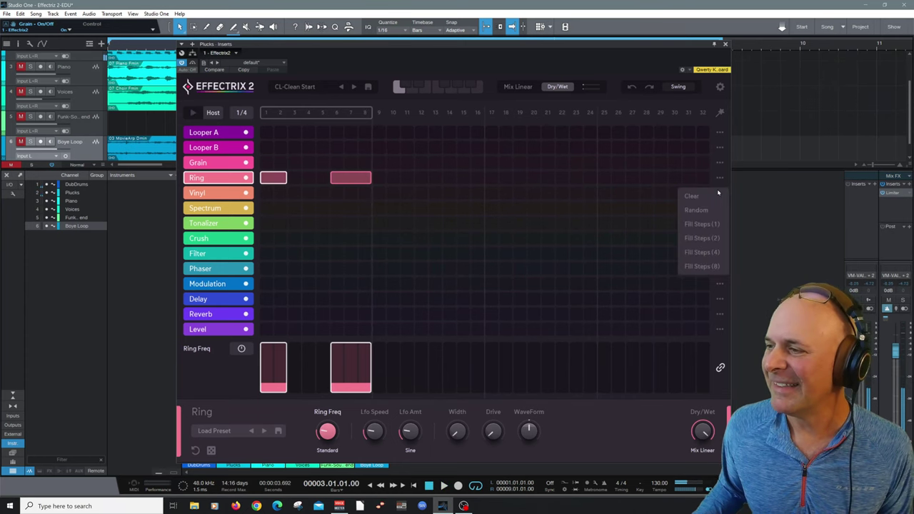
left_click(680, 200)
left_click(236, 194)
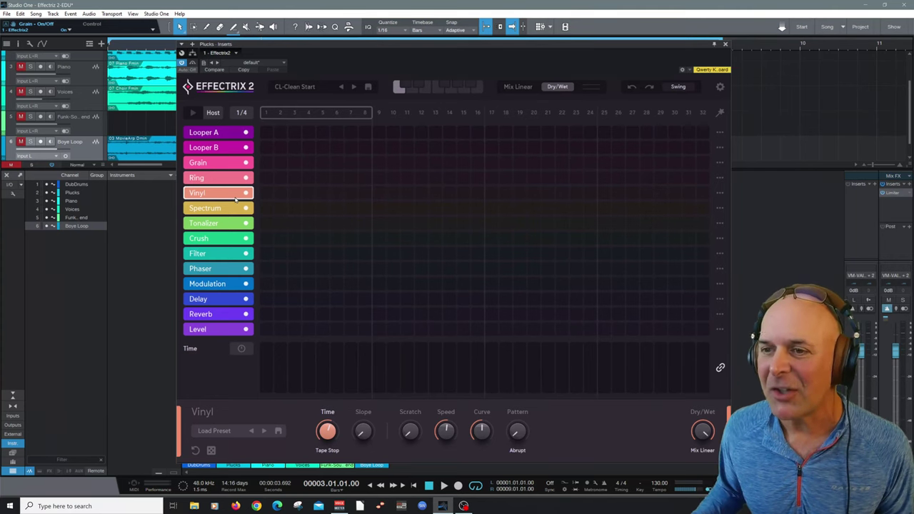
left_click(720, 192)
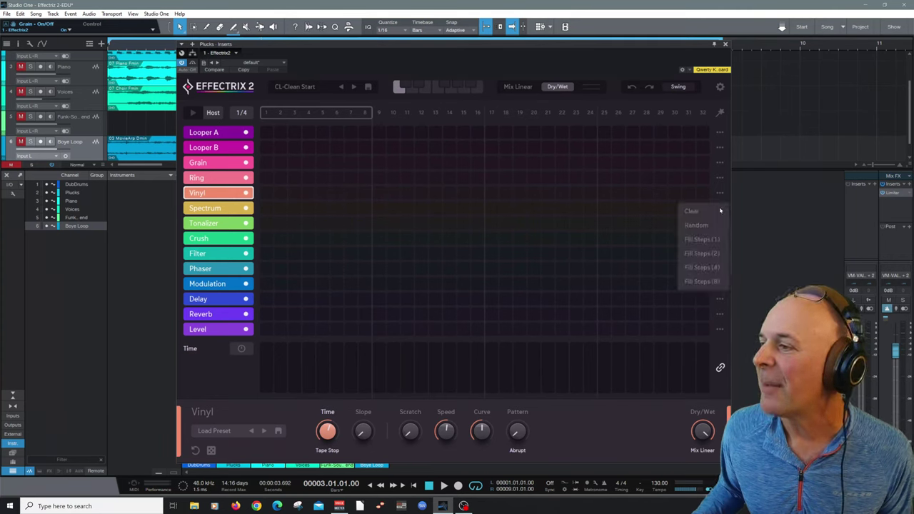
left_click(685, 225)
key("space")
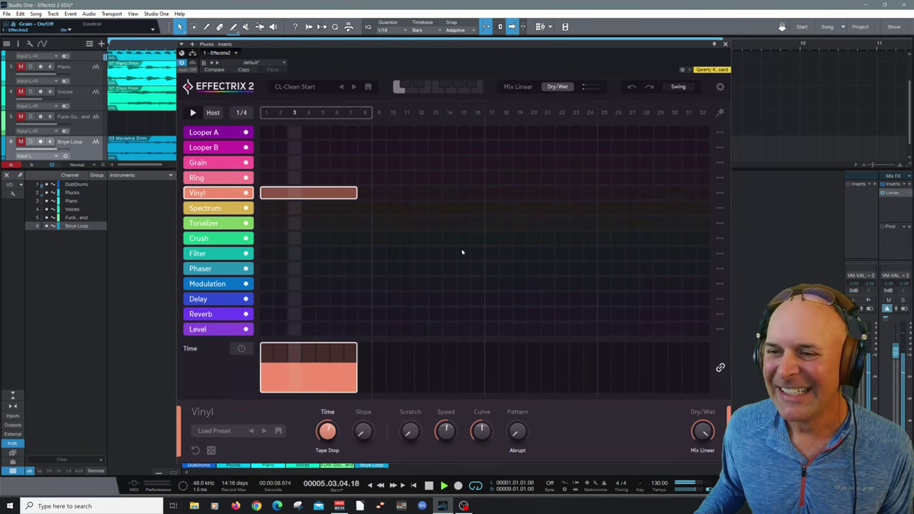
key("space")
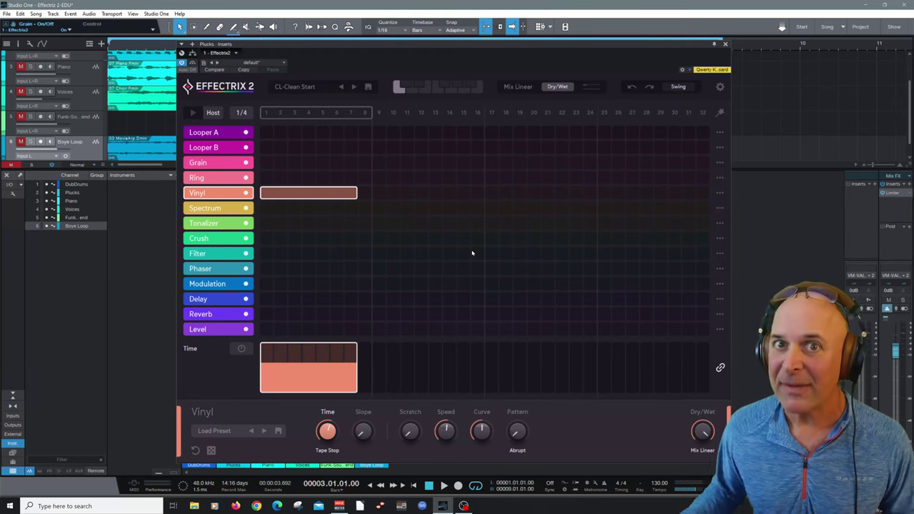
left_click(720, 193)
left_click(689, 208)
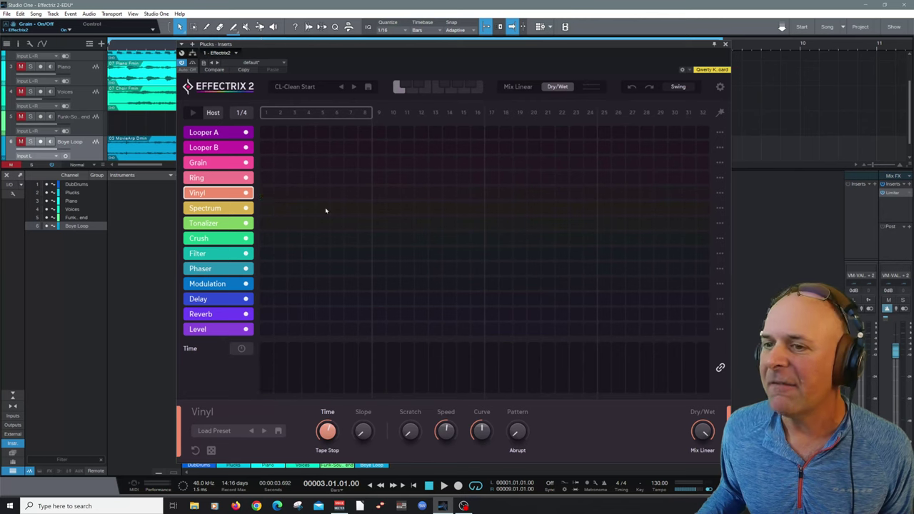
- Fill the Spectrum lane with a random step pattern
left_click(211, 208)
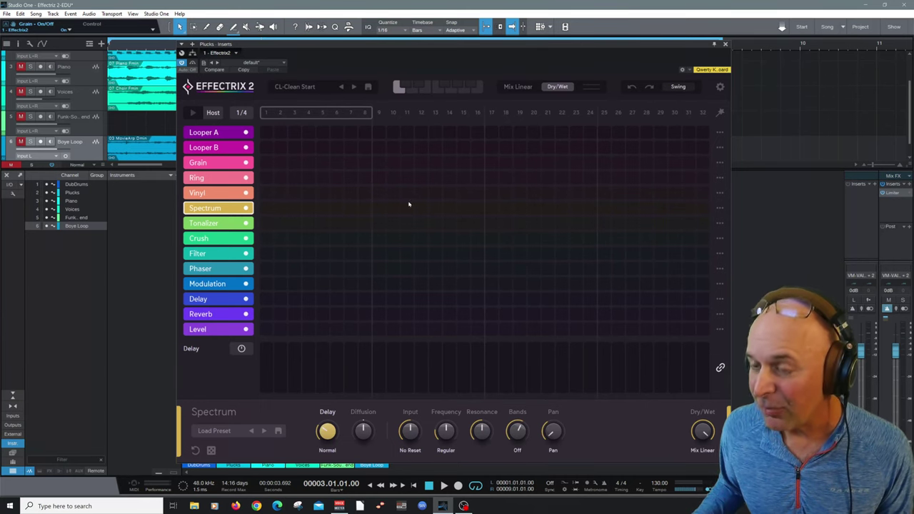
left_click(719, 209)
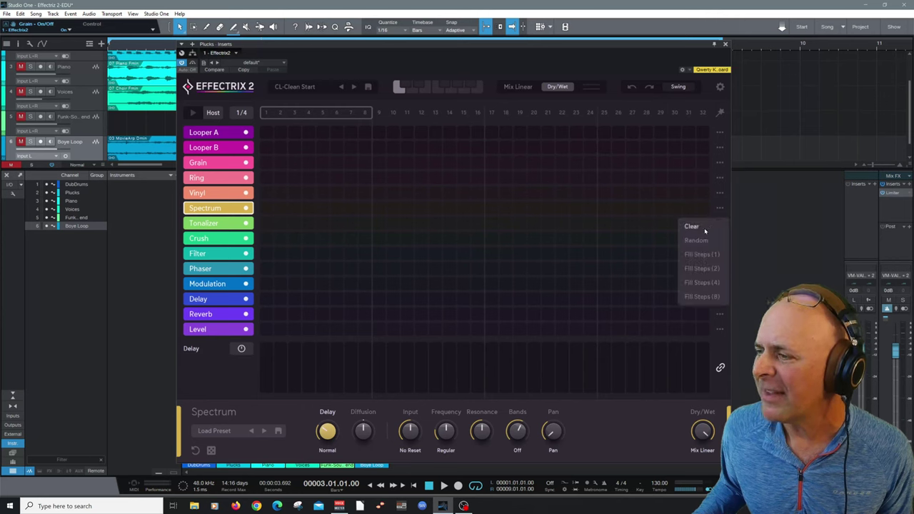
left_click(687, 242)
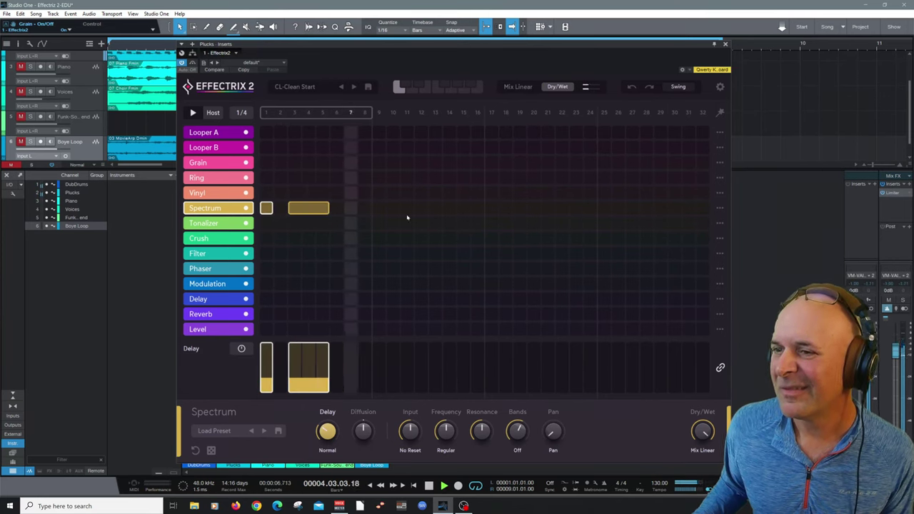
key("space")
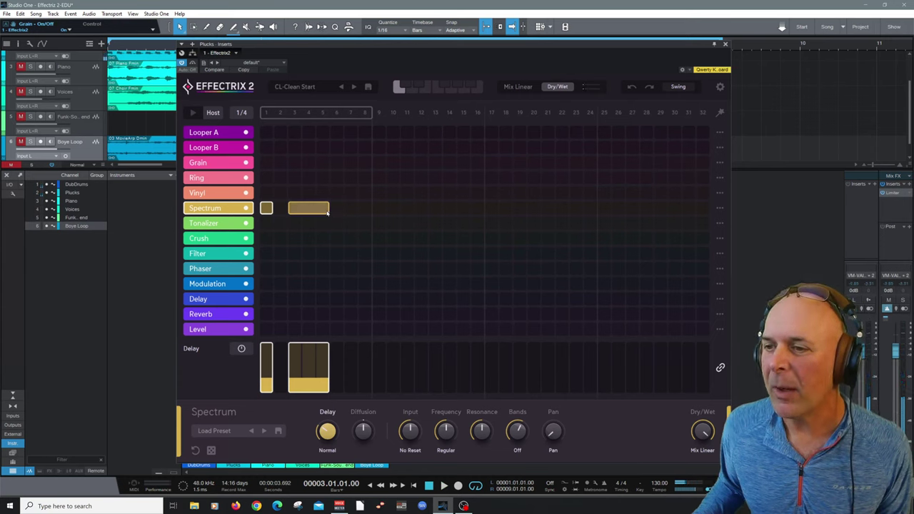
- Stretch the second Spectrum block to step 8, audition it, then clear the Spectrum lane
left_click_drag(330, 212, 371, 210)
key("space")
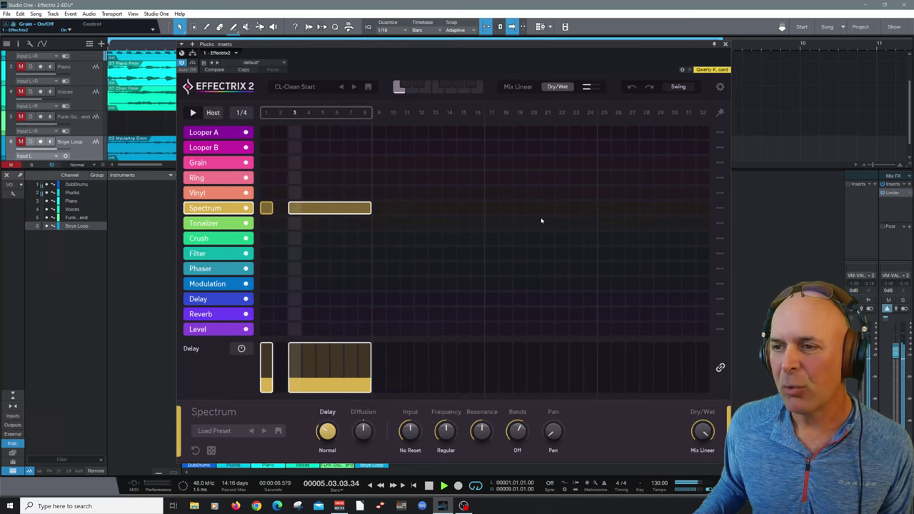
key("space")
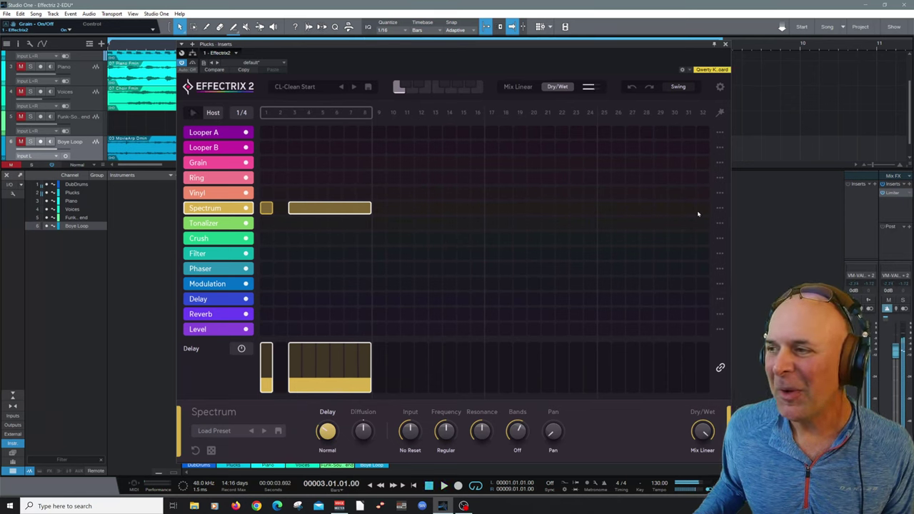
left_click(720, 209)
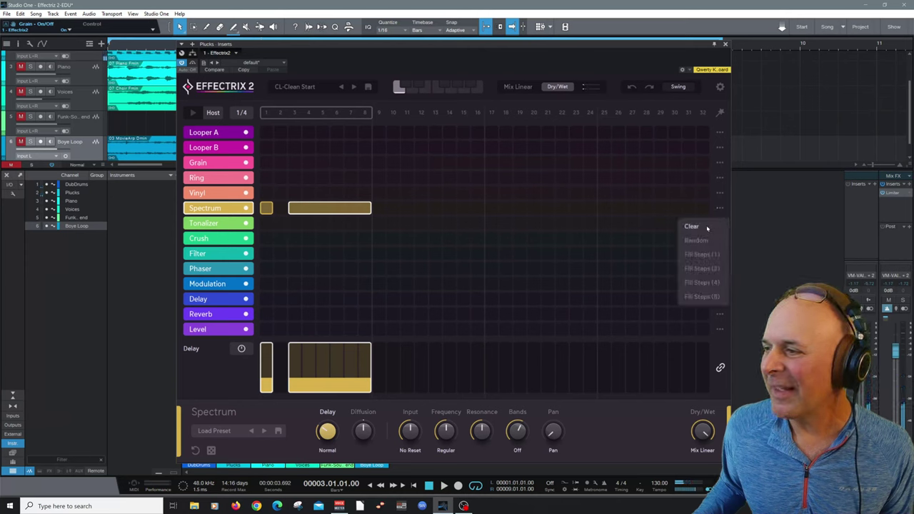
left_click(692, 227)
- Fill Tonalizer steps 1–8 and audition with the note raised to D2
left_click(228, 226)
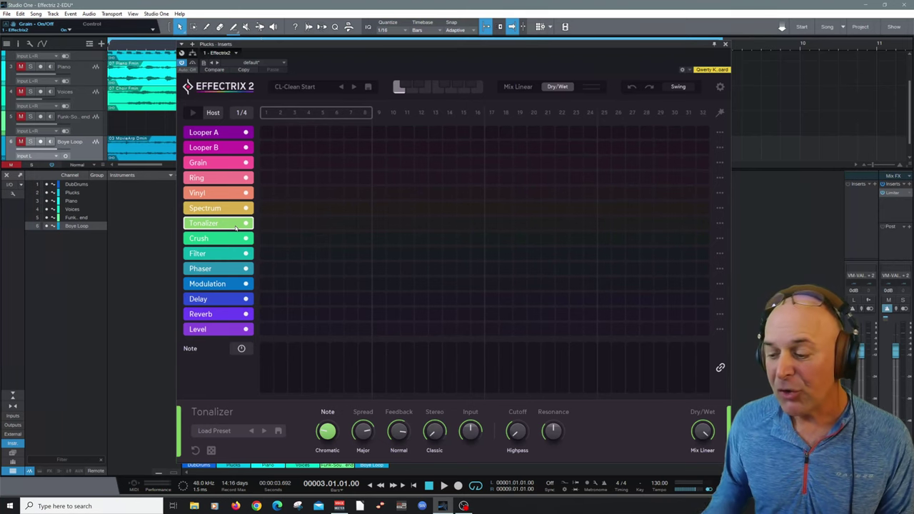
left_click(720, 224)
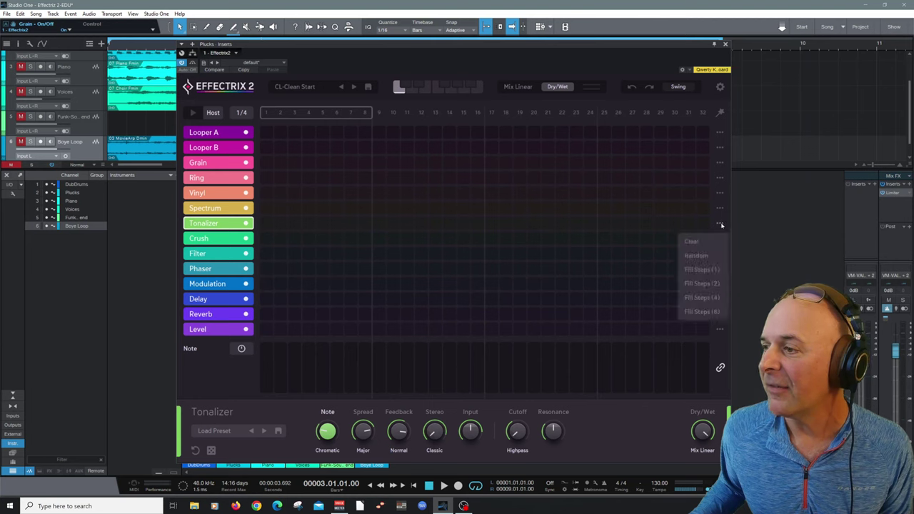
left_click(702, 255)
key("space")
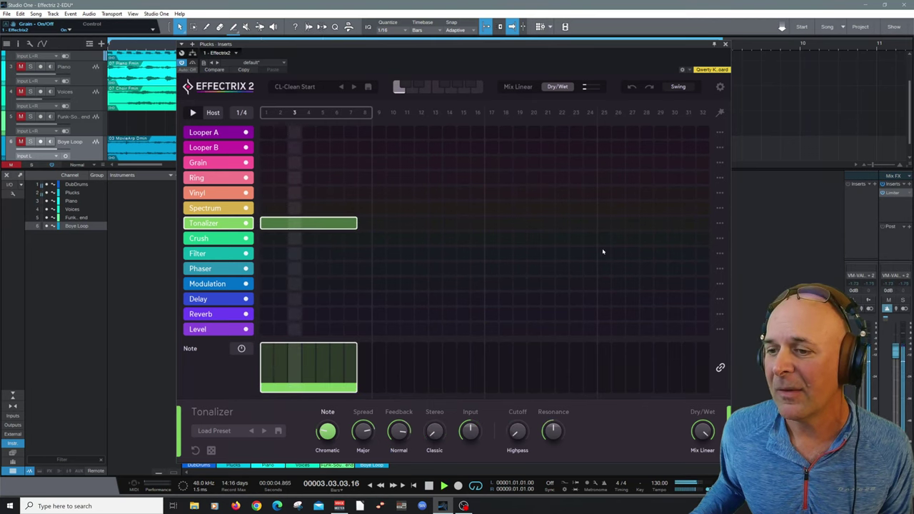
left_click_drag(325, 383, 317, 365)
key("space")
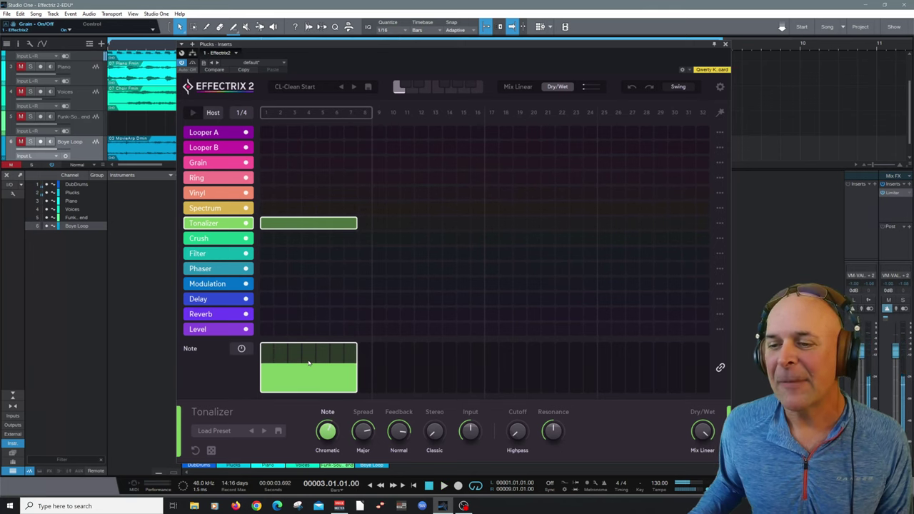
- Audition the Tonalizer note at G2 and E3, then clear the Tonalizer steps
mouse_move(310, 365)
left_mouse_down()
mouse_move(313, 384)
mouse_move(314, 364)
left_mouse_up()
key("space")
left_click_drag(314, 363, 315, 357)
key("space")
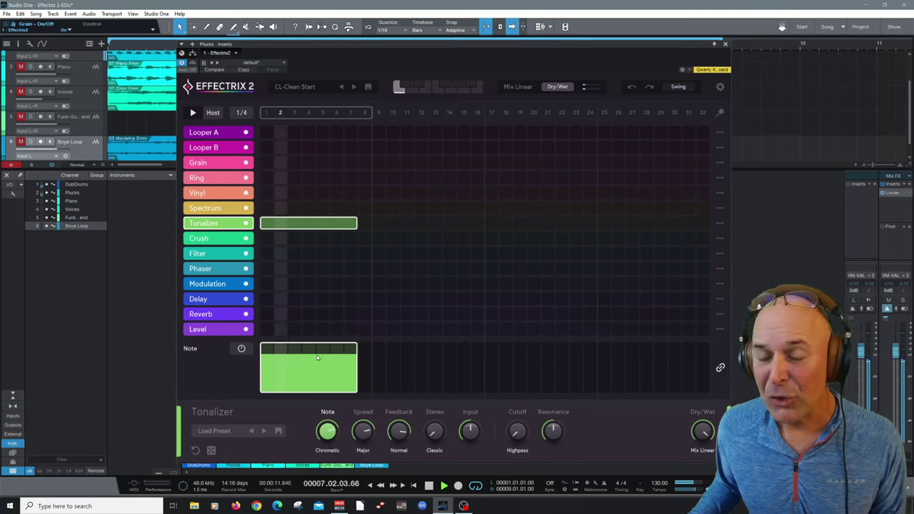
left_click(720, 223)
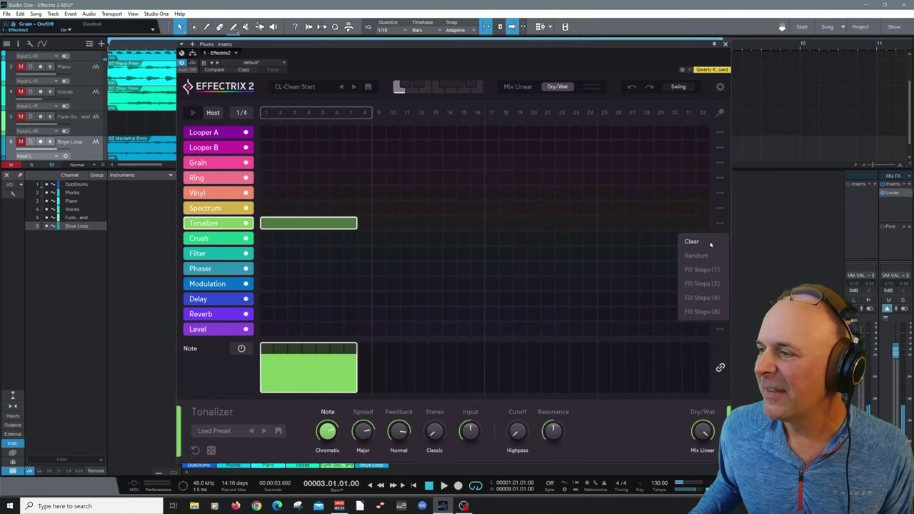
left_click(710, 242)
left_click(238, 241)
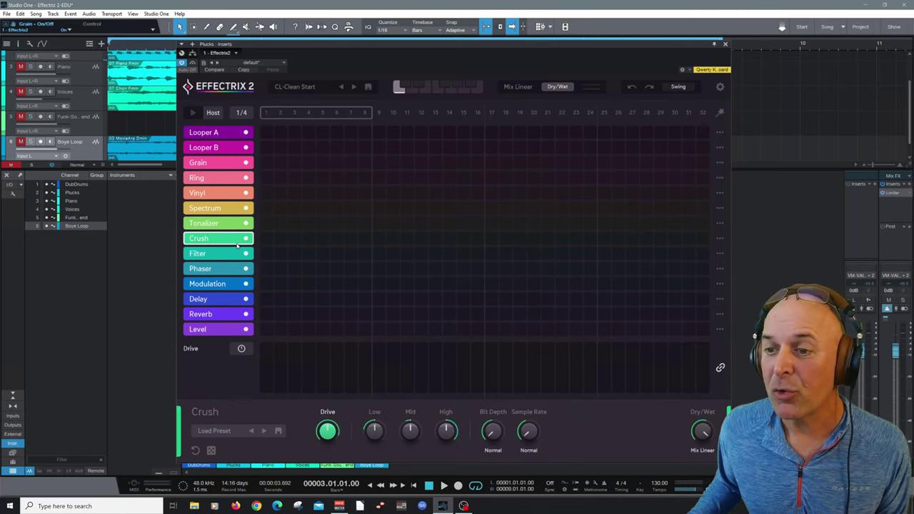
- Fill Crush steps 1–8 and audition them
left_click(719, 240)
left_click(693, 272)
key("space")
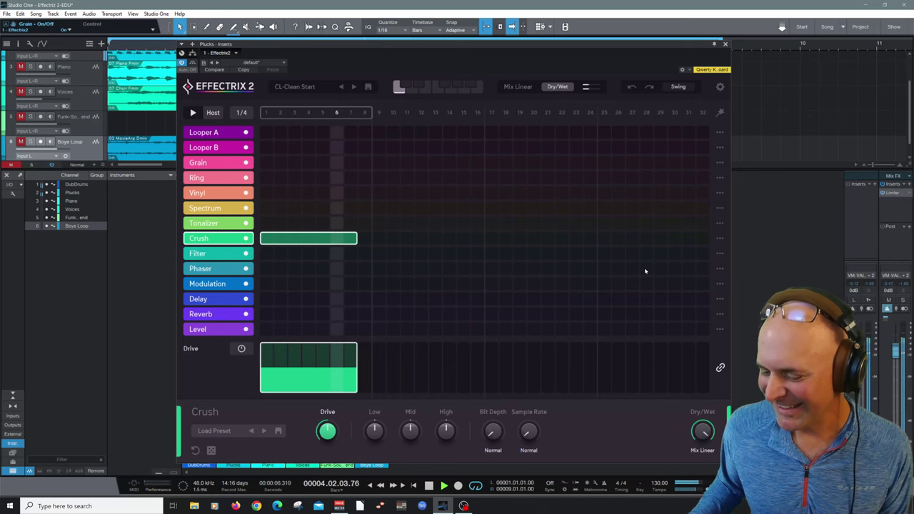
key("space")
- Clear the Crush steps and bring up the Filter effect's settings
left_click(720, 253)
left_click(714, 256)
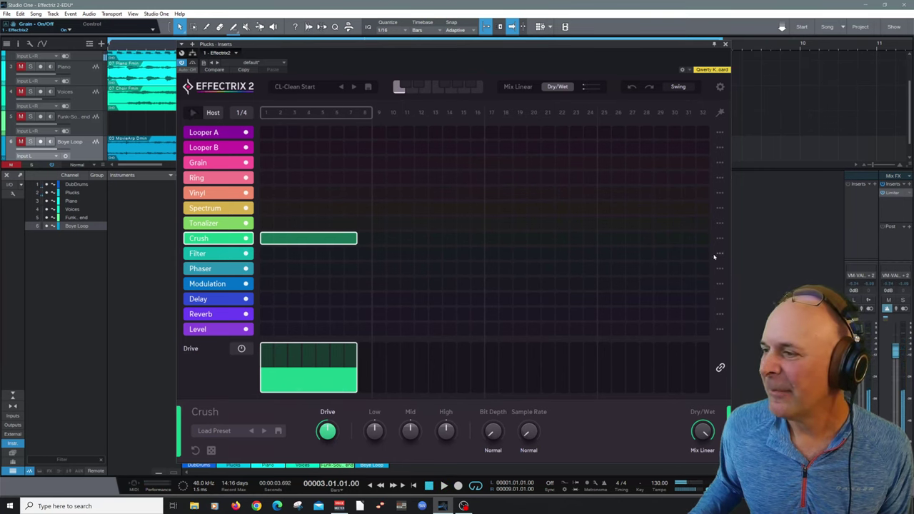
left_click(219, 258)
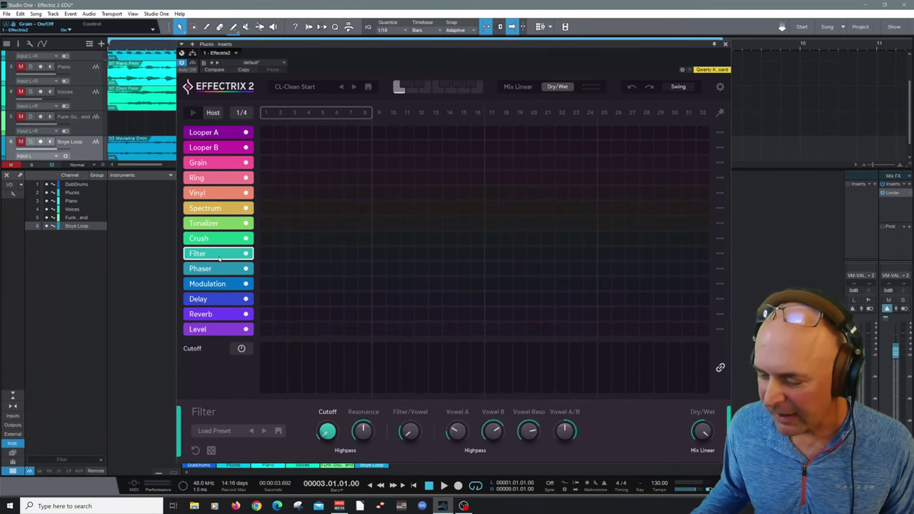
- Fill the Filter row with steps and audition them with a raised Cutoff
left_click(718, 254)
left_click(696, 286)
key("space")
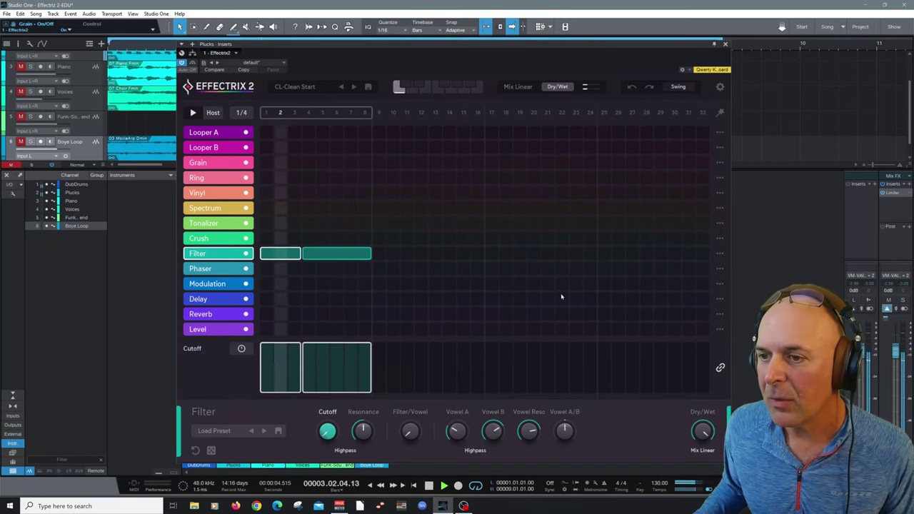
mouse_move(282, 380)
left_mouse_down()
mouse_move(291, 349)
mouse_move(295, 386)
left_mouse_up()
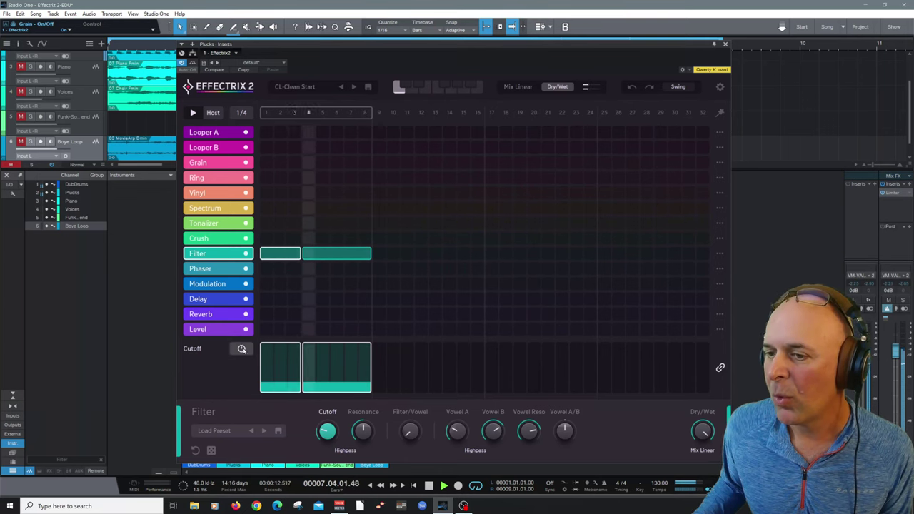
key("space")
- Modulate the Filter Cutoff with a Sine LFO and audition it
left_click(242, 348)
left_click(301, 366)
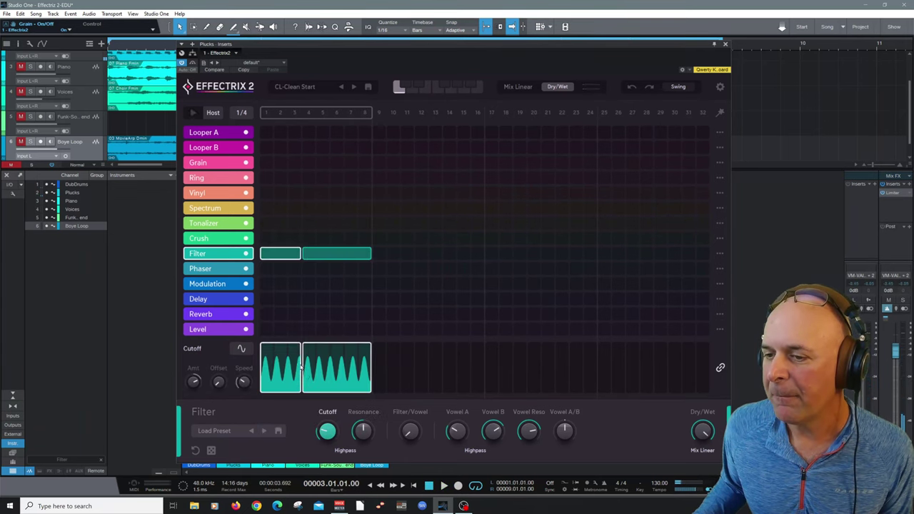
key("space")
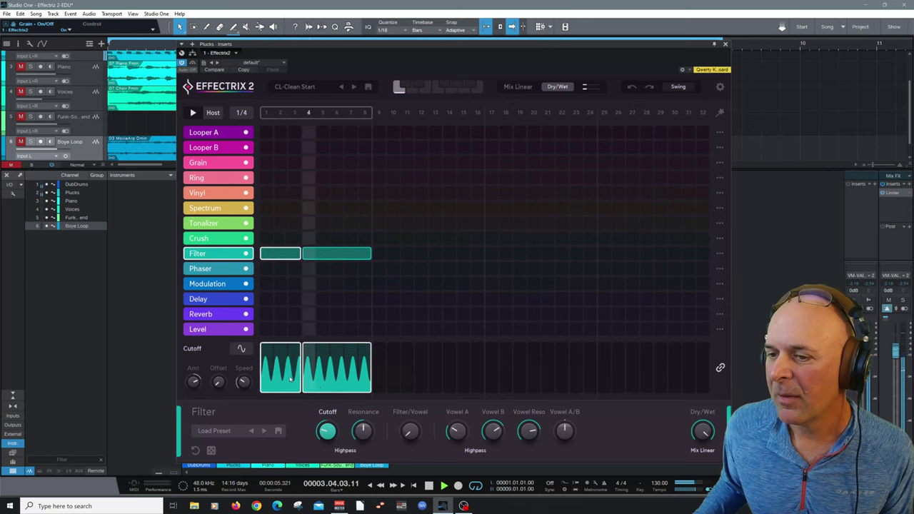
mouse_move(193, 380)
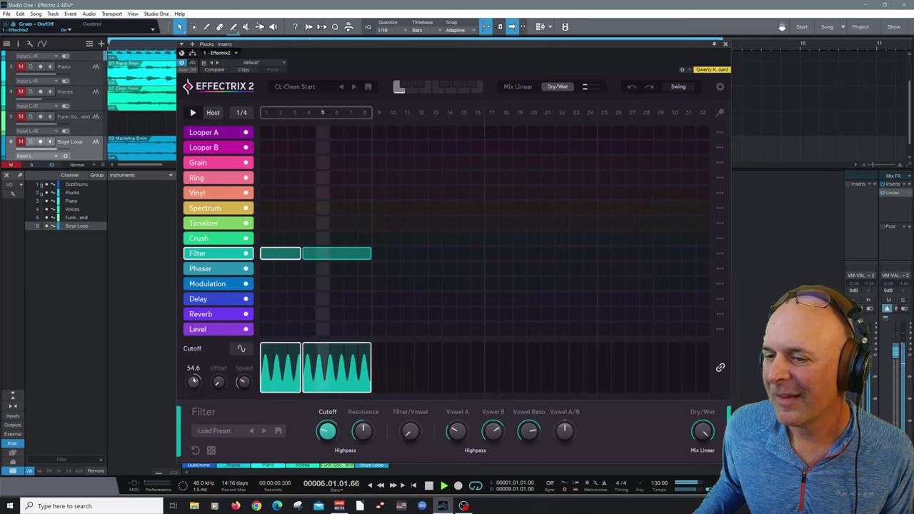
key("space")
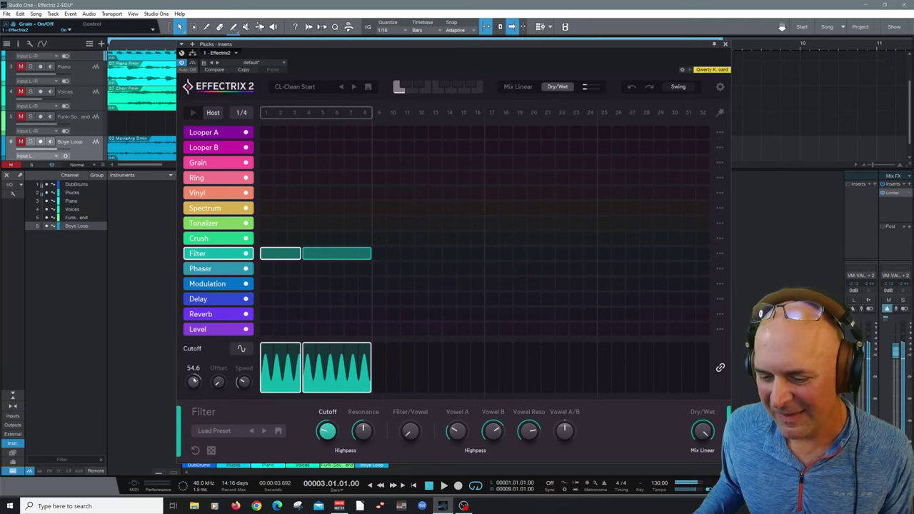
- Return the Cutoff modulation to Flat and clear the Filter steps
left_click(245, 351)
left_click(306, 220)
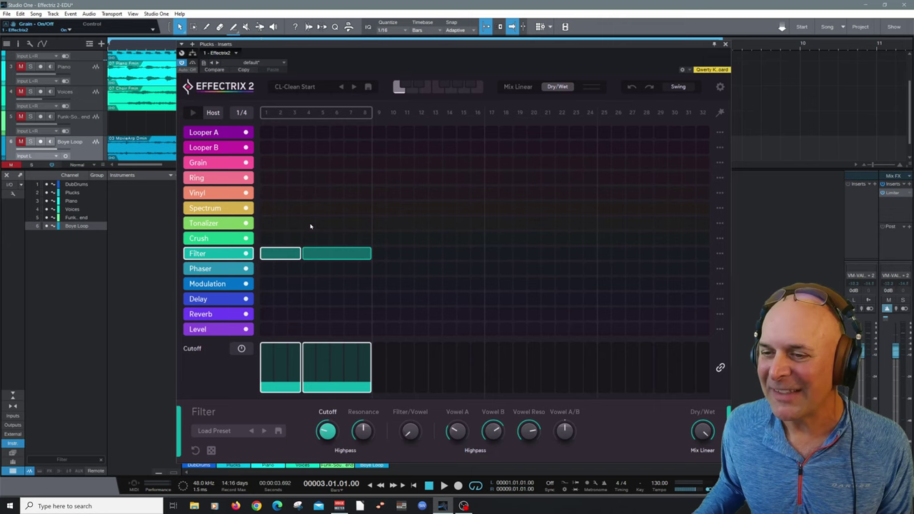
left_click(718, 254)
left_click(706, 271)
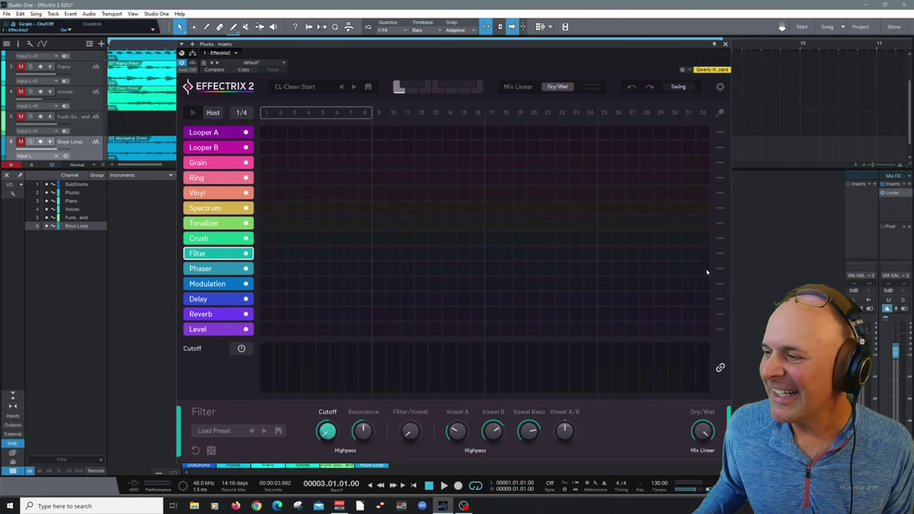
- Fill Phaser steps at the pattern start, audition them, then clear them
left_click(214, 269)
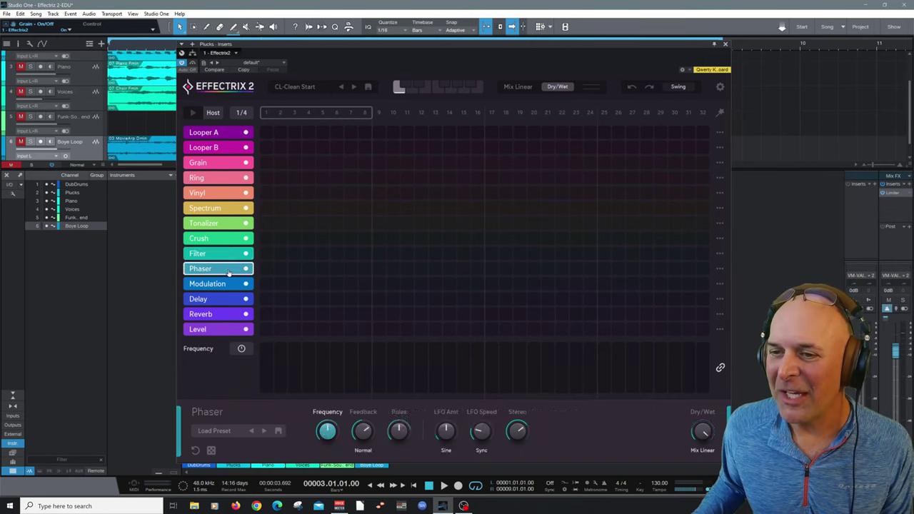
left_click(720, 269)
left_click(700, 306)
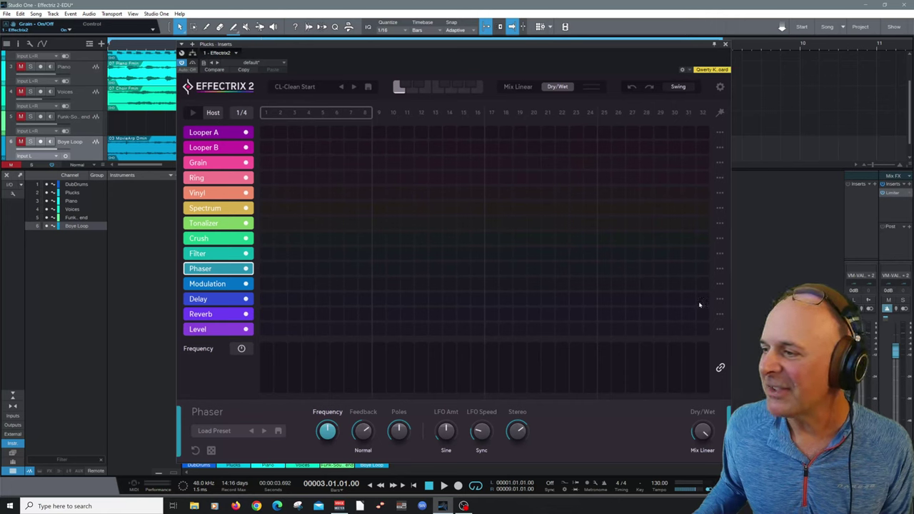
key("space")
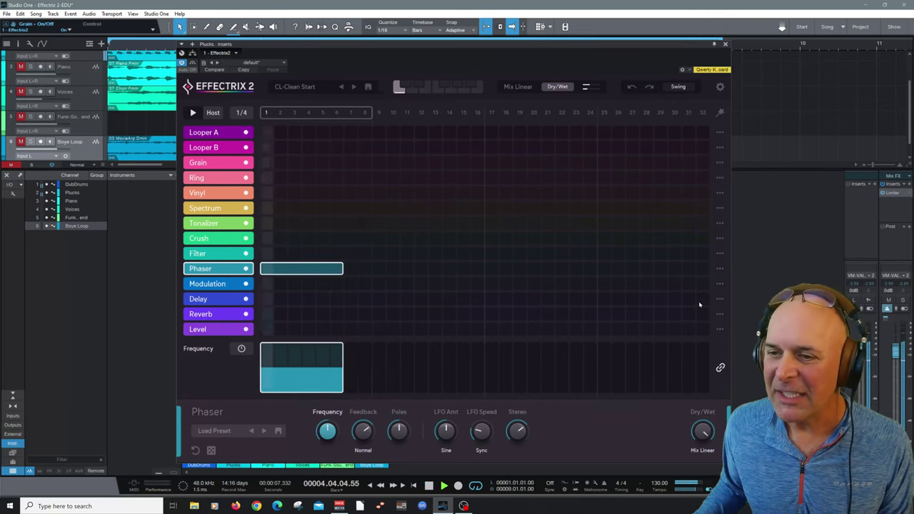
key("space")
left_click(719, 269)
left_click(718, 287)
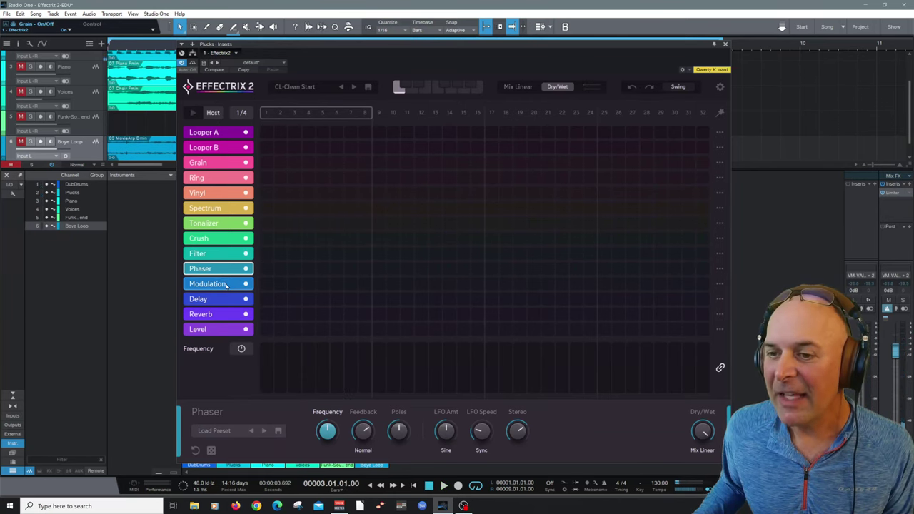
- Fill Modulation steps 1–8 and raise its Rate to 1/8T while playing
left_click(211, 283)
left_click(718, 285)
left_click(696, 316)
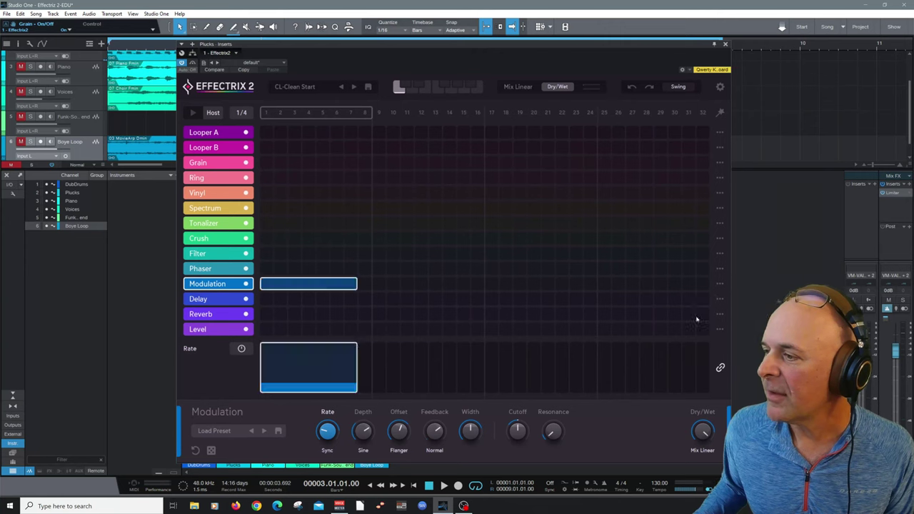
key("space")
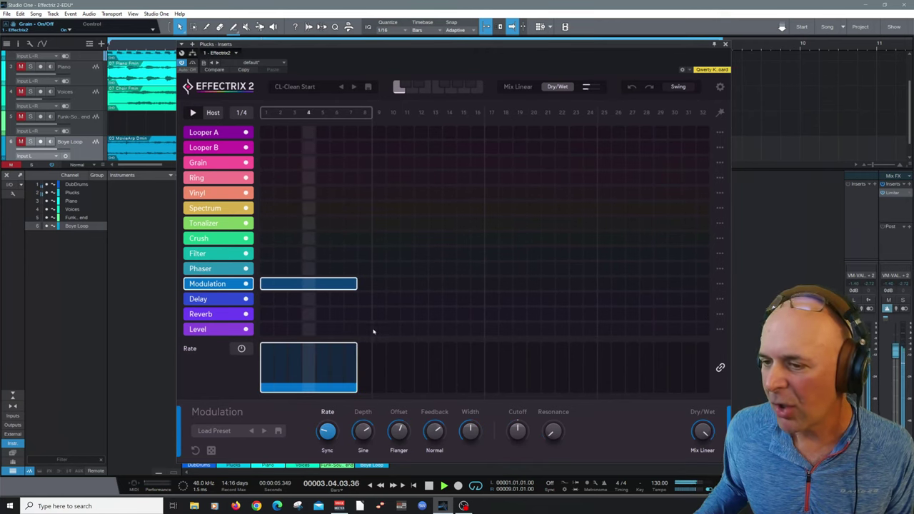
left_click_drag(336, 384, 338, 366)
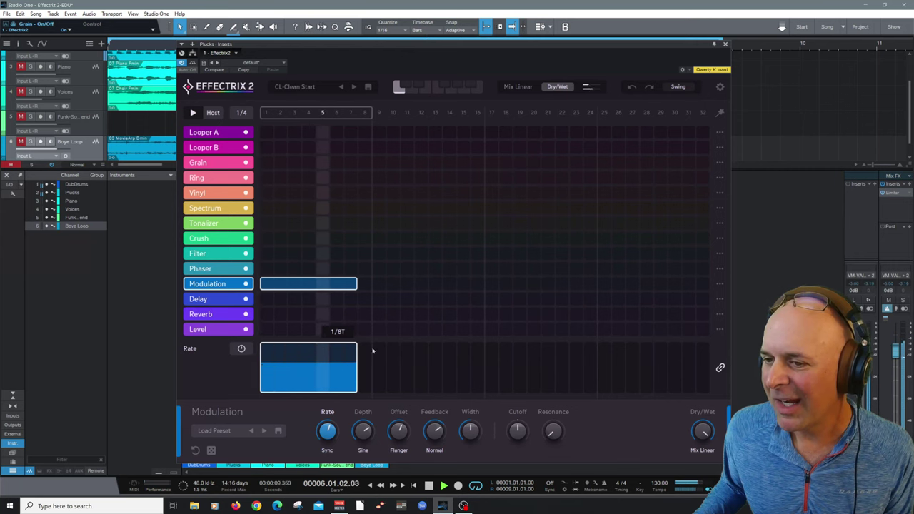
key("space")
left_click(720, 284)
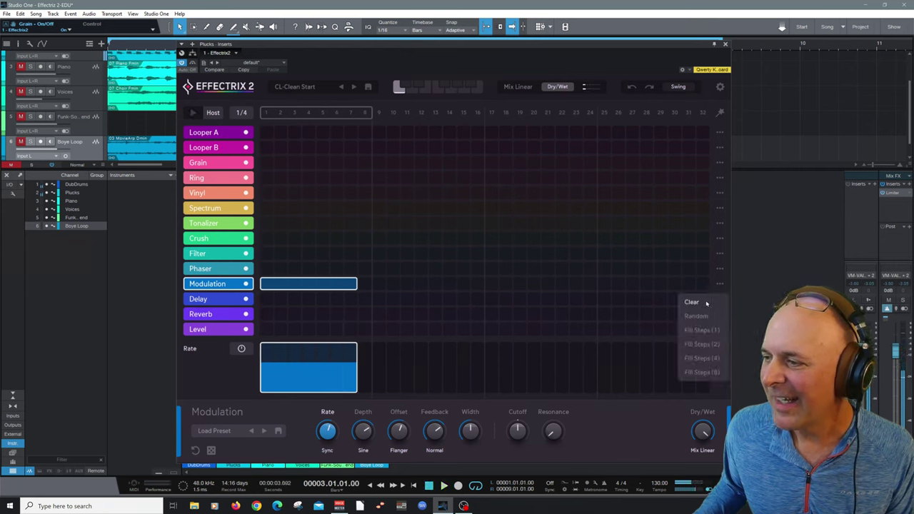
- Clear the Modulation steps, then fill Delay steps 1–8 and audition them
left_click(691, 302)
left_click(252, 300)
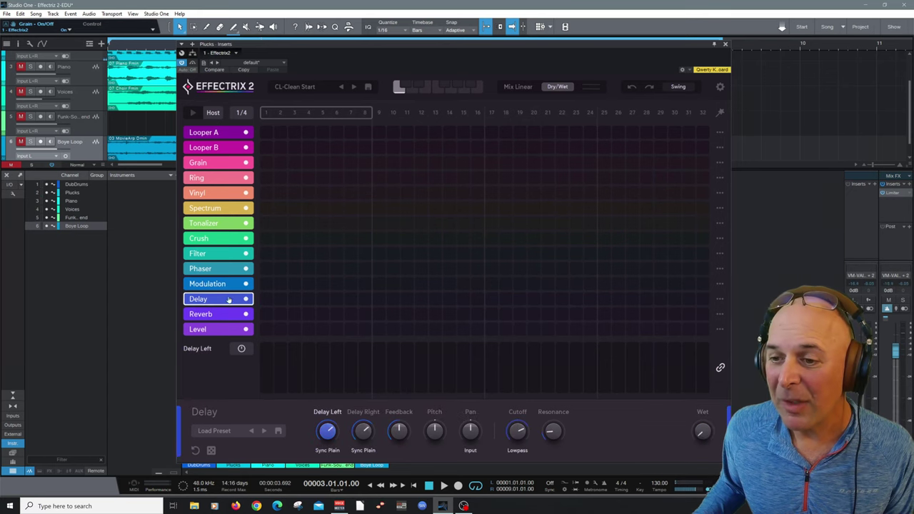
left_click(719, 299)
left_click(703, 332)
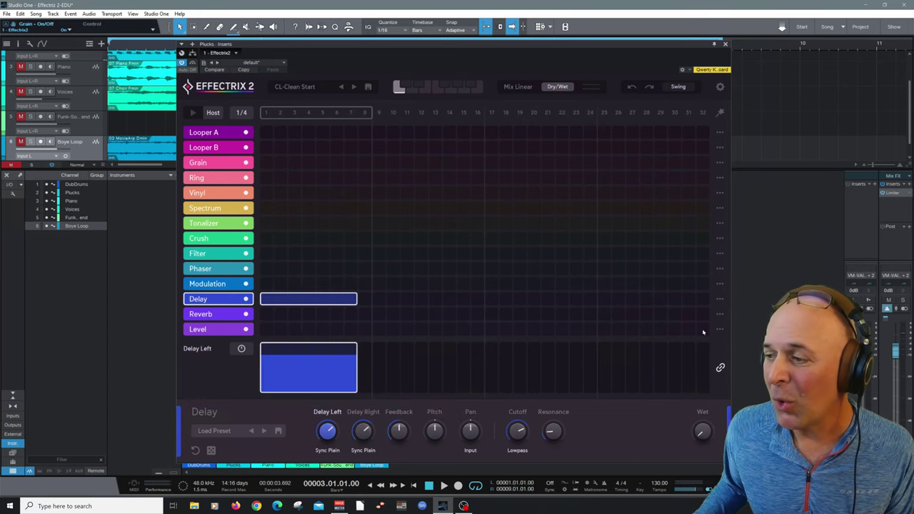
key("space")
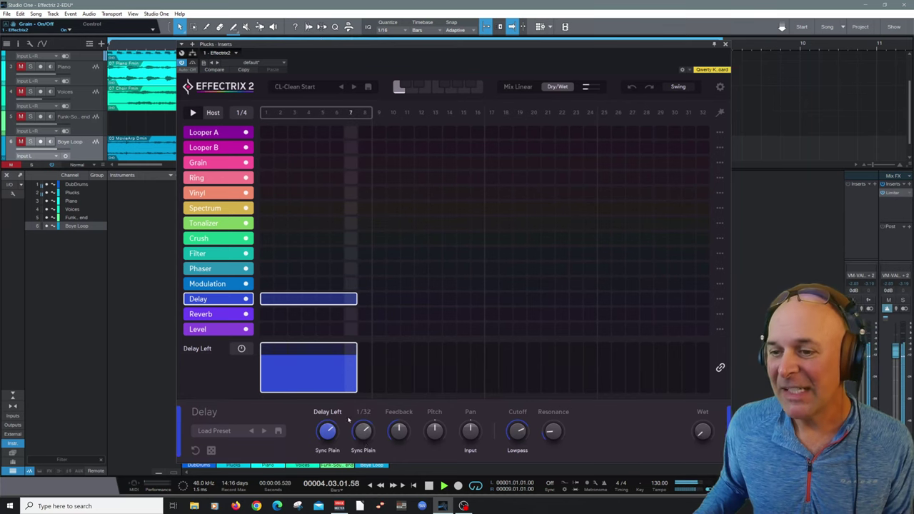
key("space")
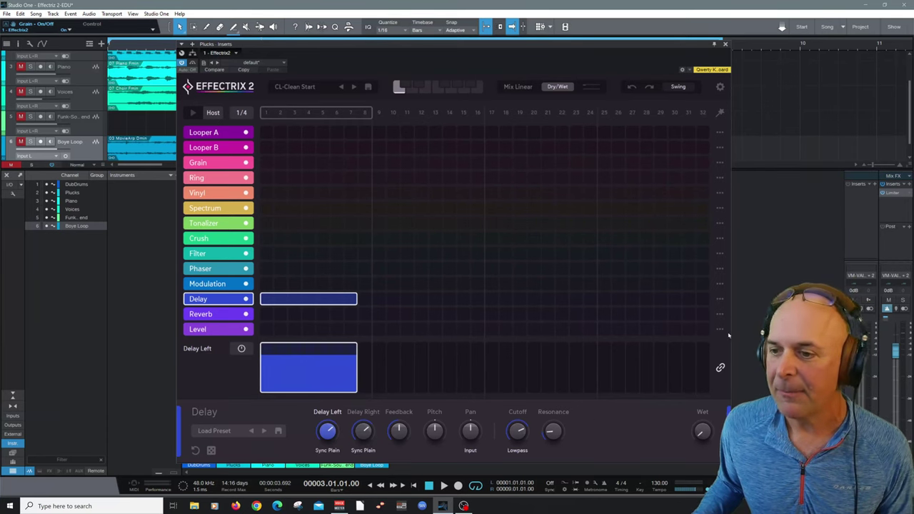
- Clear the Delay steps and show the Reverb effect's settings
left_click(720, 300)
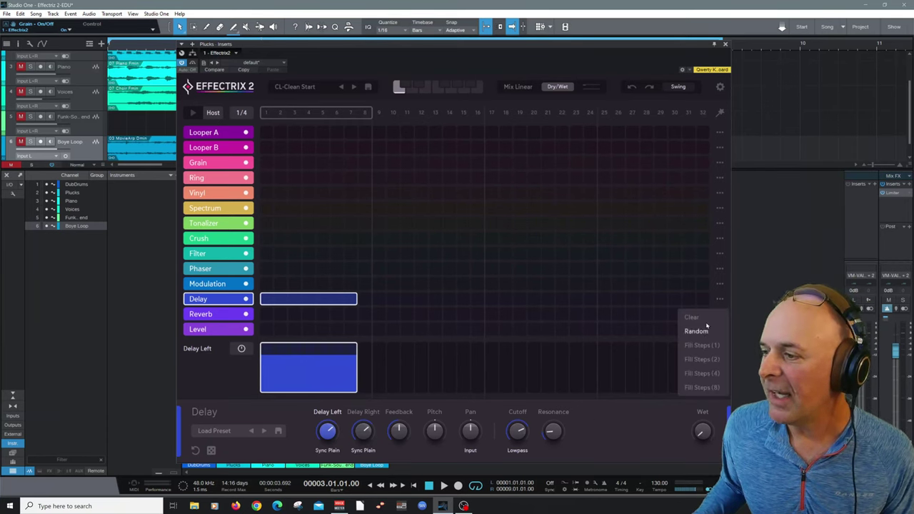
left_click(694, 317)
left_click(216, 316)
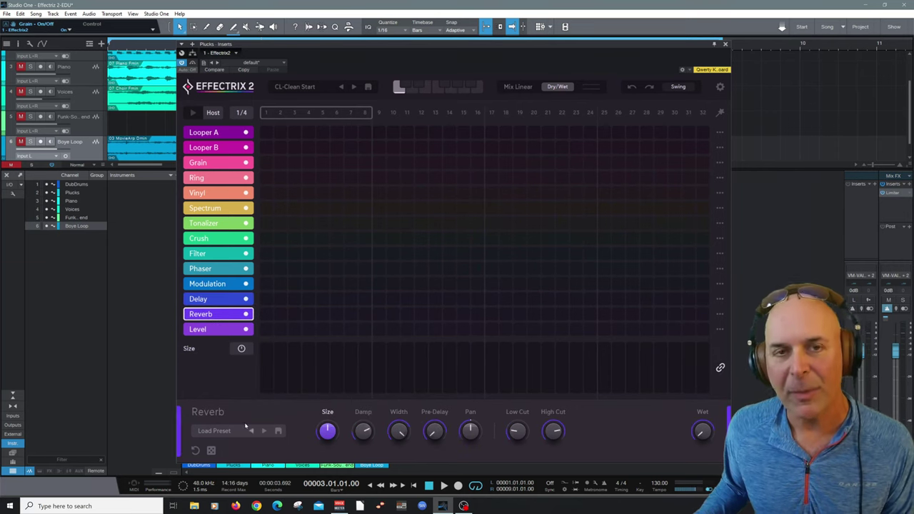
left_click(719, 314)
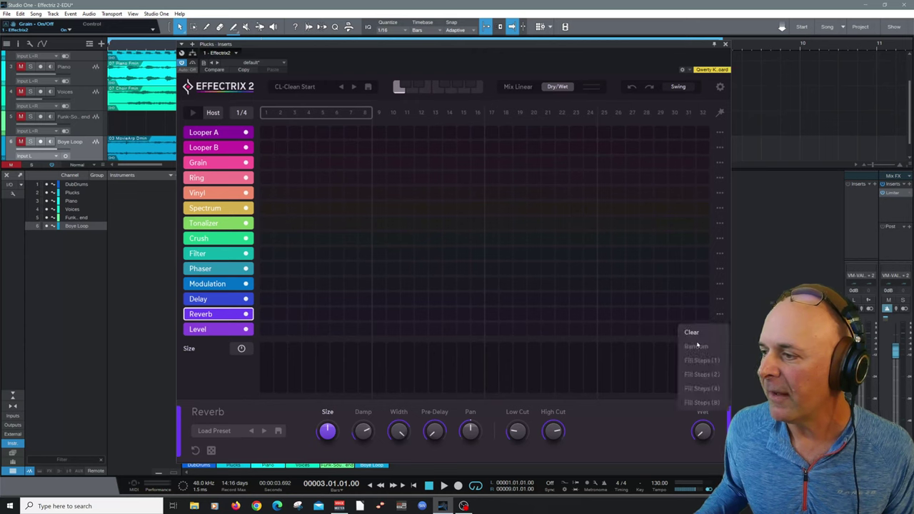
left_click(704, 372)
key("space")
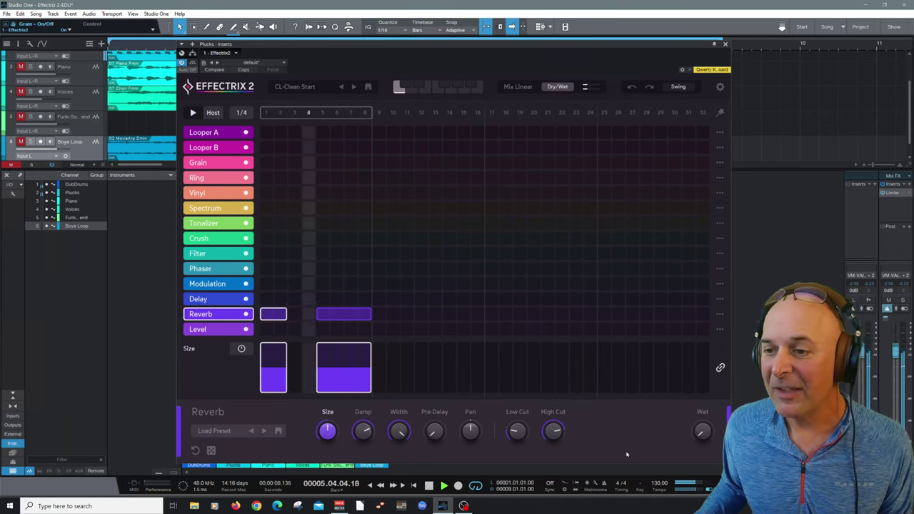
key("space")
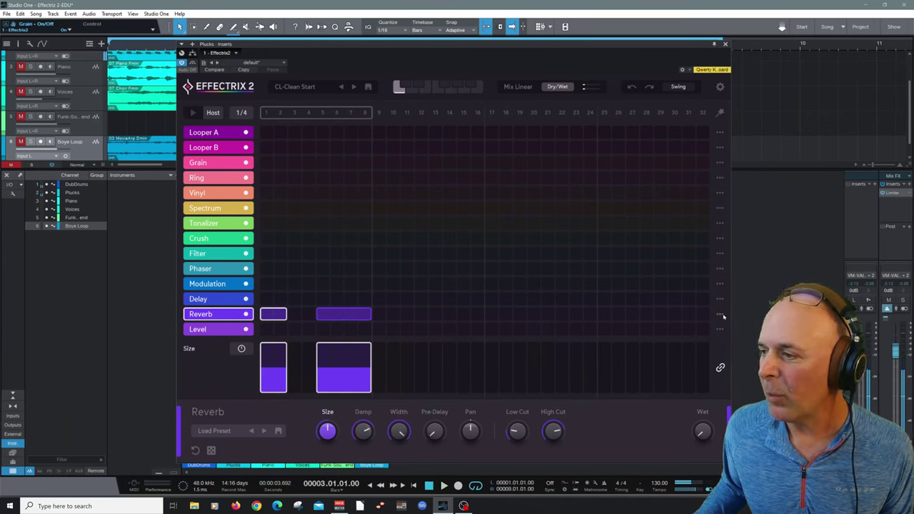
left_click(720, 330)
left_click(691, 331)
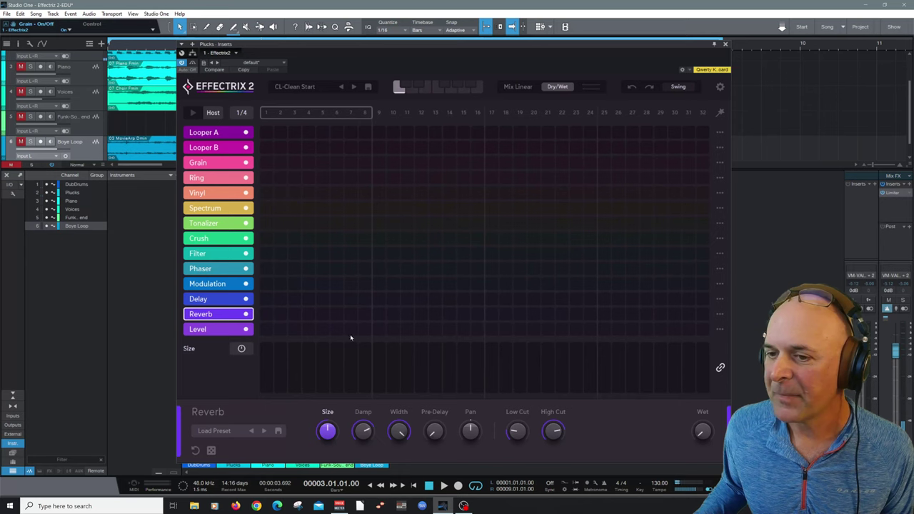
left_click(226, 329)
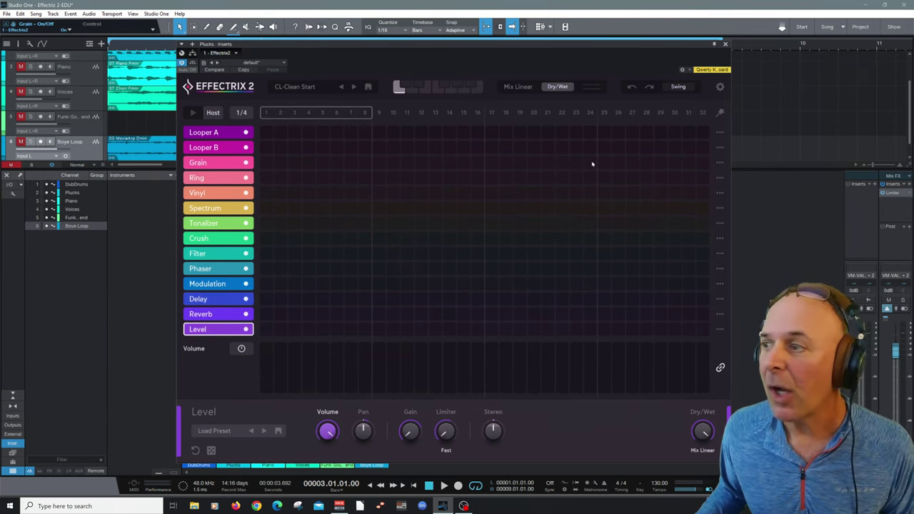
- Give Looper A and Grain random patterns and extend the loop to step 17
left_click(720, 134)
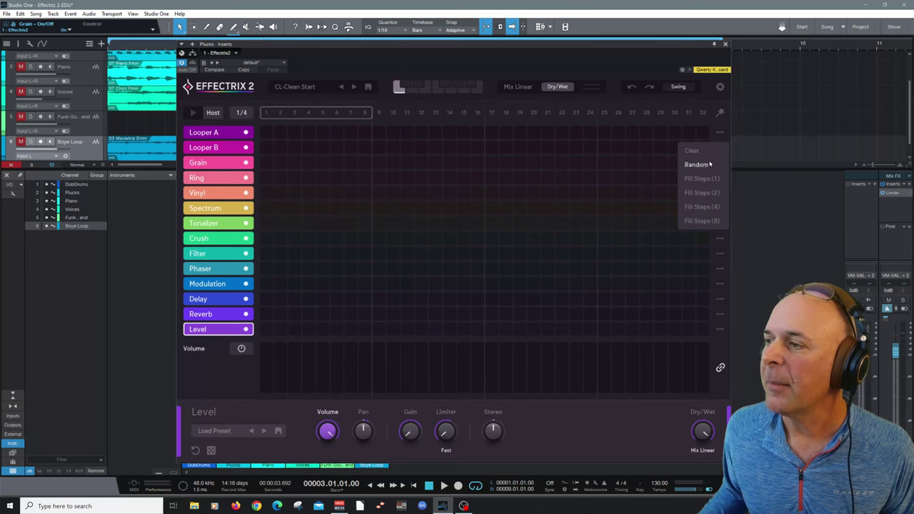
left_click(708, 165)
left_click(719, 162)
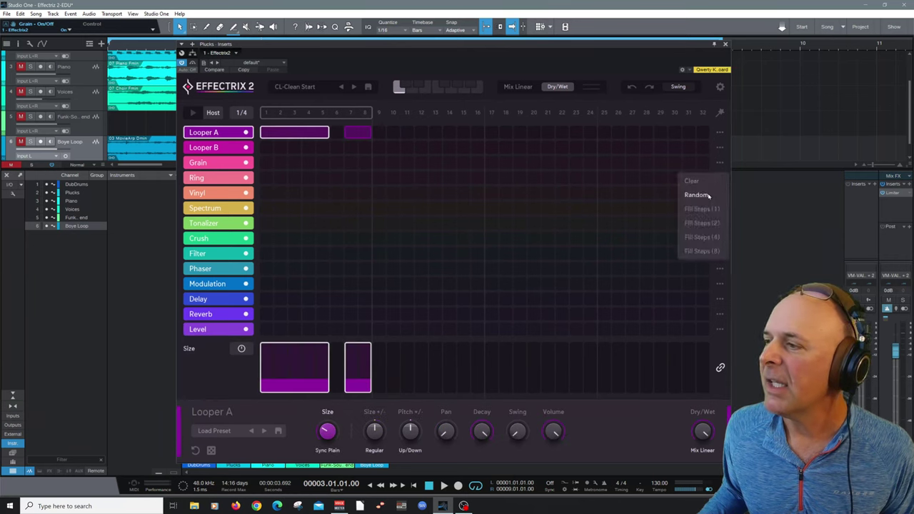
left_click(709, 195)
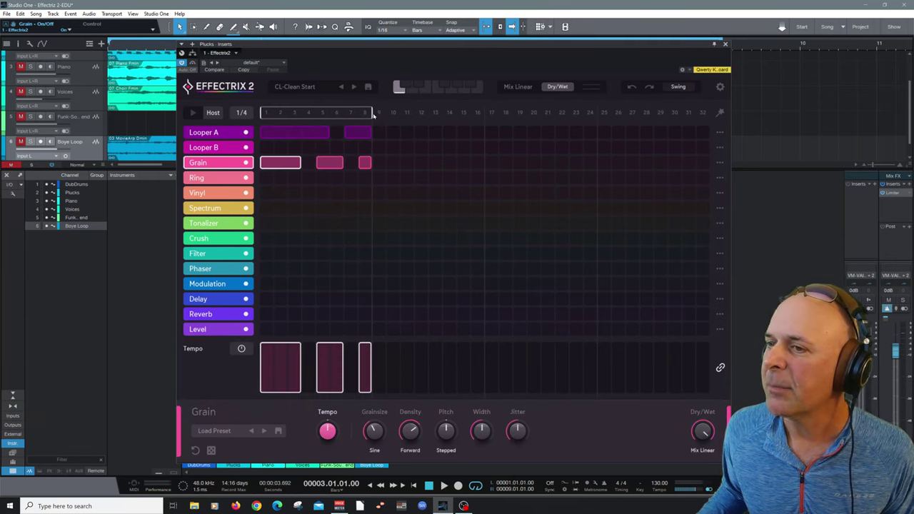
left_click_drag(372, 114, 498, 114)
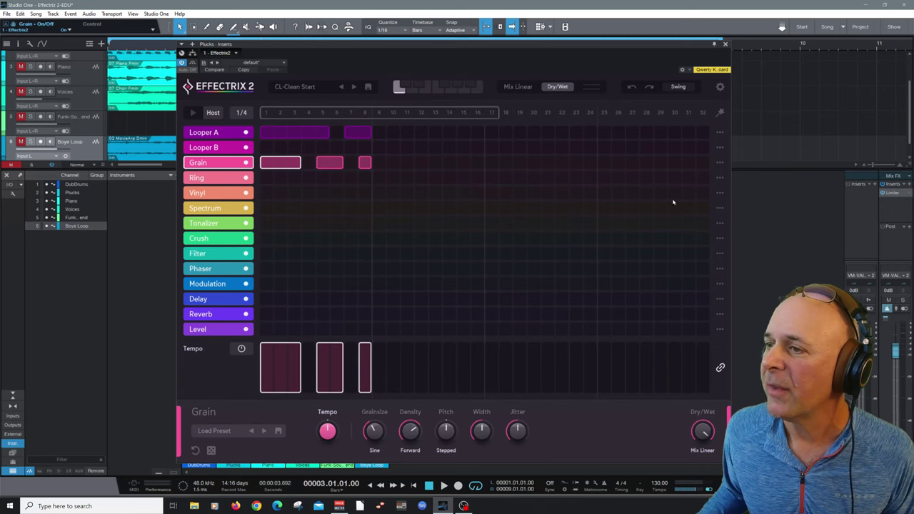
- Give Crush a random pattern and audition the combined result
left_click(719, 238)
left_click(693, 273)
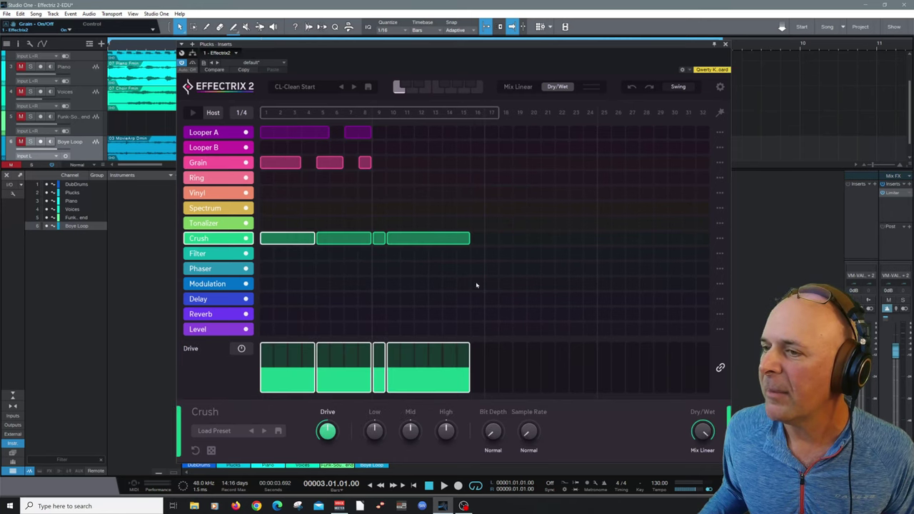
key("space")
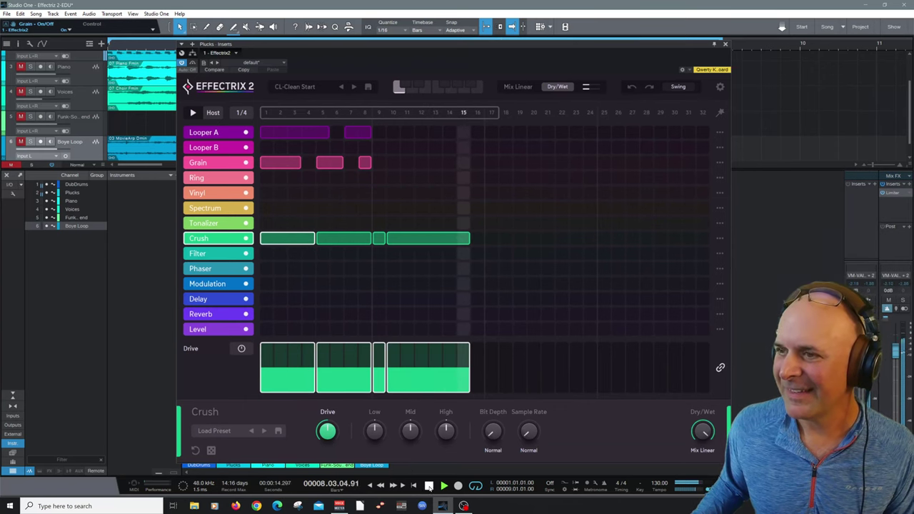
left_click(426, 485)
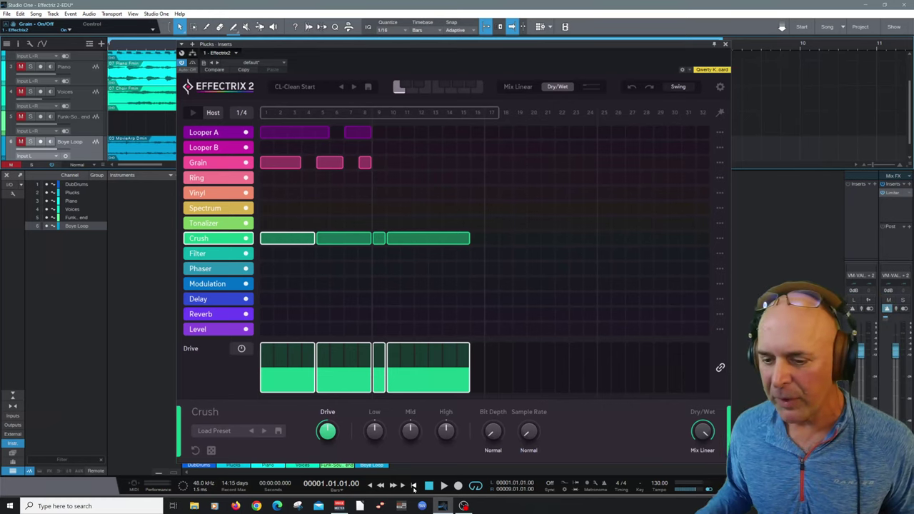
- Step through the preset patterns until CL-Looper A-B-4Bar loads
left_click(342, 87)
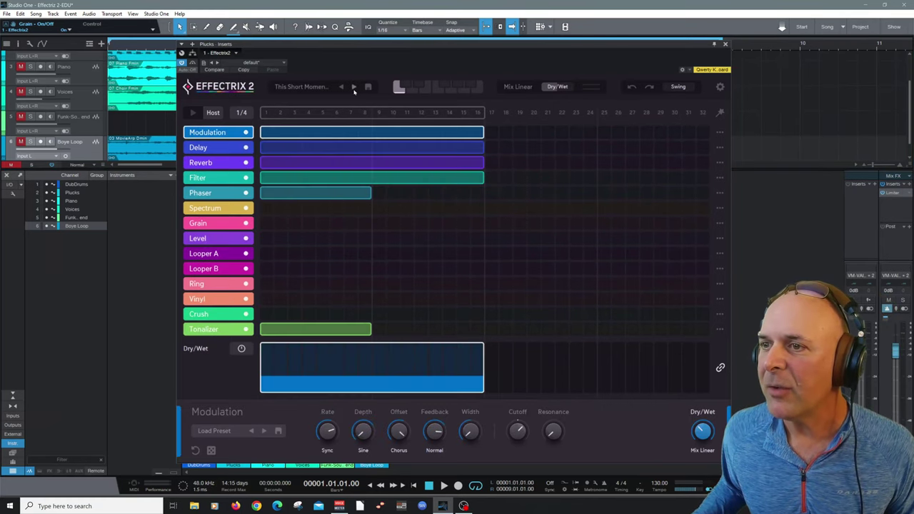
left_click(354, 86)
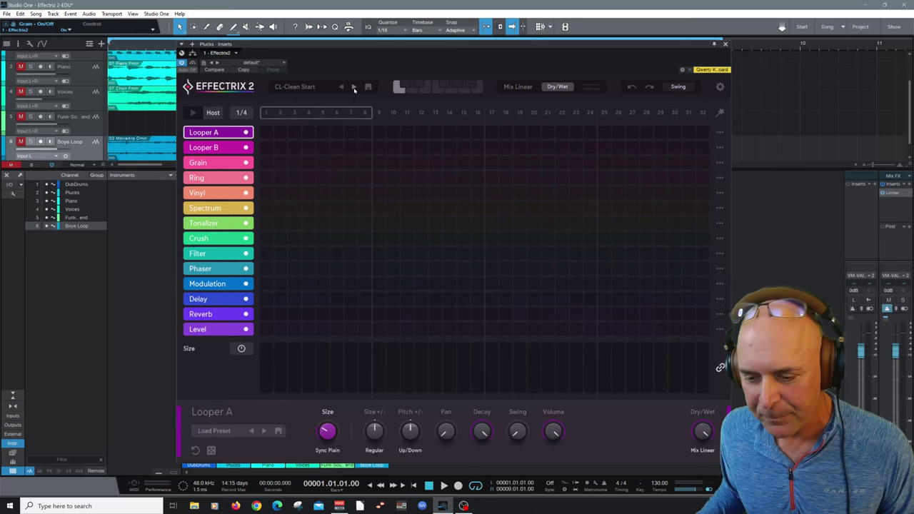
left_click(354, 87)
left_click(353, 87)
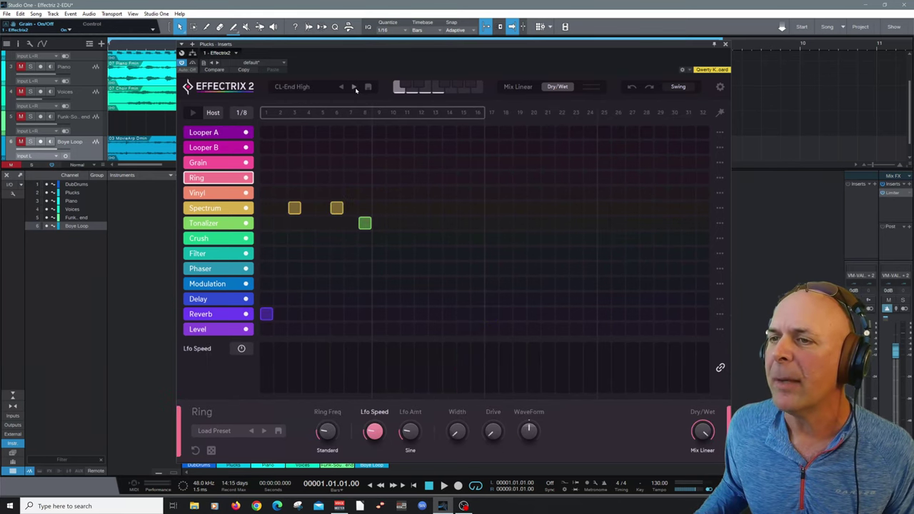
left_click(355, 87)
left_click(354, 87)
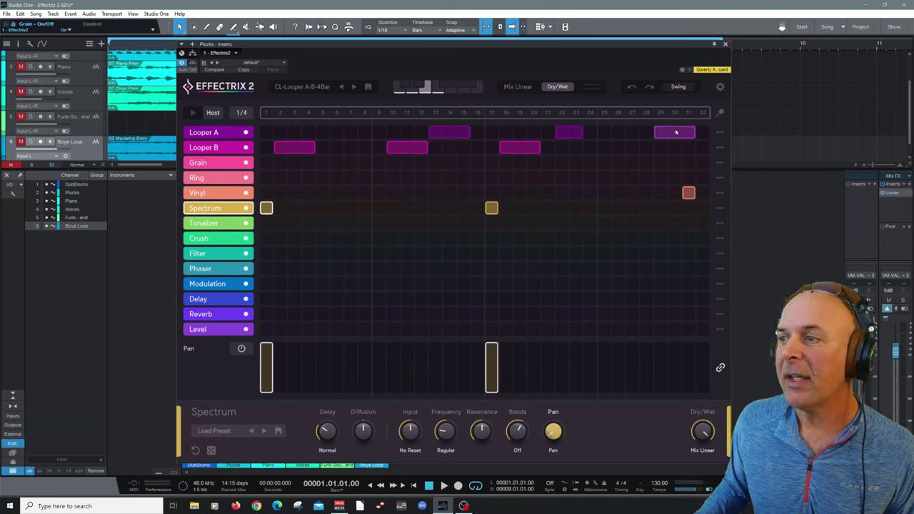
- Inspect the Looper A, Looper B and Spectrum steps, ending on Looper B's Size lane
left_click(456, 134)
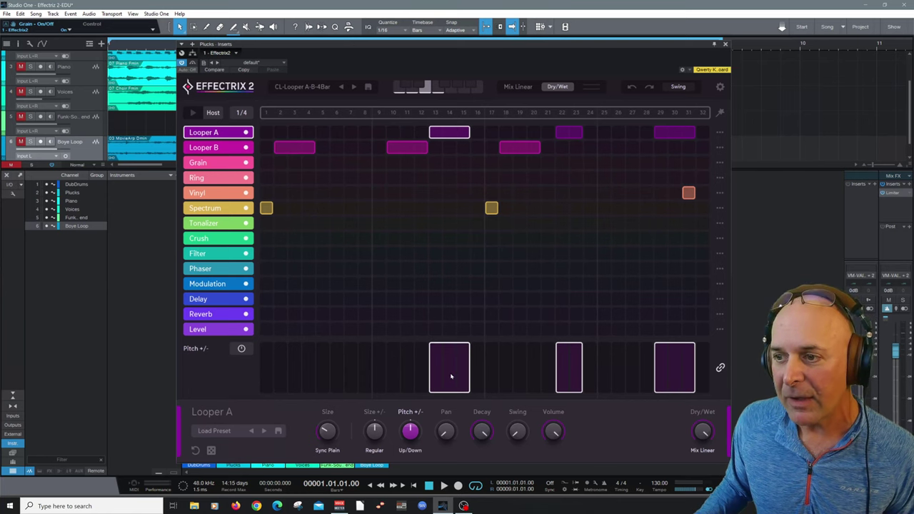
left_click(406, 151)
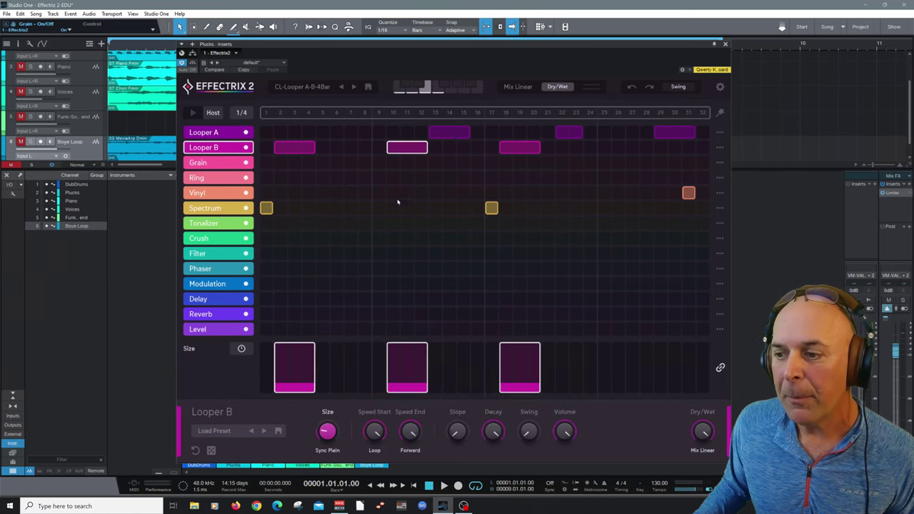
left_click(267, 209)
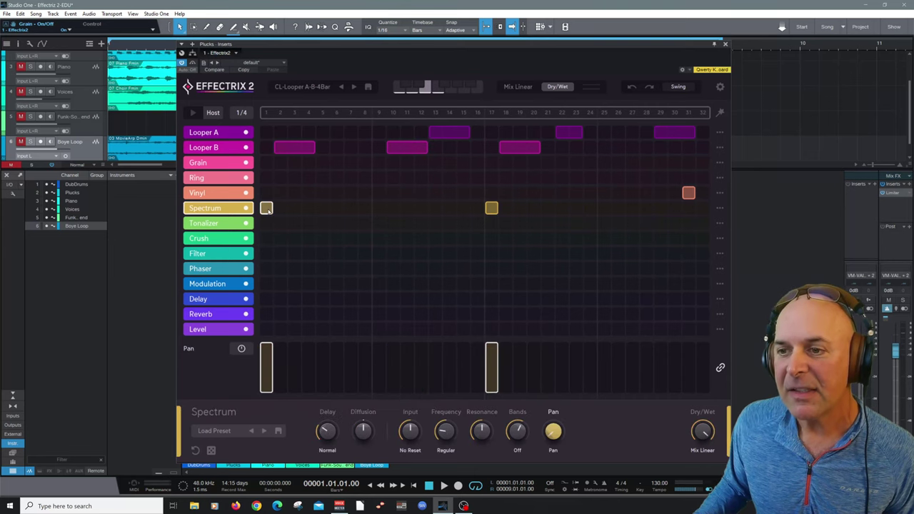
left_click(292, 150)
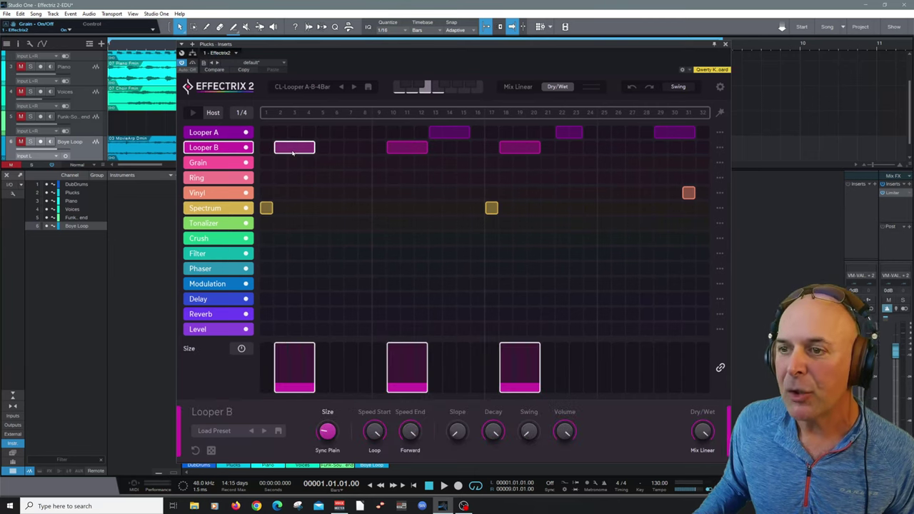
- Modulate Looper B's Size with a faster Sine LFO and audition it
left_click(241, 348)
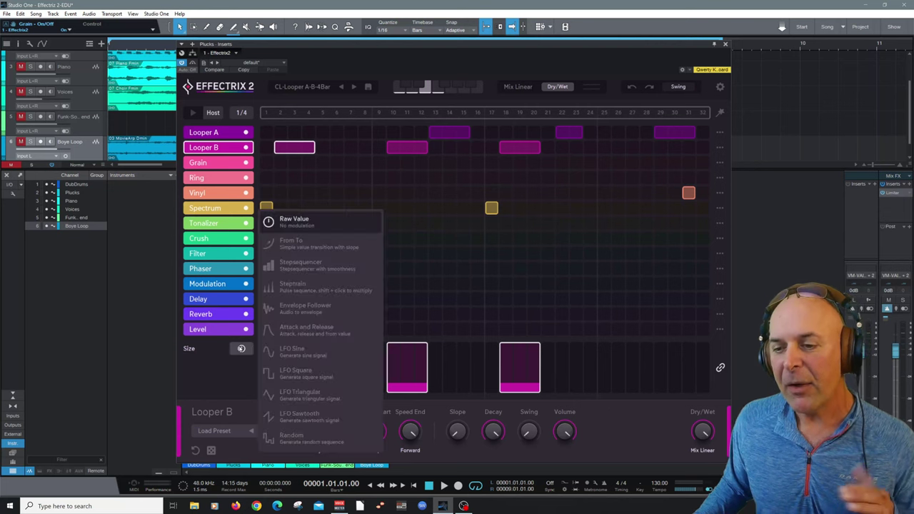
left_click(297, 353)
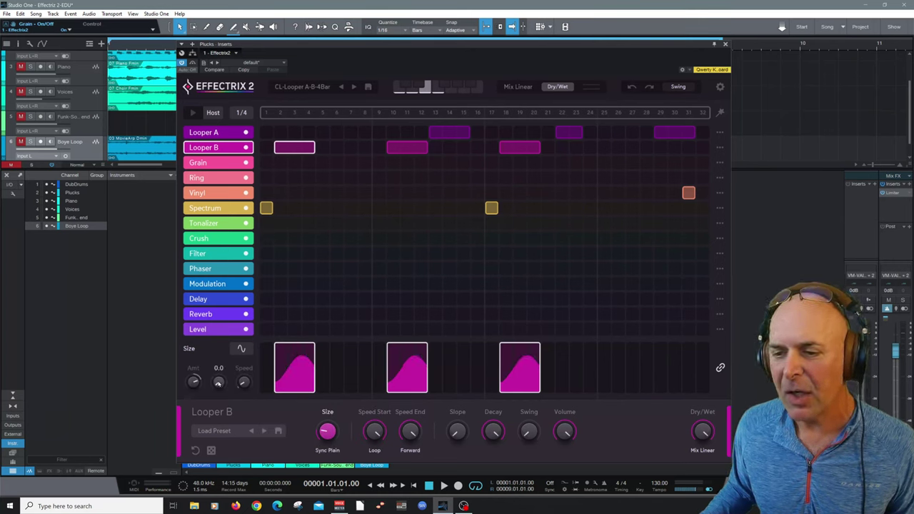
left_click_drag(243, 382, 238, 298)
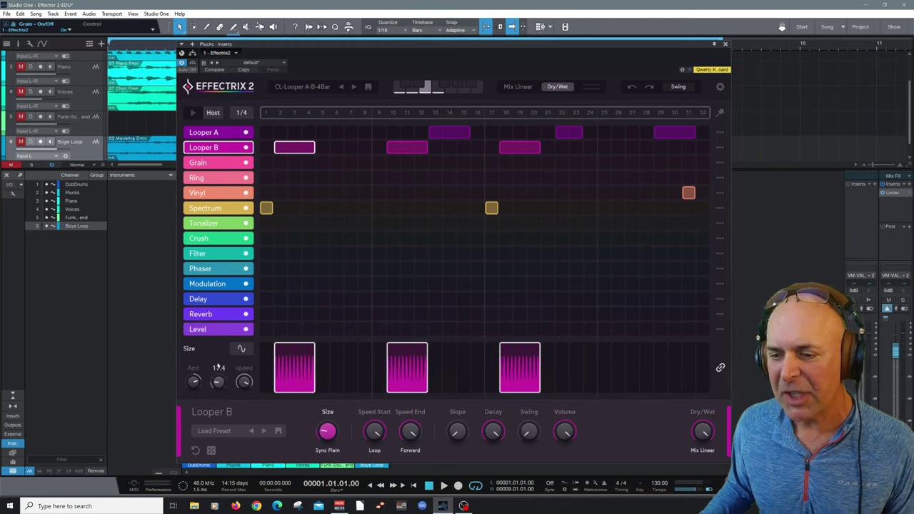
key("space")
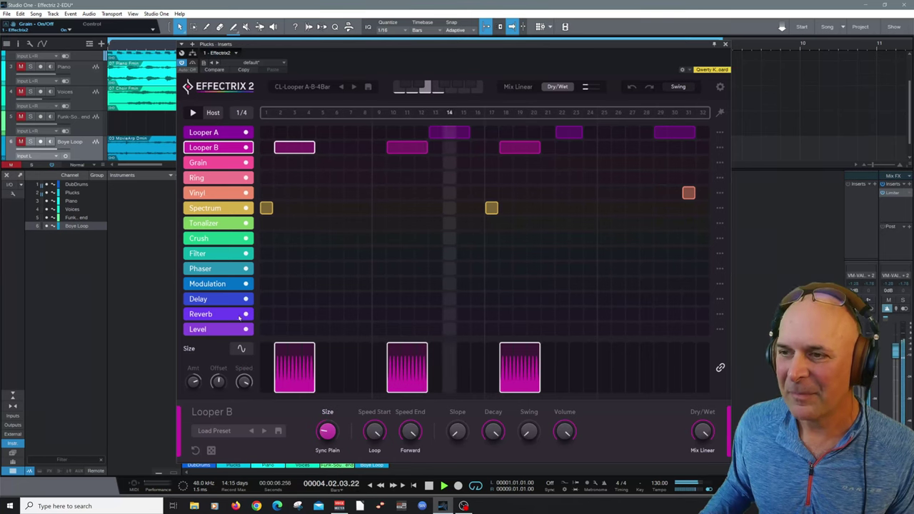
key("space")
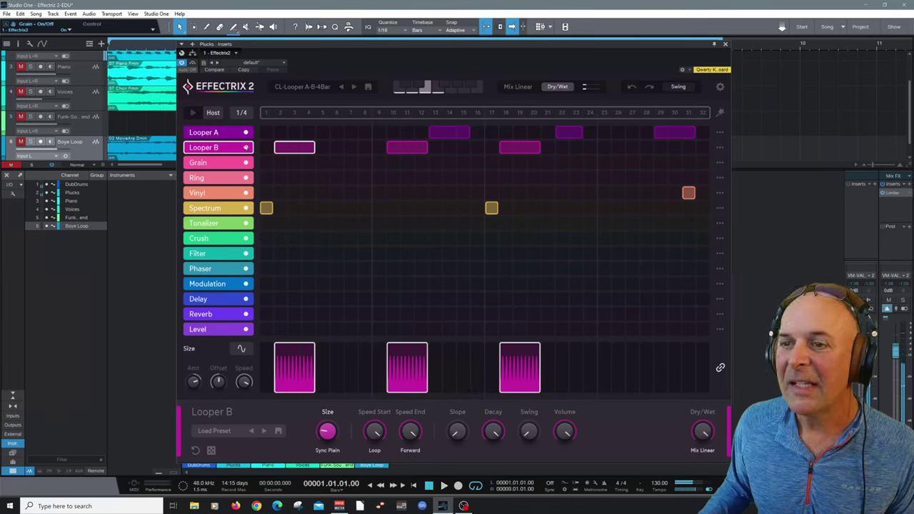
- Compare playback with Looper B switched off and then back on
left_click(246, 148)
key("space")
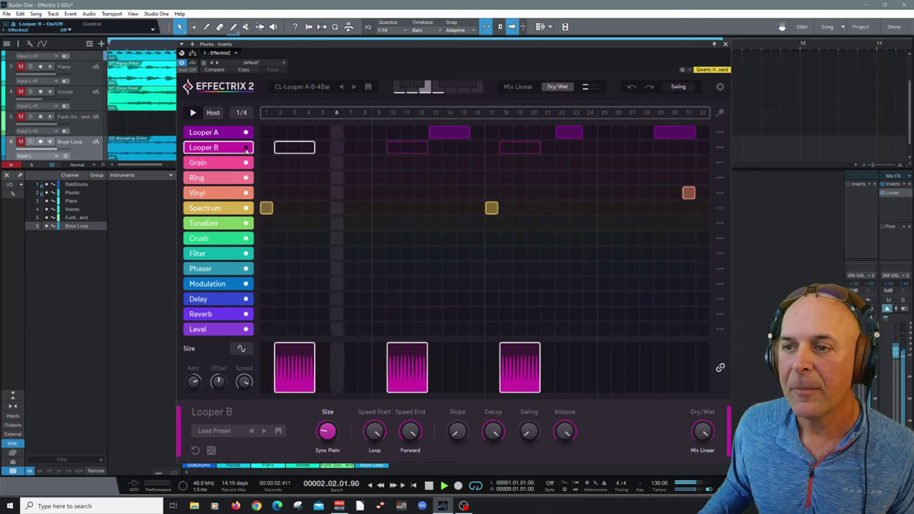
key("space")
left_click(246, 148)
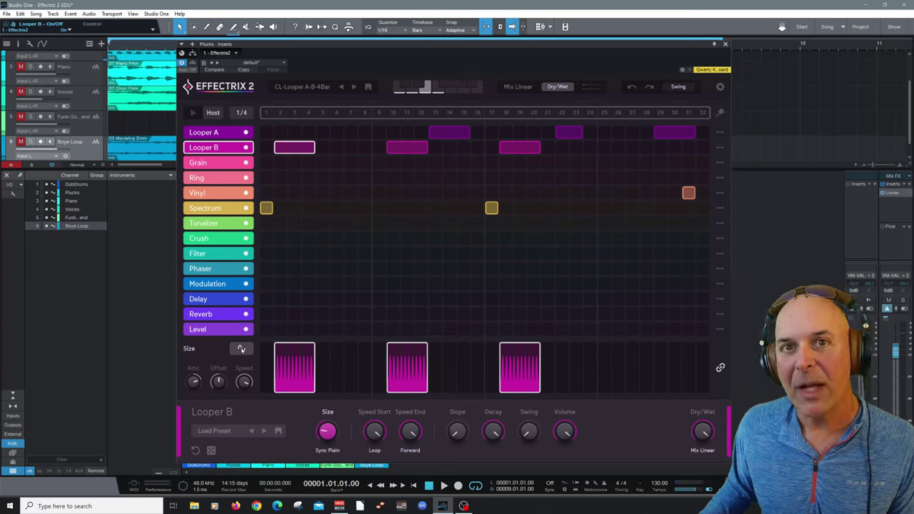
key("space")
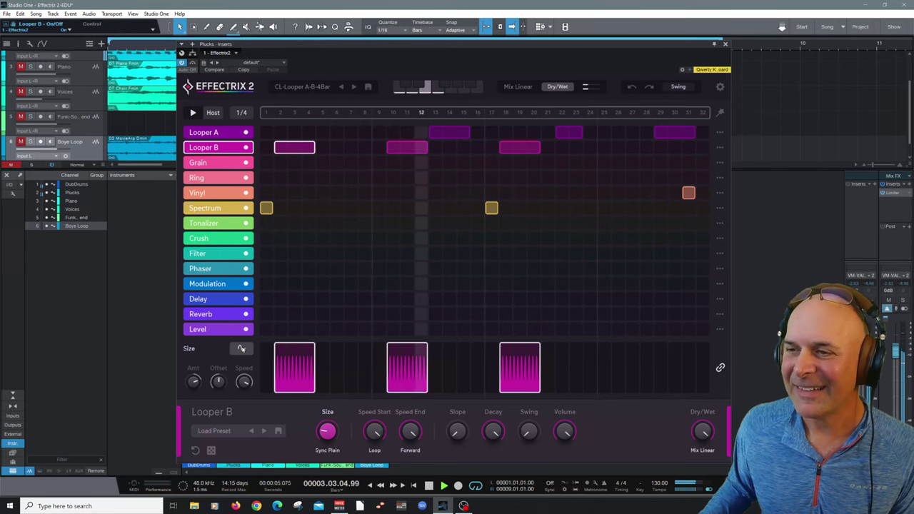
key("space")
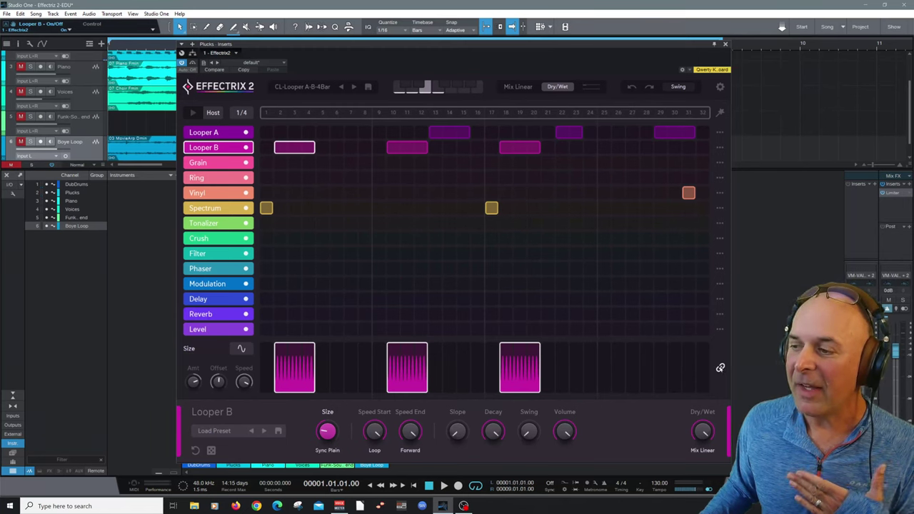
- Unlink the Looper B Size values and set the second step's Size to 1/1
left_click(720, 368)
left_click_drag(410, 367, 414, 397)
left_click(534, 379)
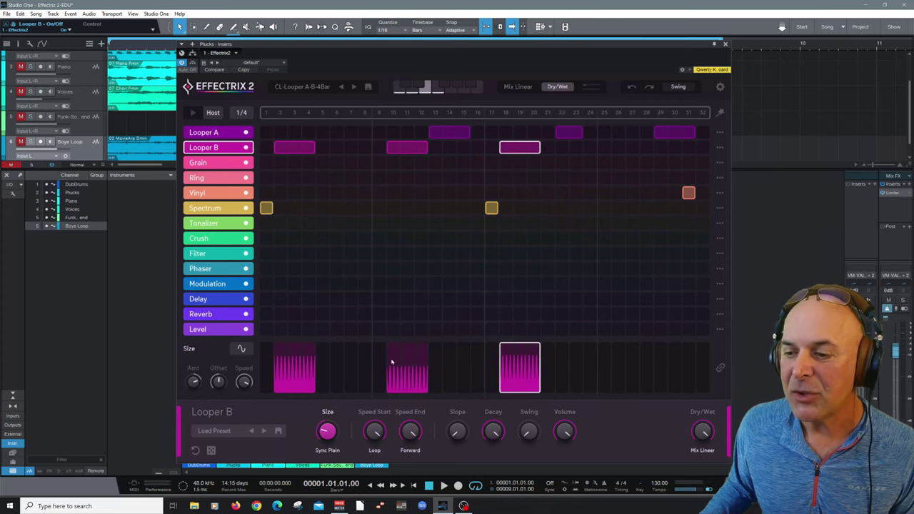
left_click(282, 148)
key("Right")
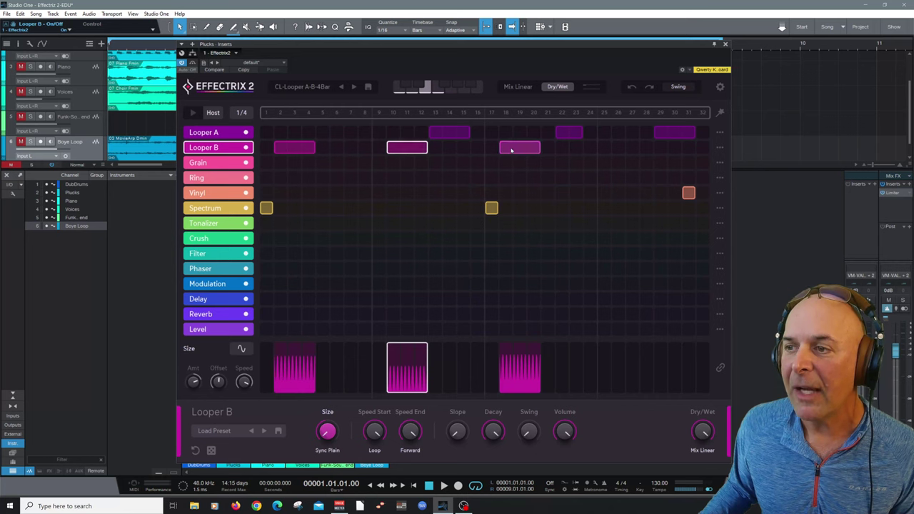
key("Right")
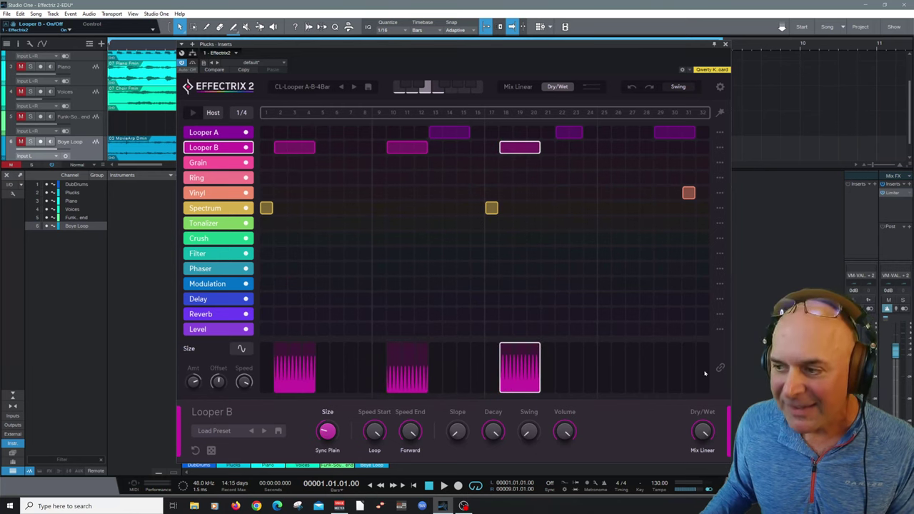
- Toggle the Size link on and off again, then audition the pattern
left_click(720, 367)
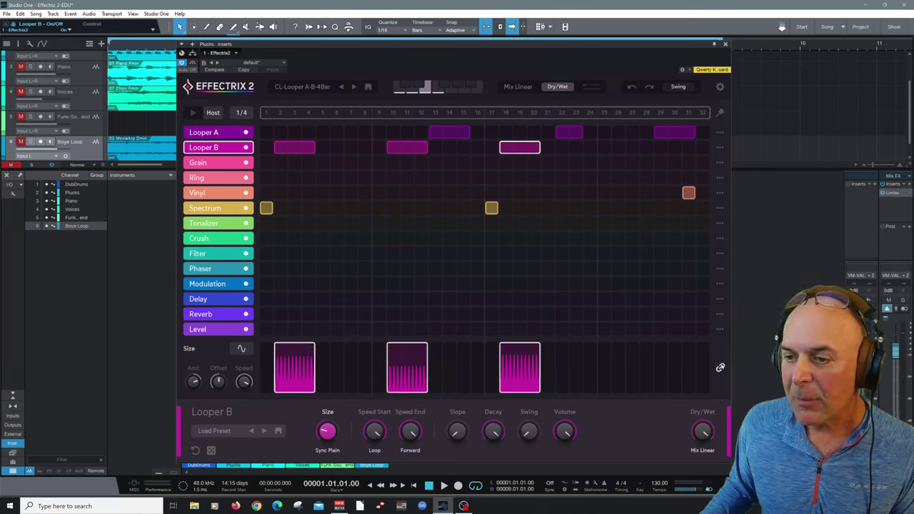
left_click(721, 367)
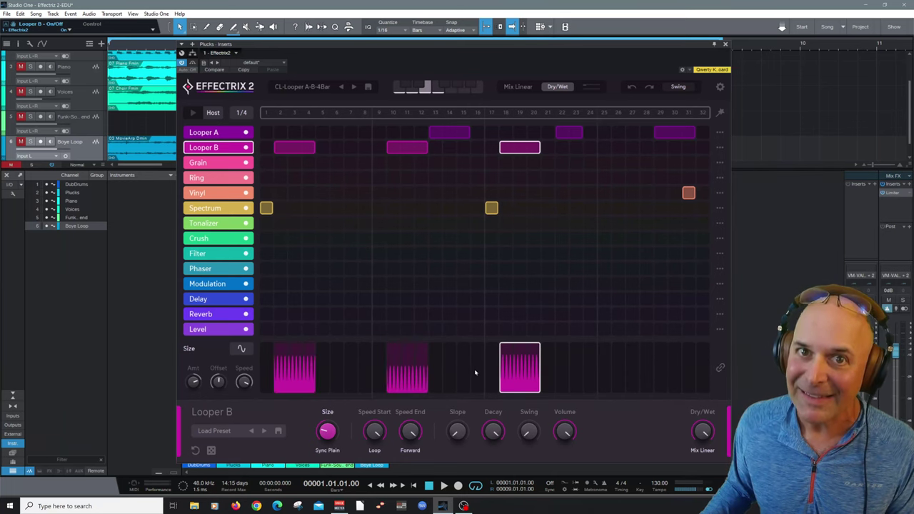
key("space")
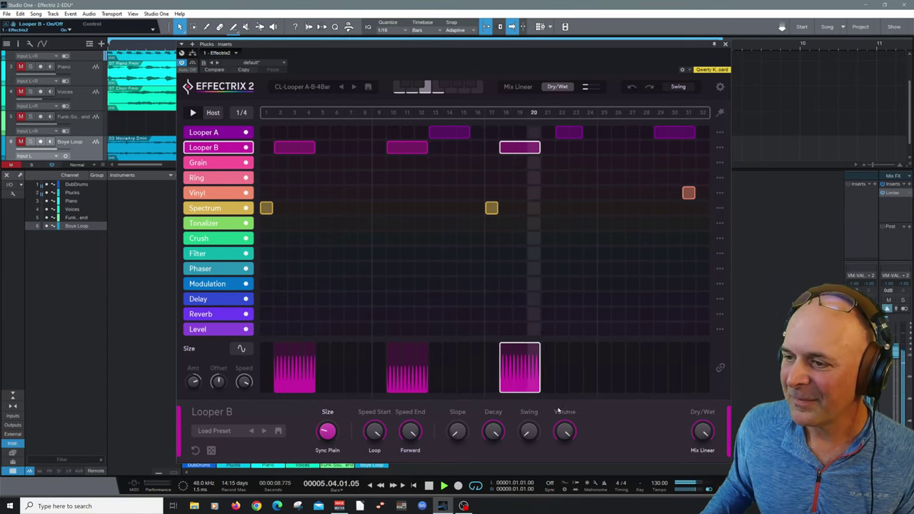
mouse_move(554, 411)
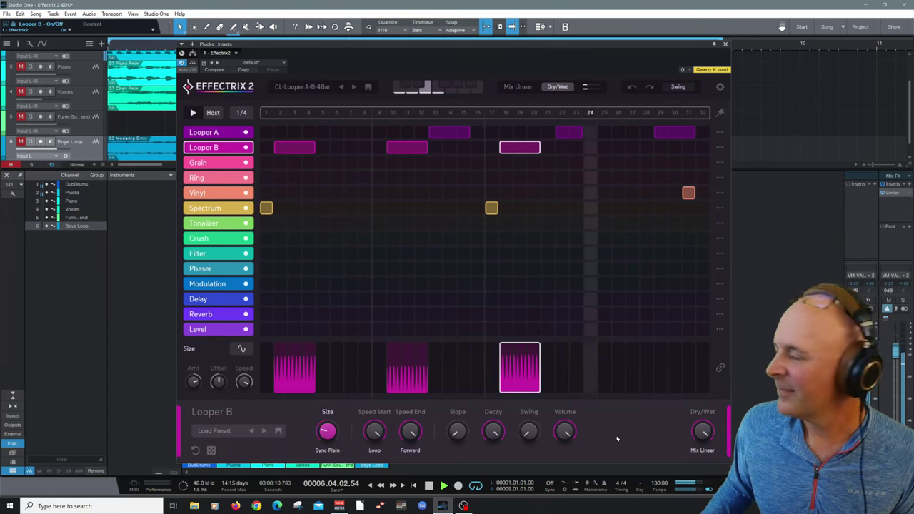
key("space")
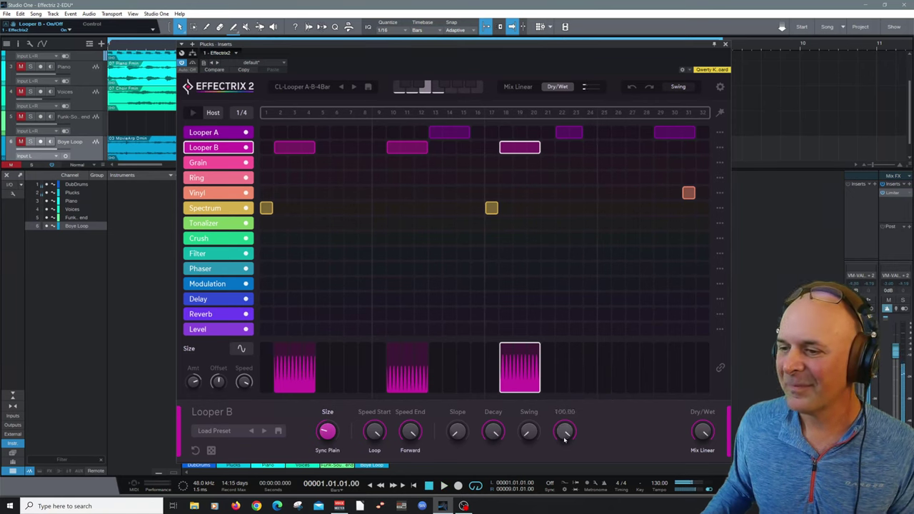
left_click(233, 316)
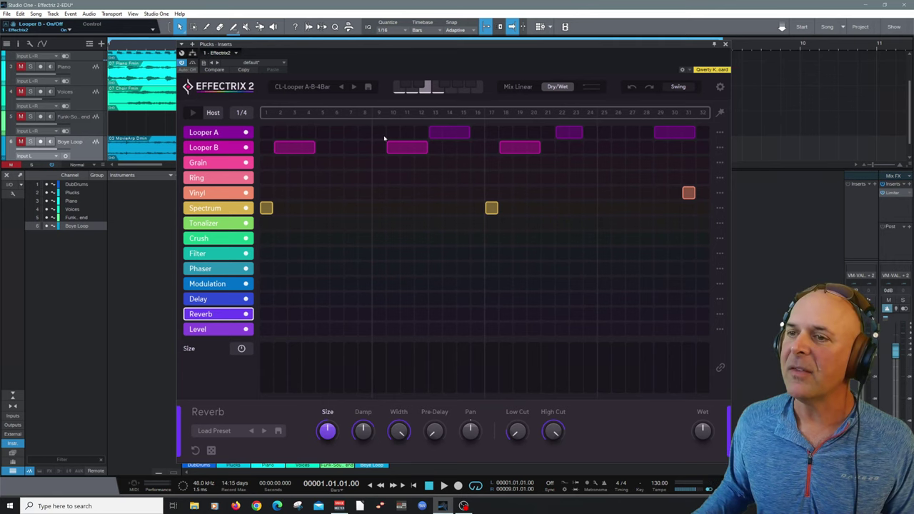
- Step through the preset's stored pattern slots, including an empty one, and return to the first
left_click(397, 89)
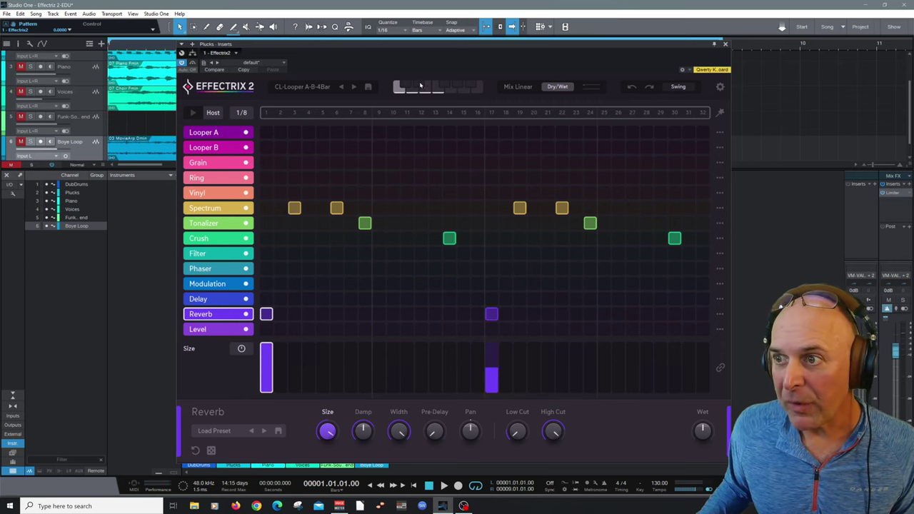
left_click(412, 87)
left_click(416, 91)
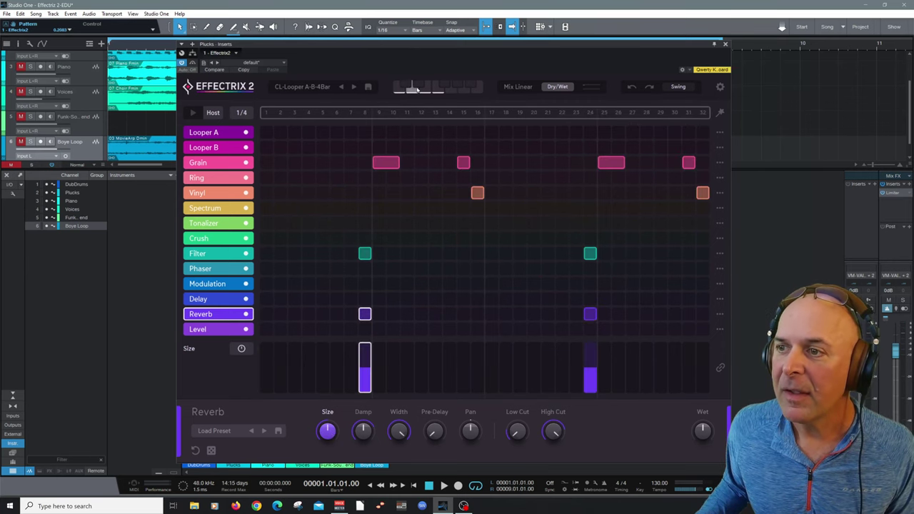
left_click(421, 88)
left_click(425, 88)
left_click(436, 89)
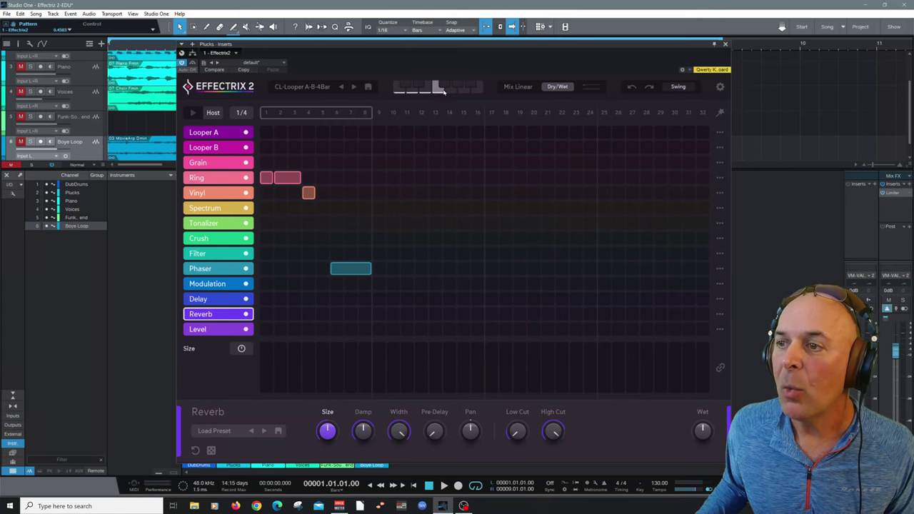
left_click(448, 90)
left_click(399, 90)
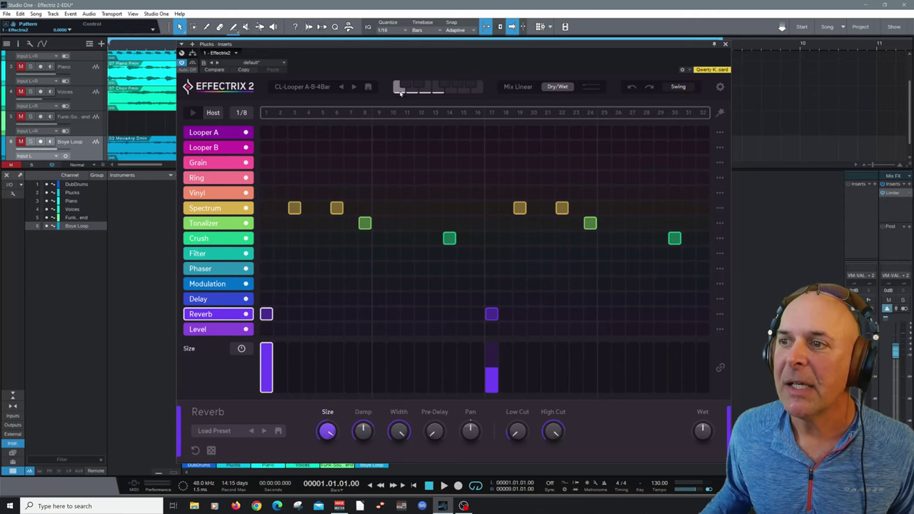
- Compare the Looper A/B, Ring/Vinyl/Phaser and Grain/Vinyl/Filter patterns, returning to Spectrum/Tonalizer/Crush
left_click(425, 89)
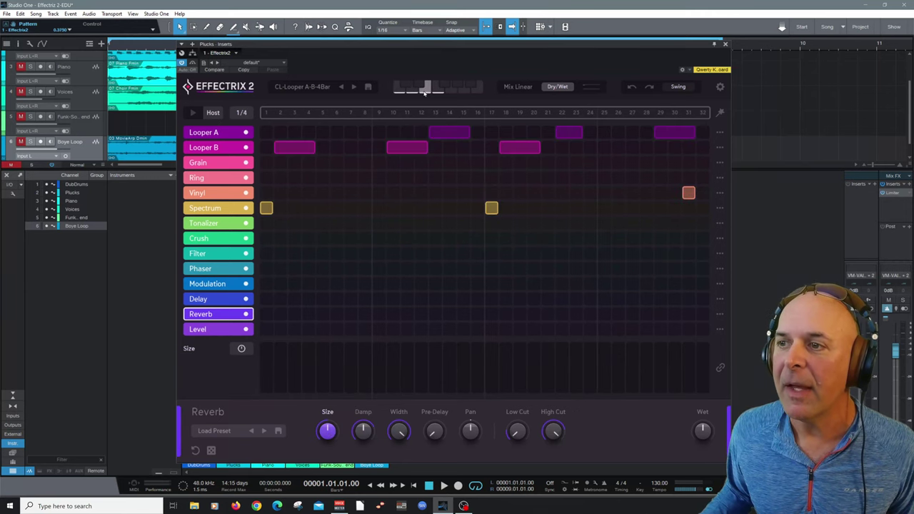
left_click(437, 89)
left_click(451, 89)
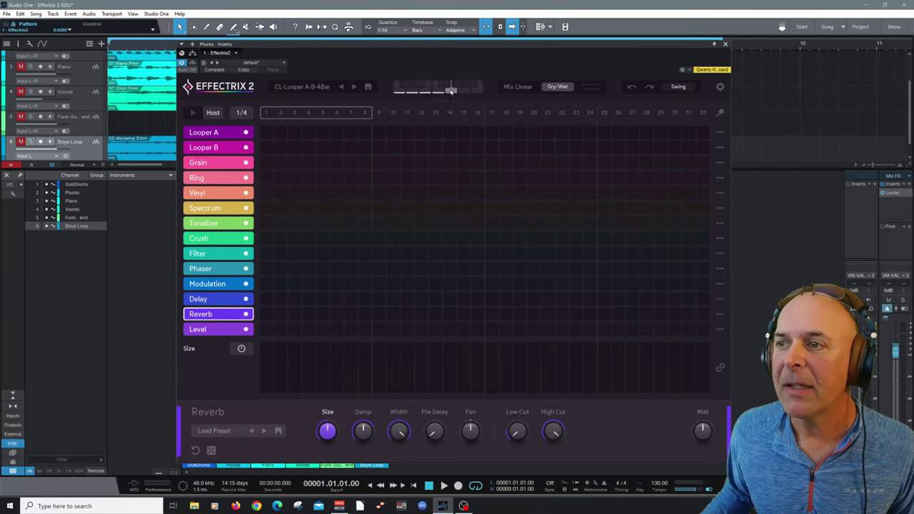
left_click(400, 90)
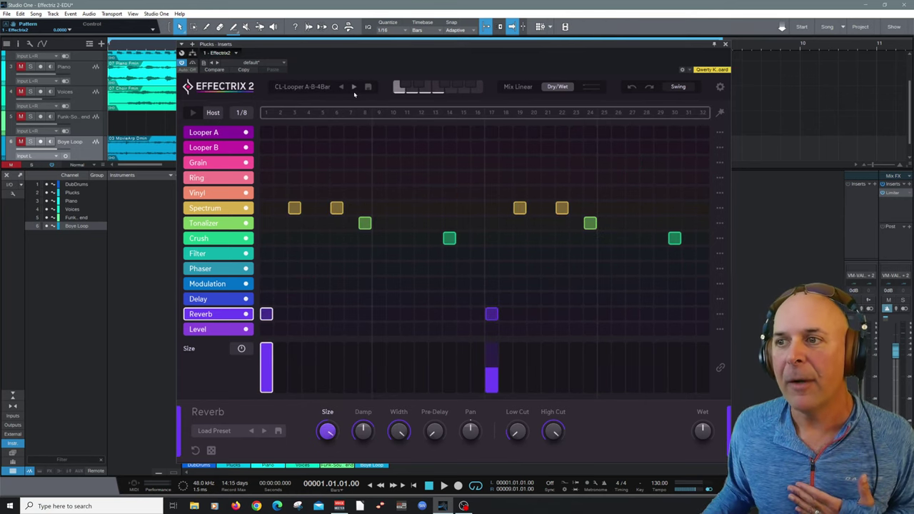
left_click(410, 90)
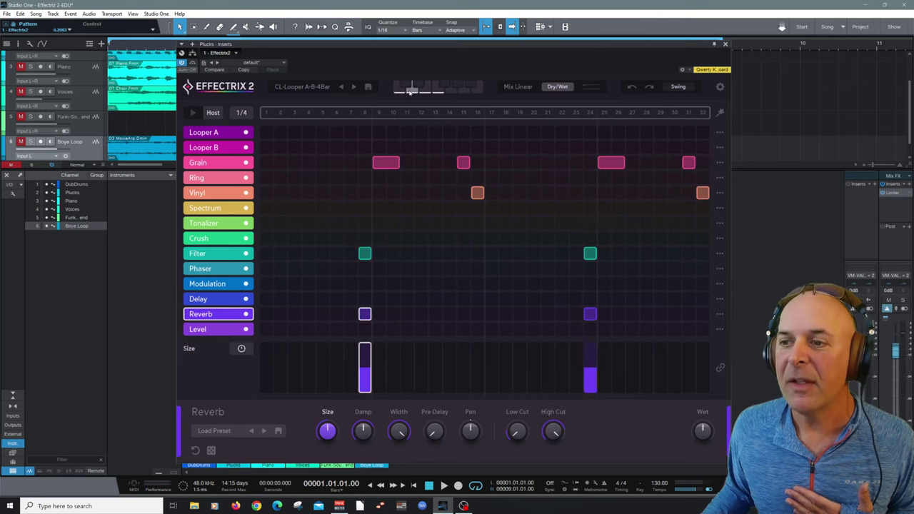
left_click(427, 91)
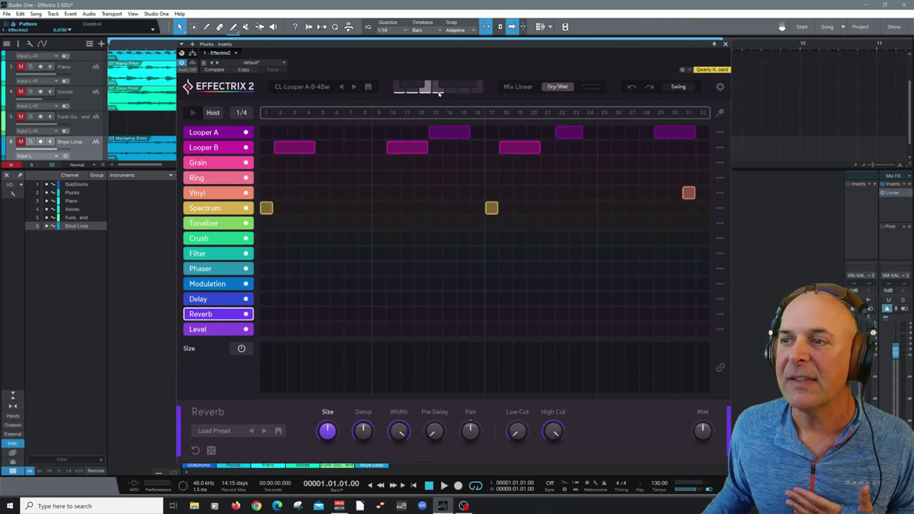
left_click(438, 91)
left_click(397, 90)
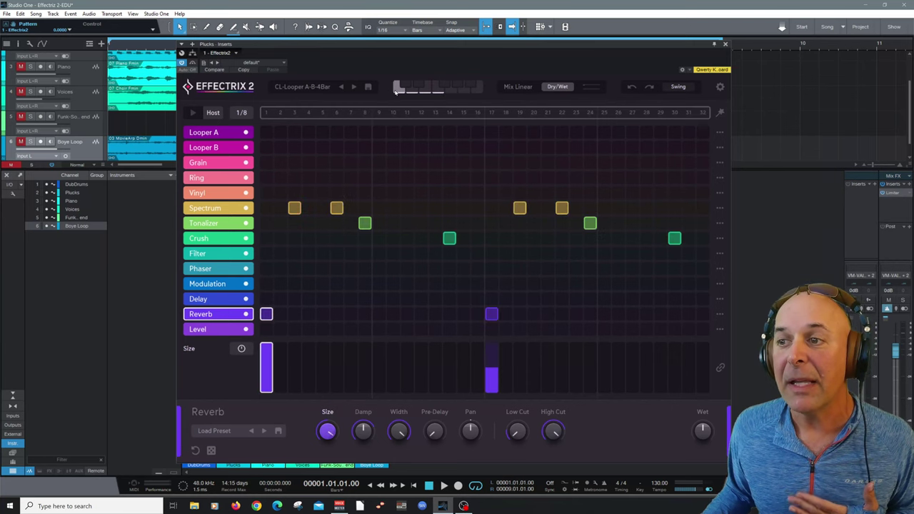
- Switch patterns during playback, stop on the Grain, Vinyl, Filter and Reverb pattern, and open the preset browser
key("space")
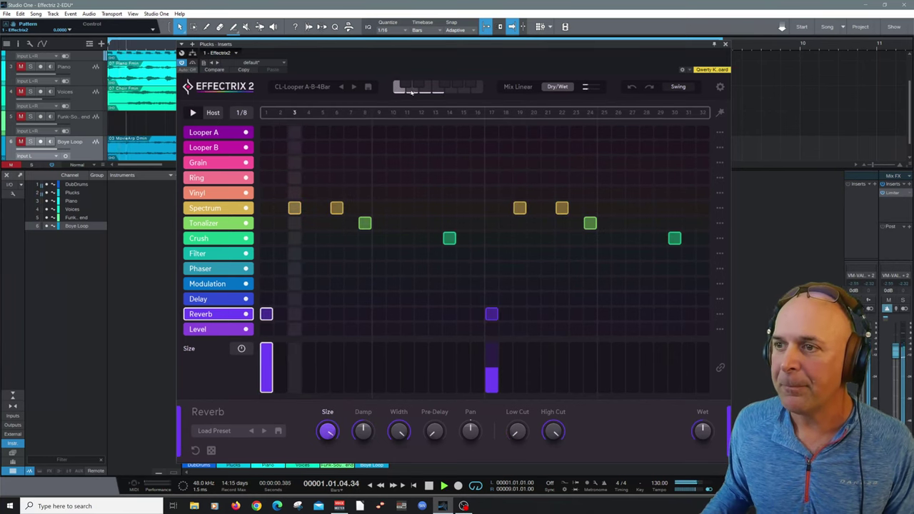
left_click(412, 91)
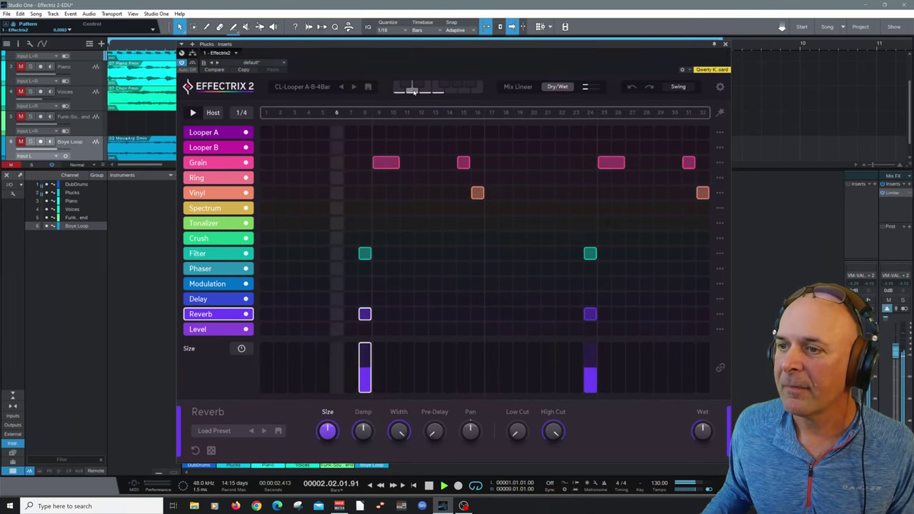
left_click(425, 91)
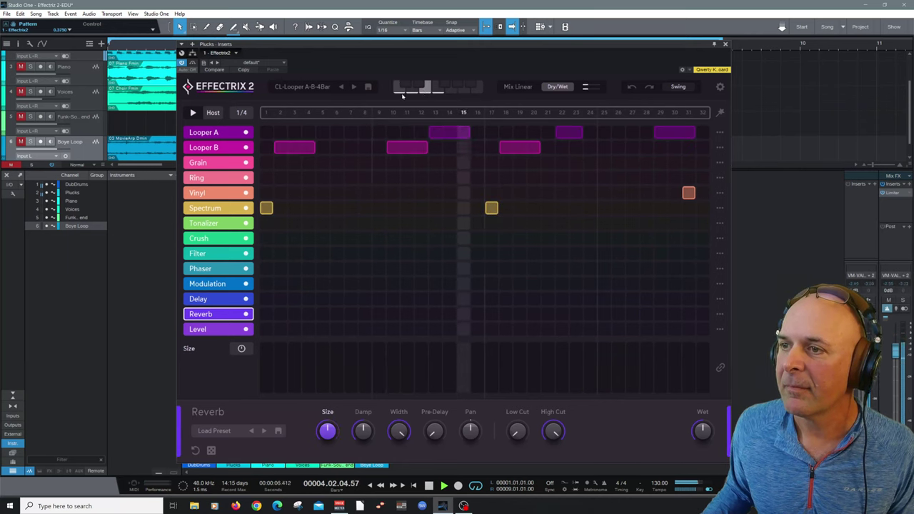
left_click(399, 91)
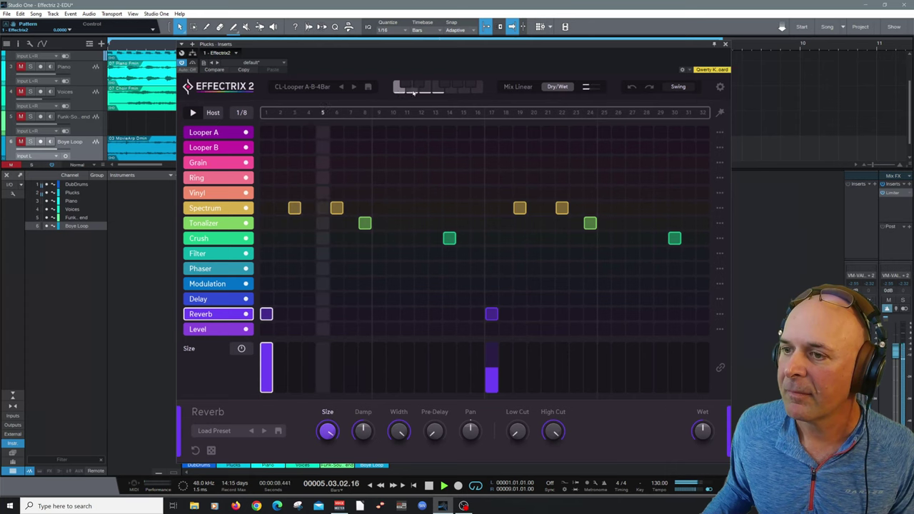
left_click(434, 91)
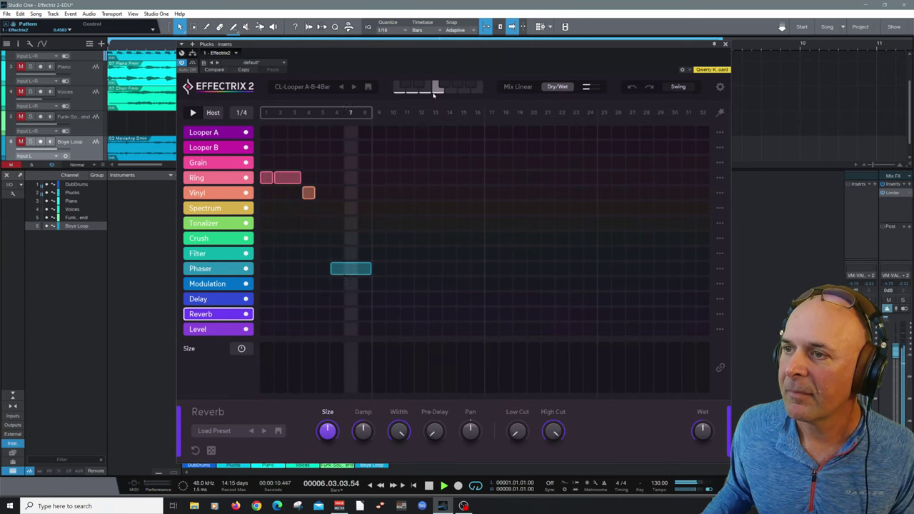
left_click(427, 91)
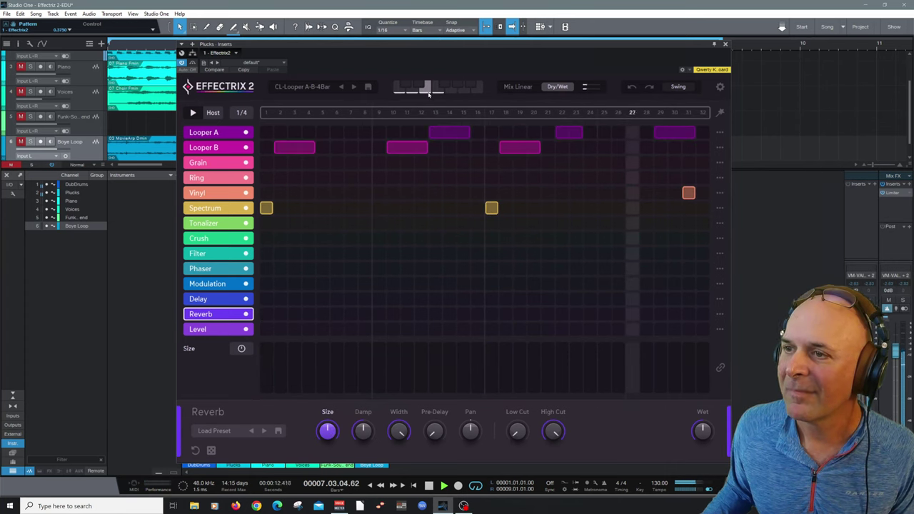
left_click(414, 91)
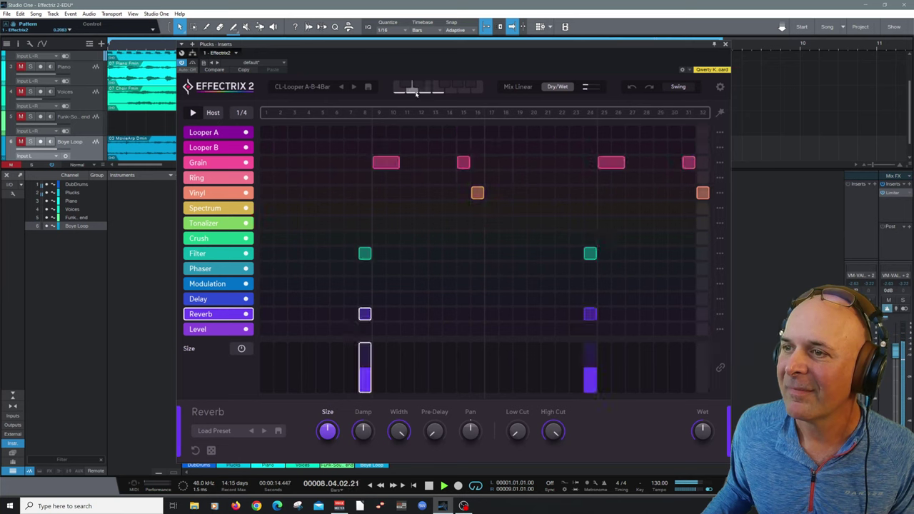
key("space")
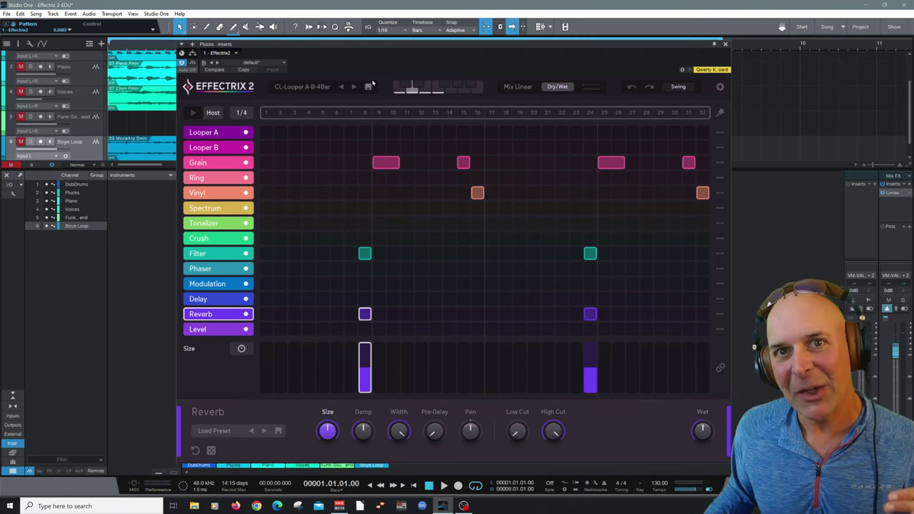
left_click(317, 87)
scroll(368, 228, "down", 3)
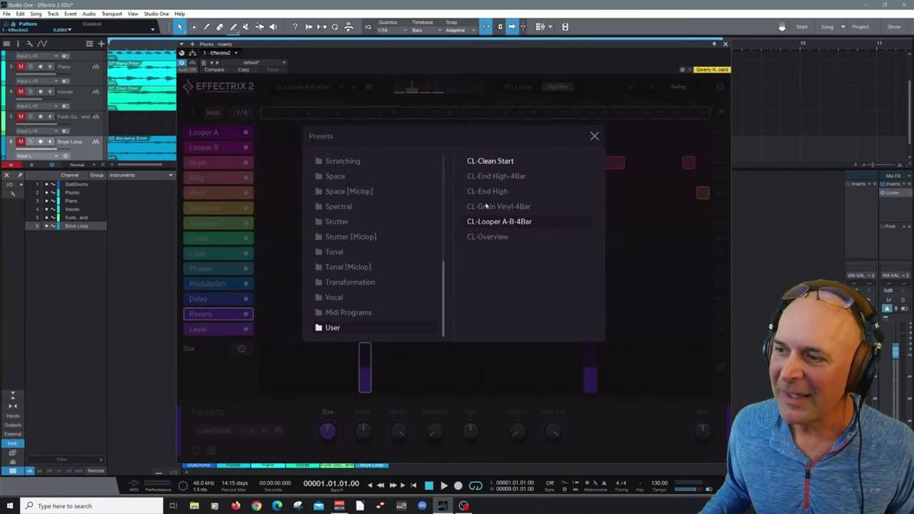
left_click(595, 135)
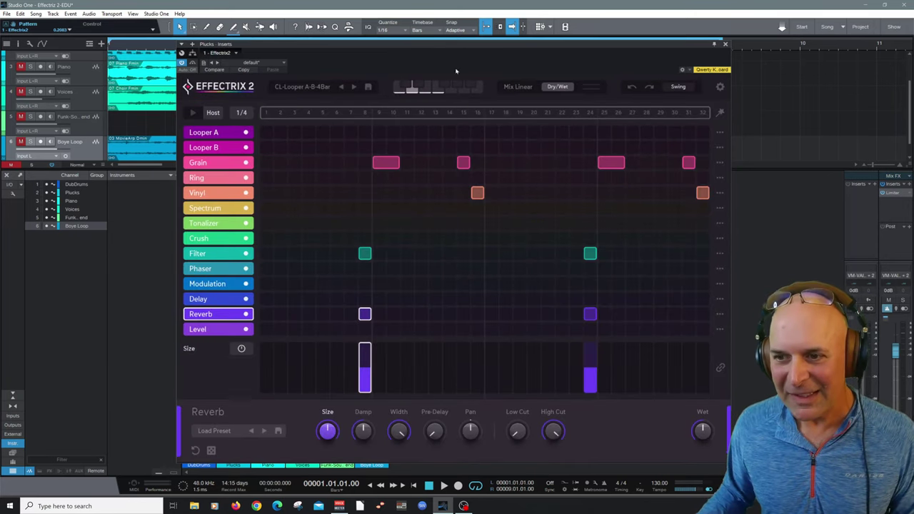
- Add a Reverb step on step 1, then review the Ring, Grain, Looper and Reverb settings
left_click(270, 314)
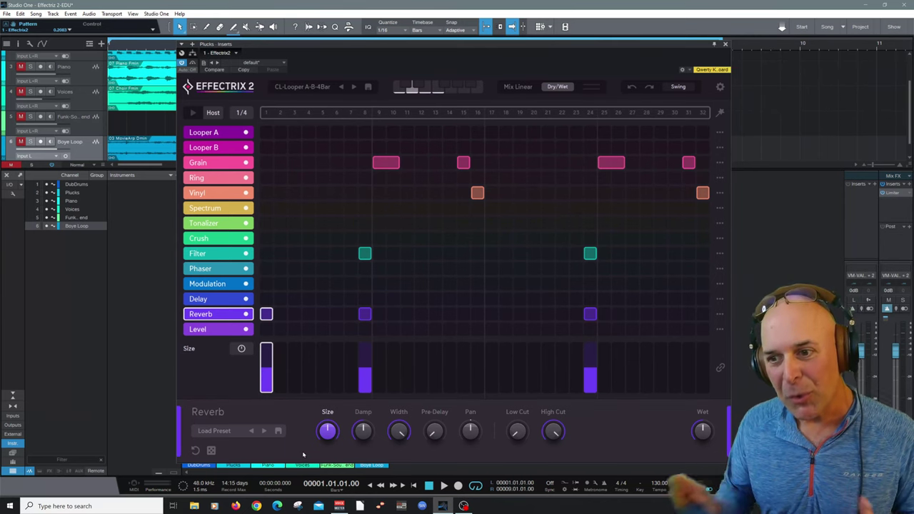
left_click(211, 179)
left_click(213, 164)
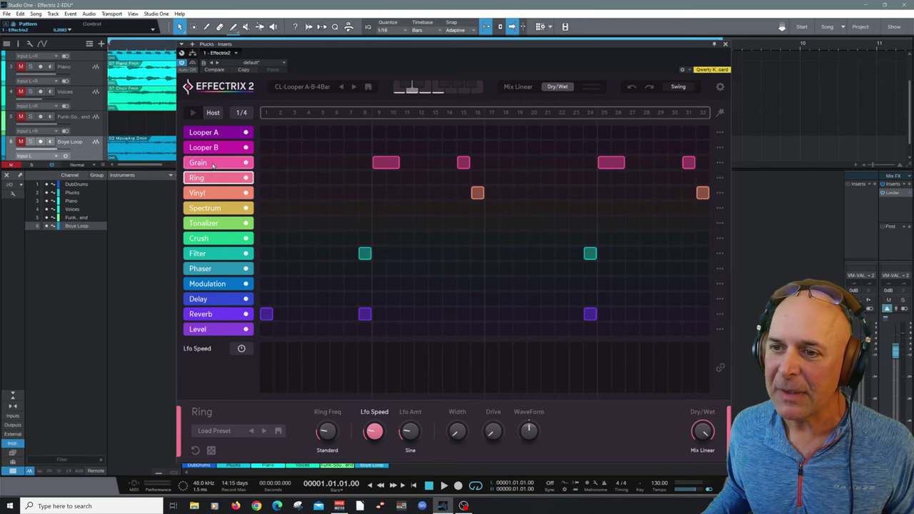
left_click(214, 147)
left_click(218, 133)
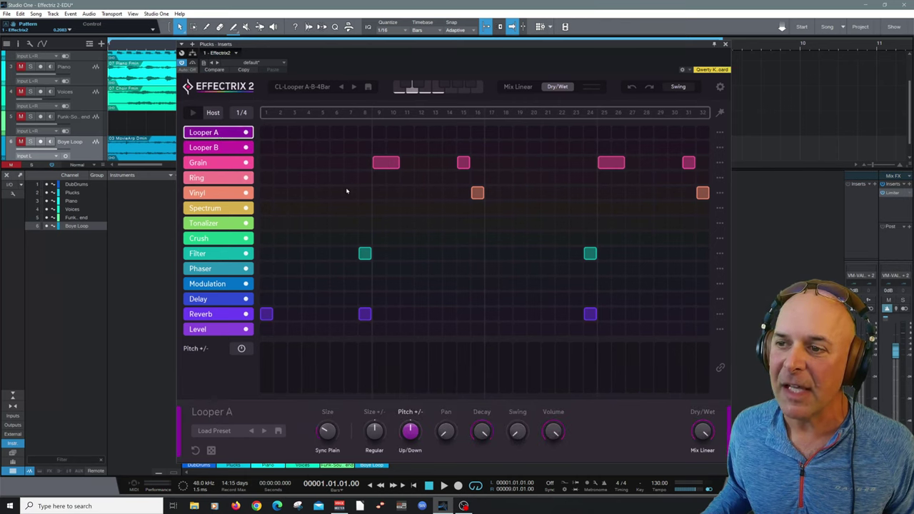
left_click(387, 164)
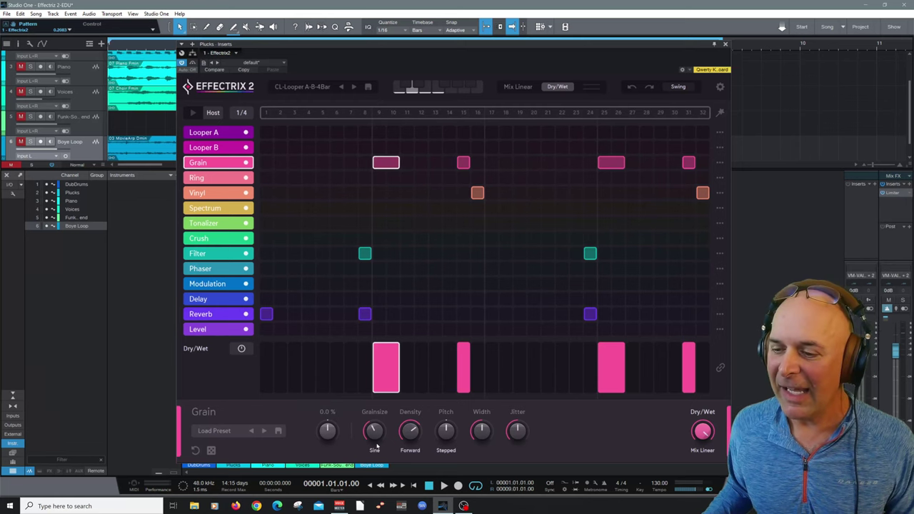
left_click(266, 314)
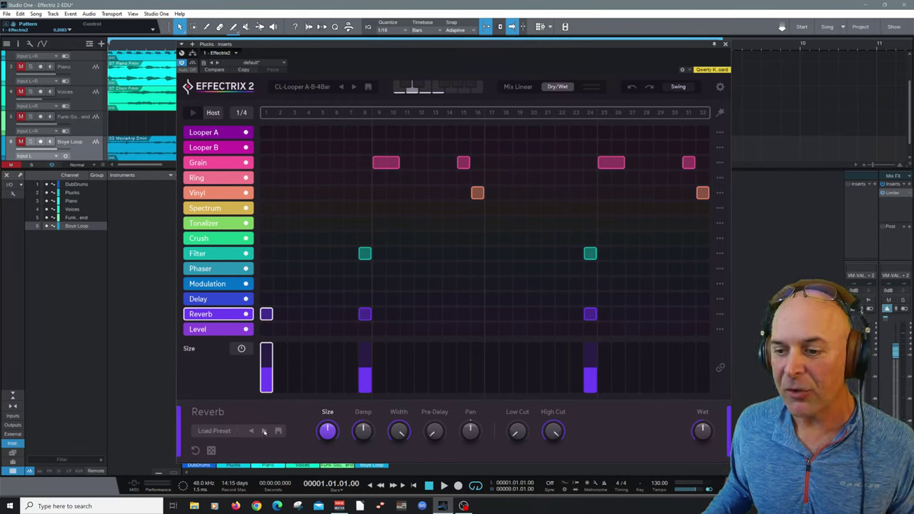
- Move the Reverb preset through Adaptive to Dynamic and listen to it
left_click(263, 431)
left_click(263, 431)
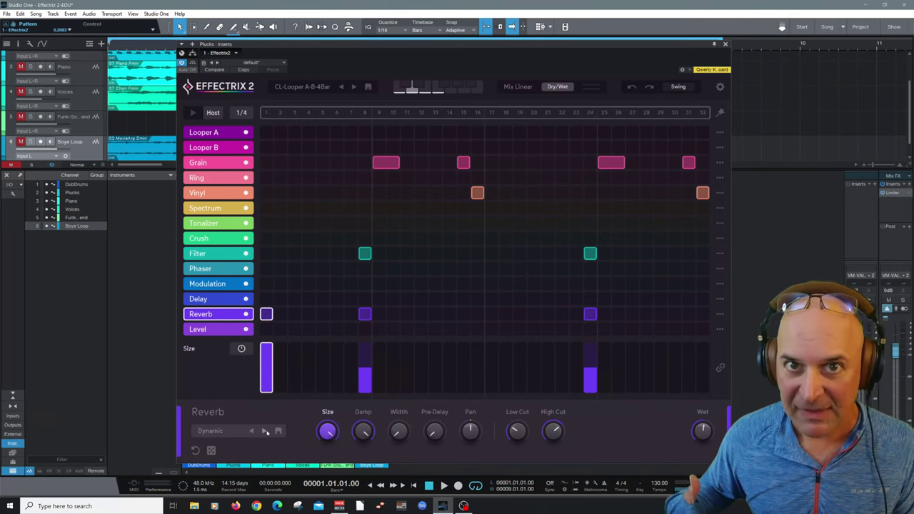
key("space")
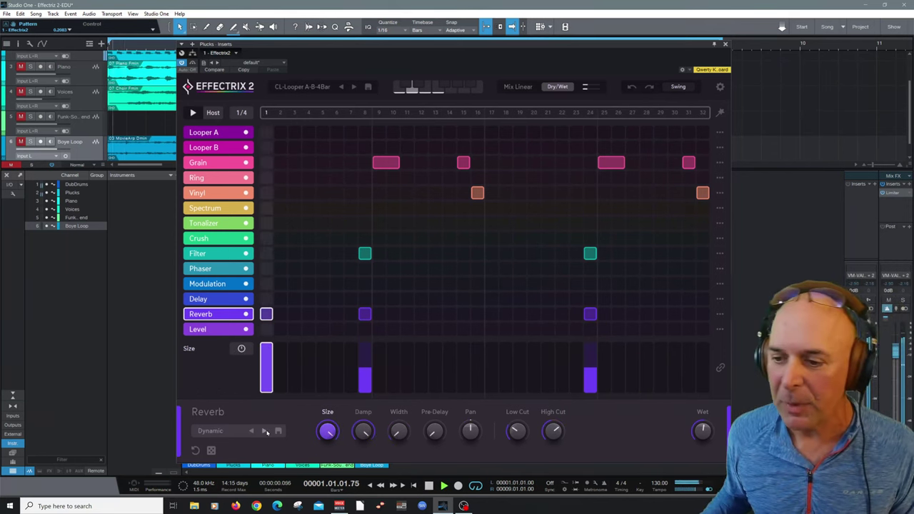
key("space")
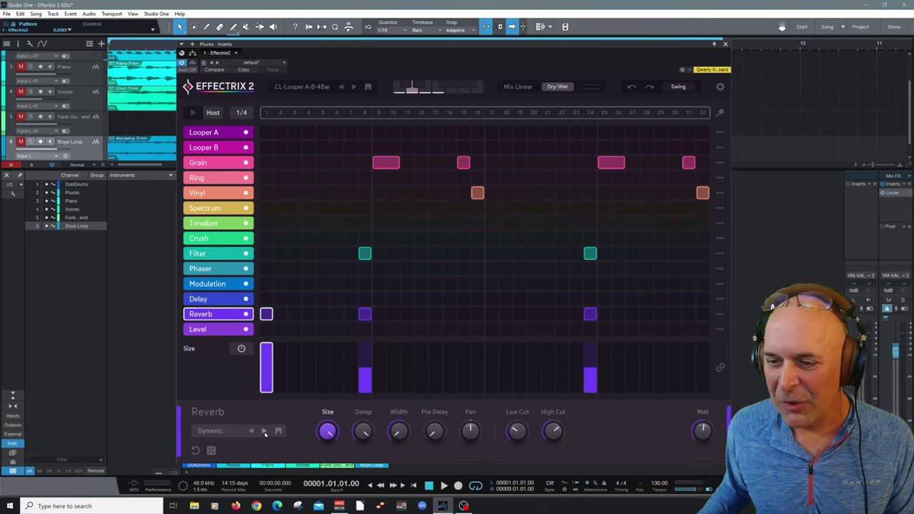
- Switch the Reverb to the Gentle Verb preset and play the pattern with it
left_click(263, 431)
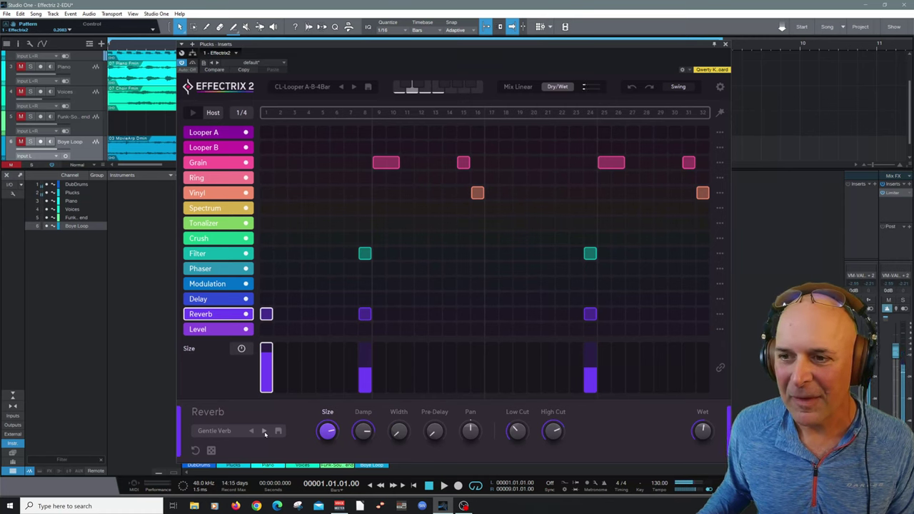
key("space")
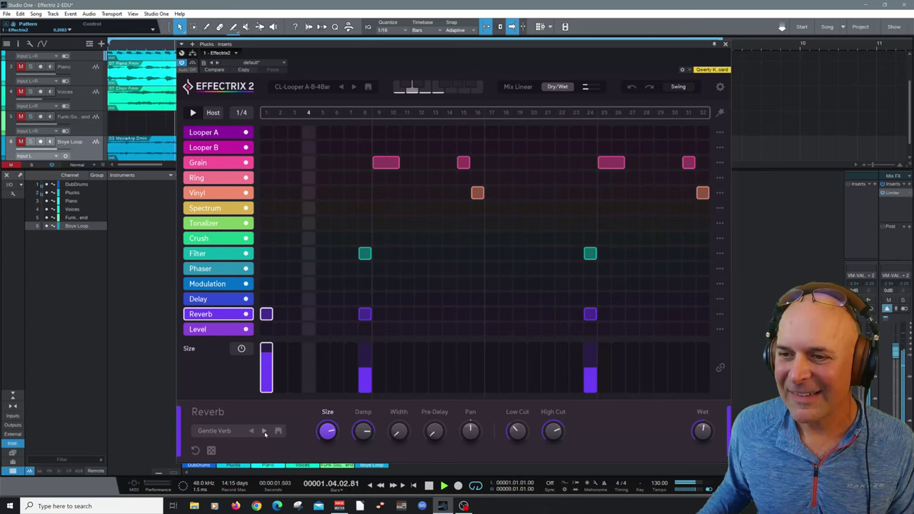
key("space")
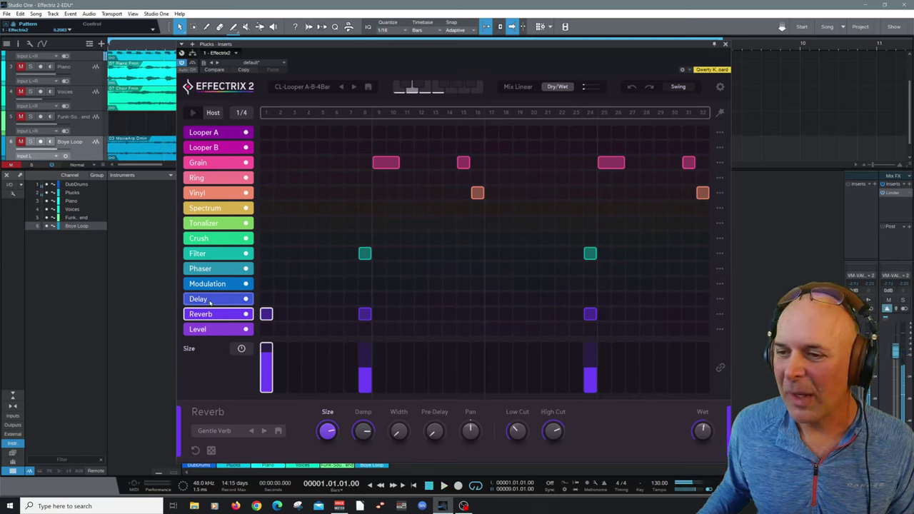
left_click(210, 302)
- Draw a Delay block over steps 2–6, lower Delay Right, and load the Bright Delay preset
left_click_drag(281, 300, 343, 299)
left_click_drag(316, 370, 314, 364)
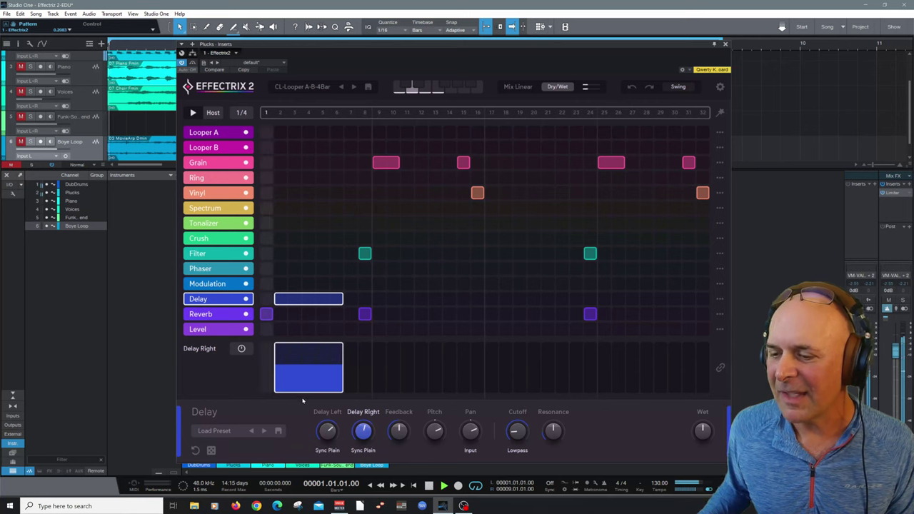
key("space")
mouse_move(327, 446)
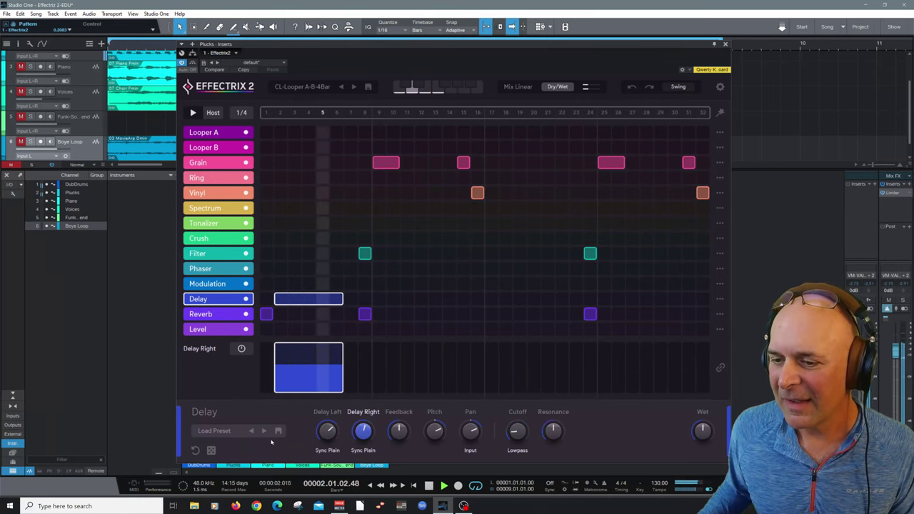
left_click(264, 430)
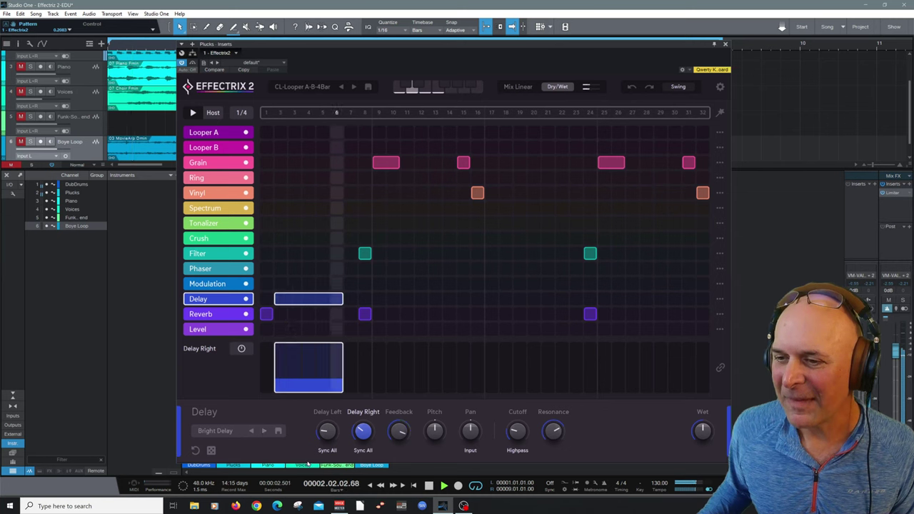
key("space")
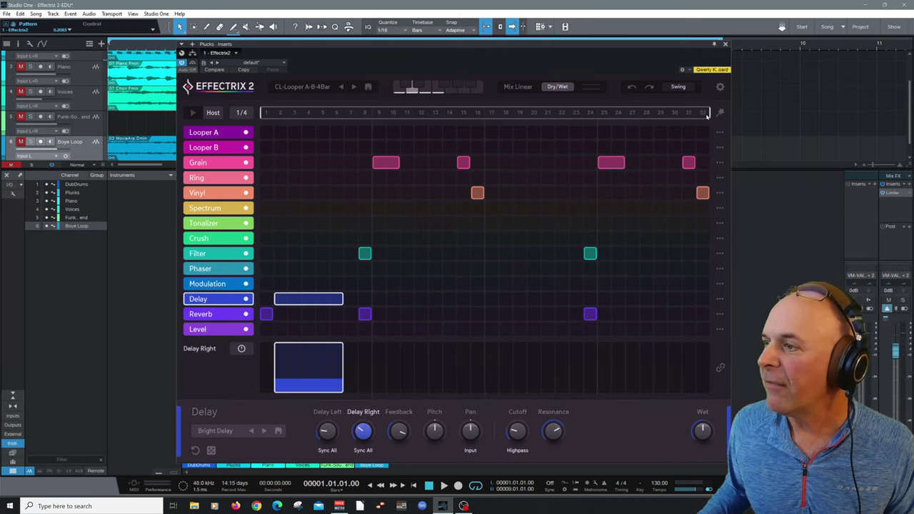
- Shorten the loop to the first 8 steps and play it back
left_click_drag(708, 112, 367, 114)
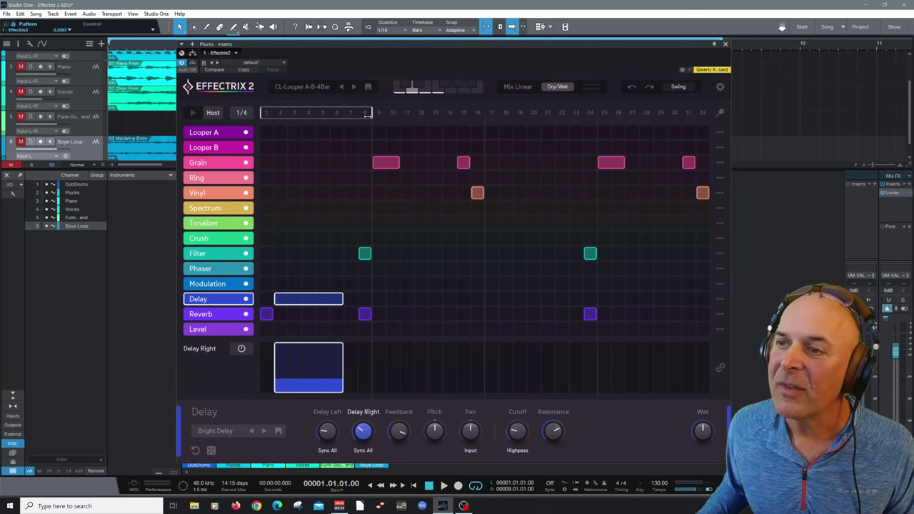
key("space")
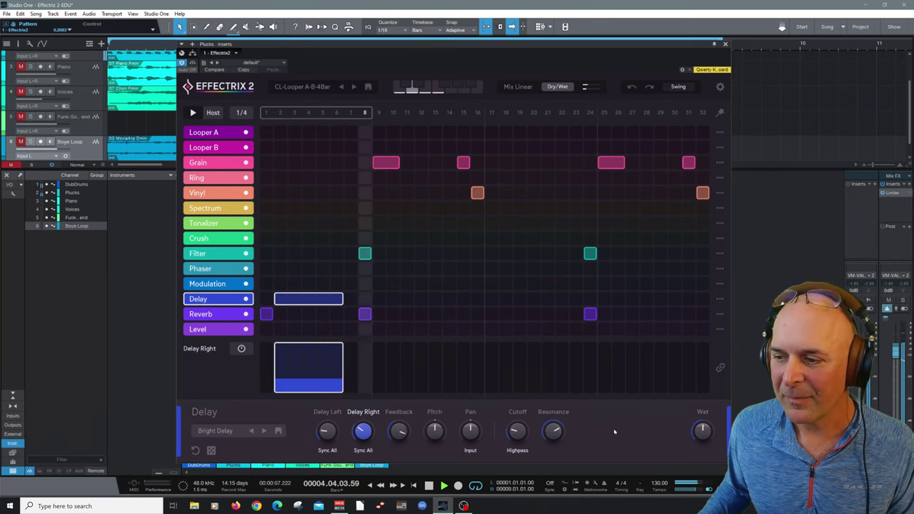
key("space")
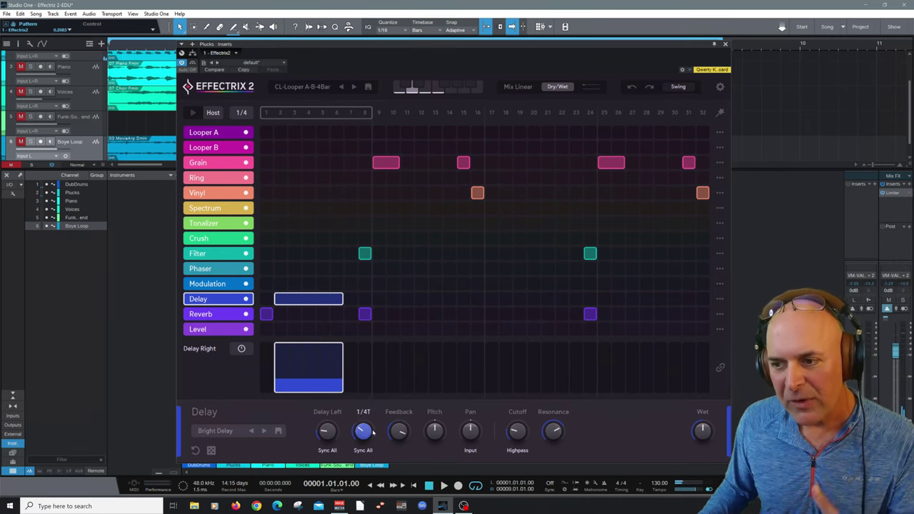
left_click(363, 450)
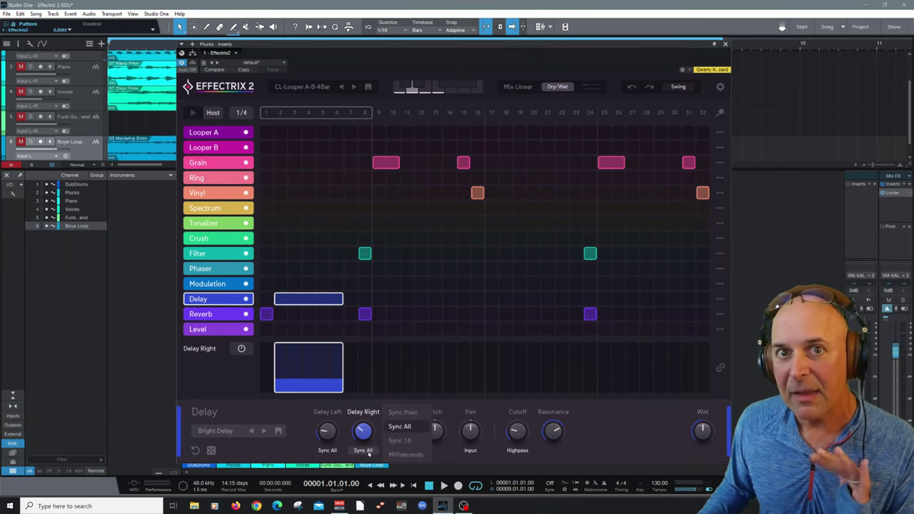
left_click(369, 453)
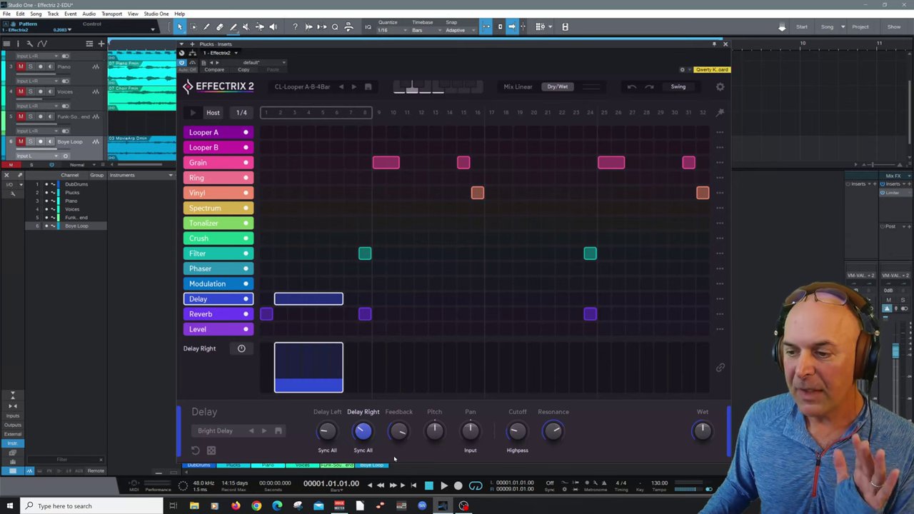
left_click(369, 453)
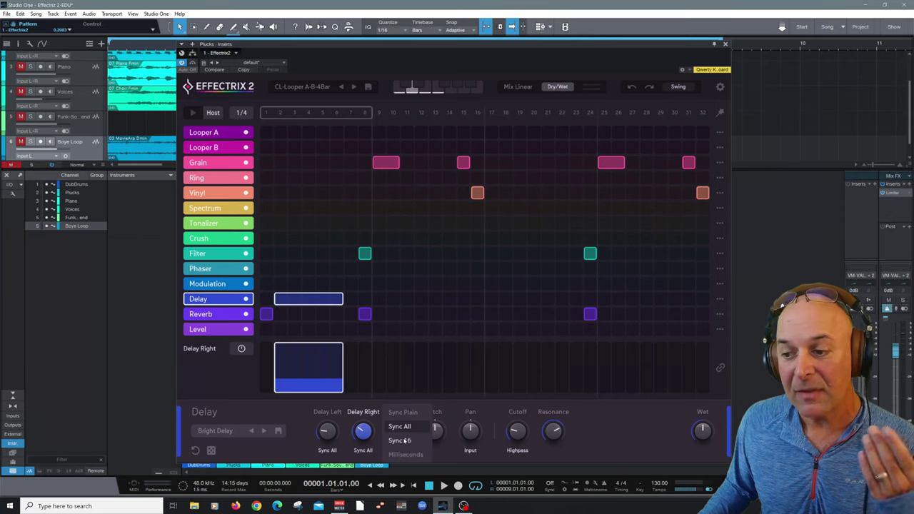
left_click(611, 445)
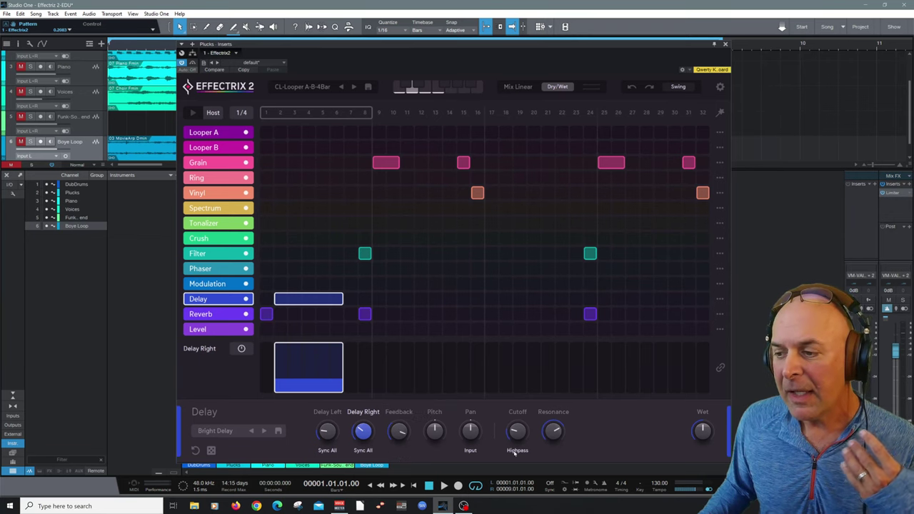
left_click(517, 450)
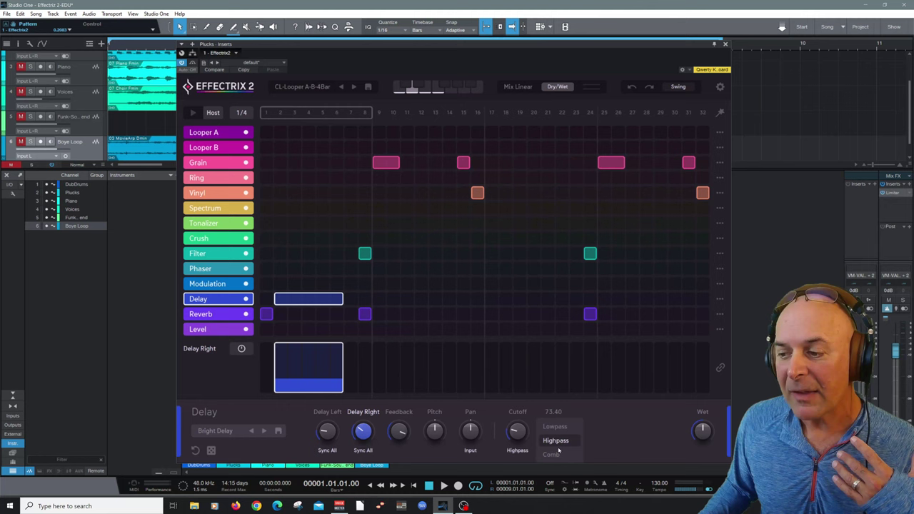
left_click(555, 441)
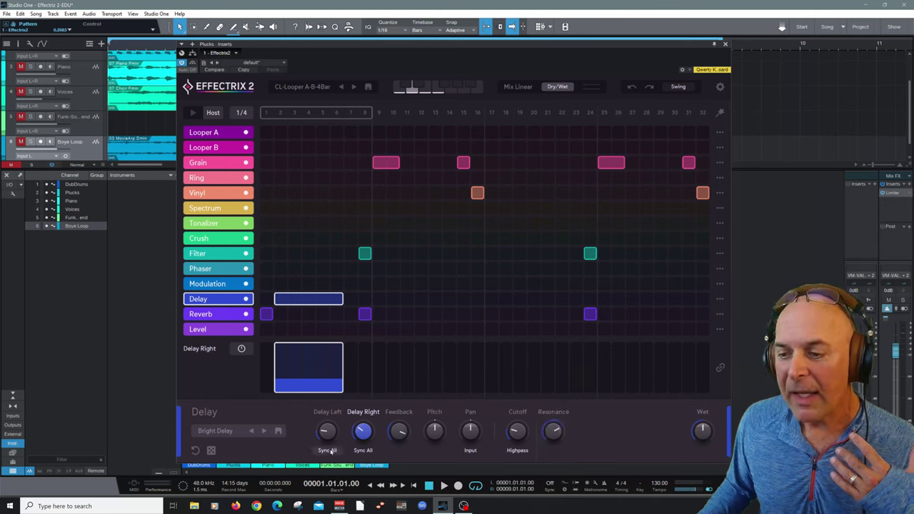
left_click(363, 450)
left_click(498, 447)
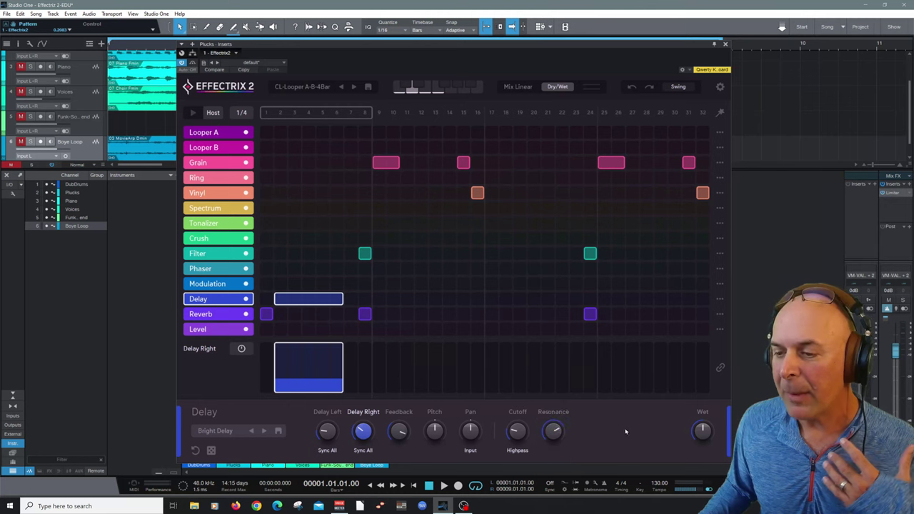
- Show the Modulation settings and check the Normal/Inverse and Flanger/Chorus options without changing them
left_click(213, 285)
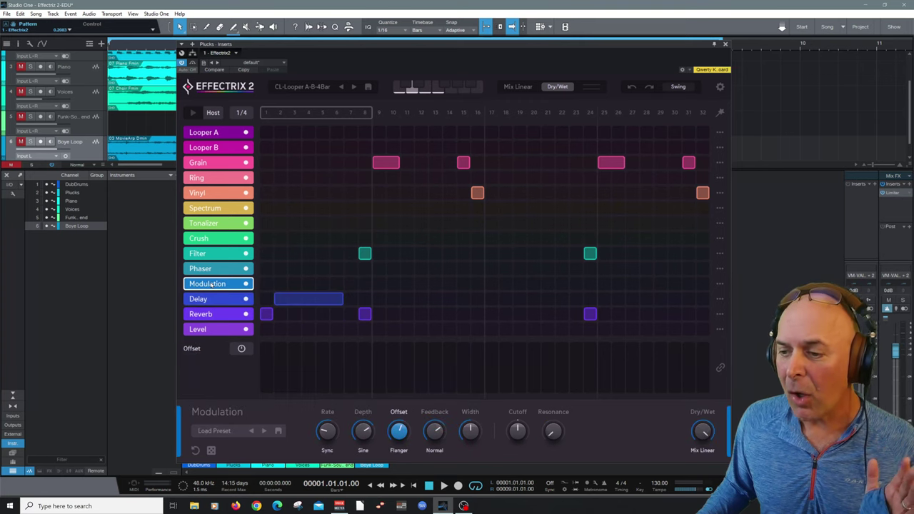
left_click(434, 450)
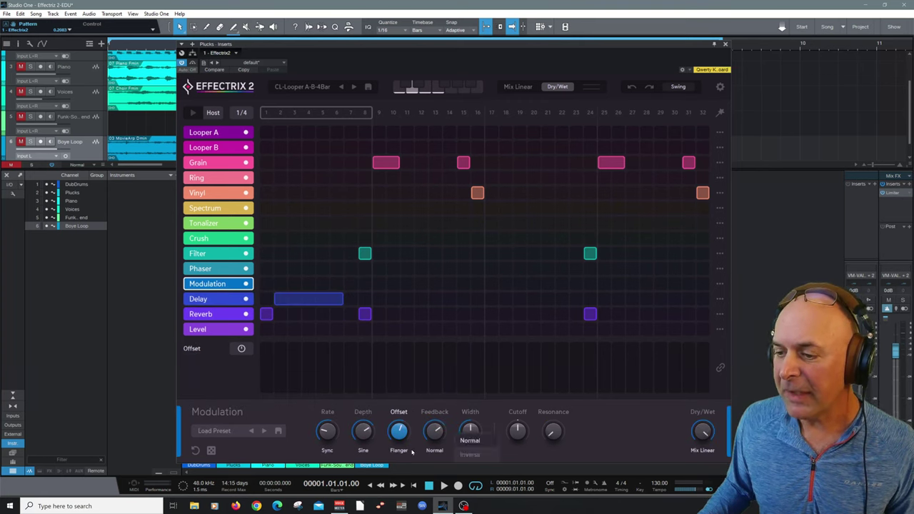
left_click(399, 450)
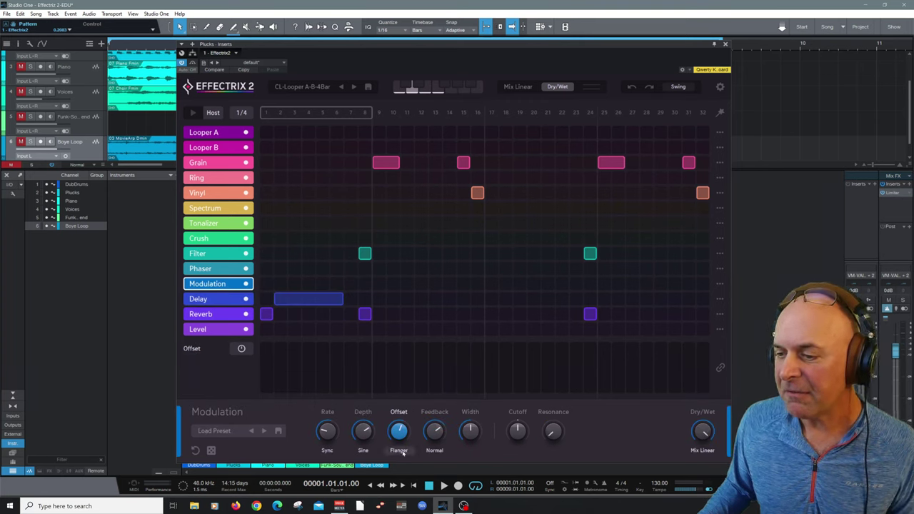
left_click(399, 451)
left_click(362, 450)
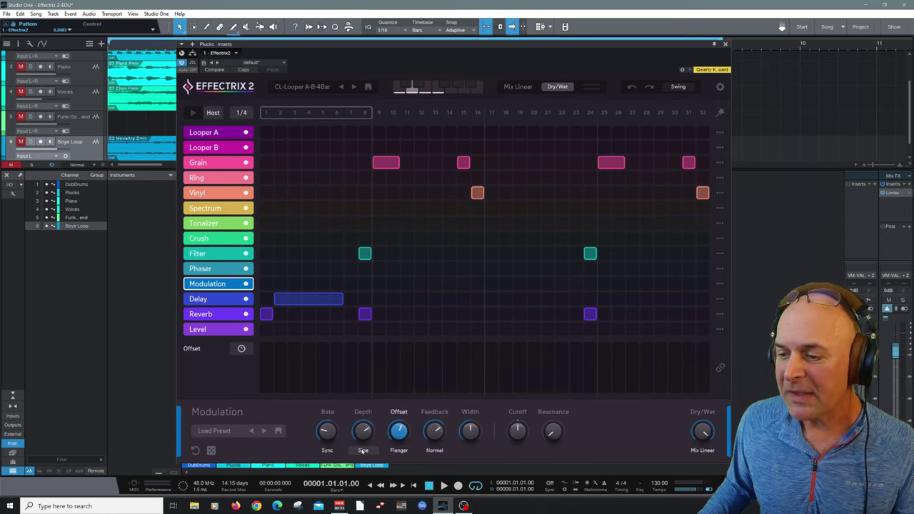
left_click(363, 451)
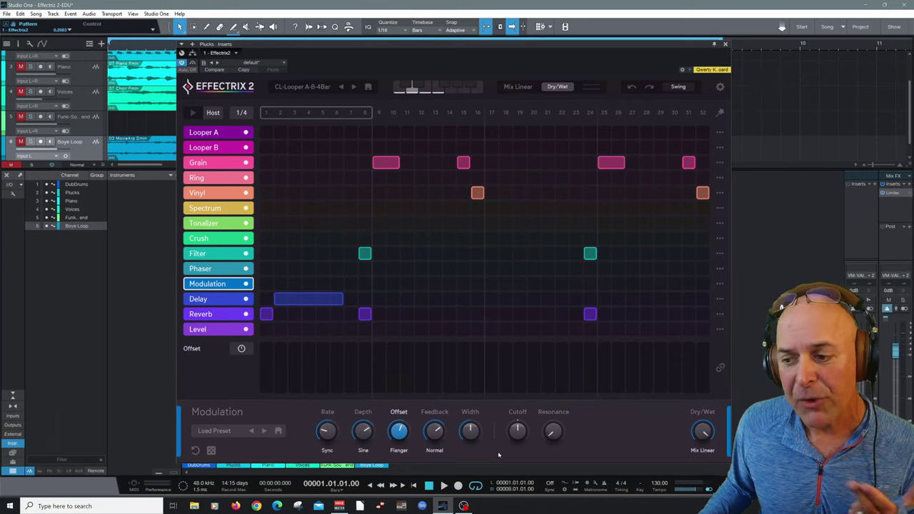
left_click(435, 450)
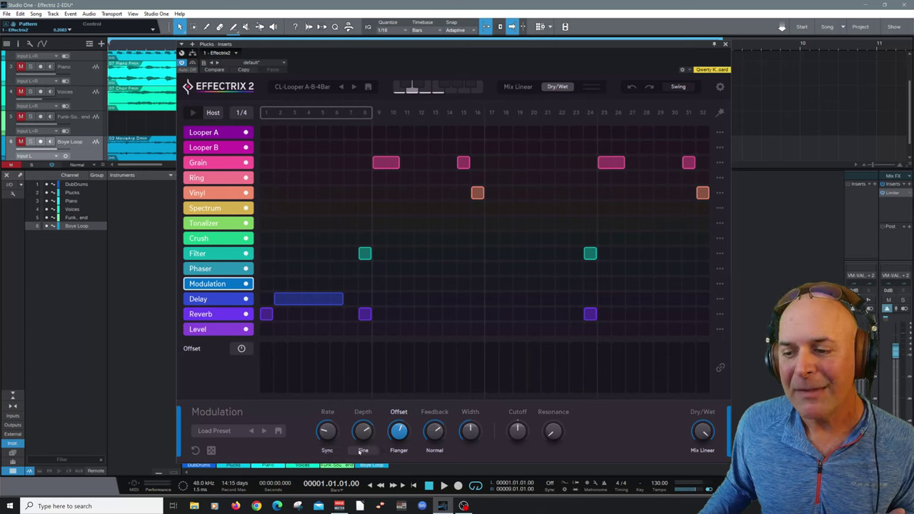
- Keep the Depth waveform on Sine and play the Plucks pattern from the start
left_click(362, 450)
left_click(360, 451)
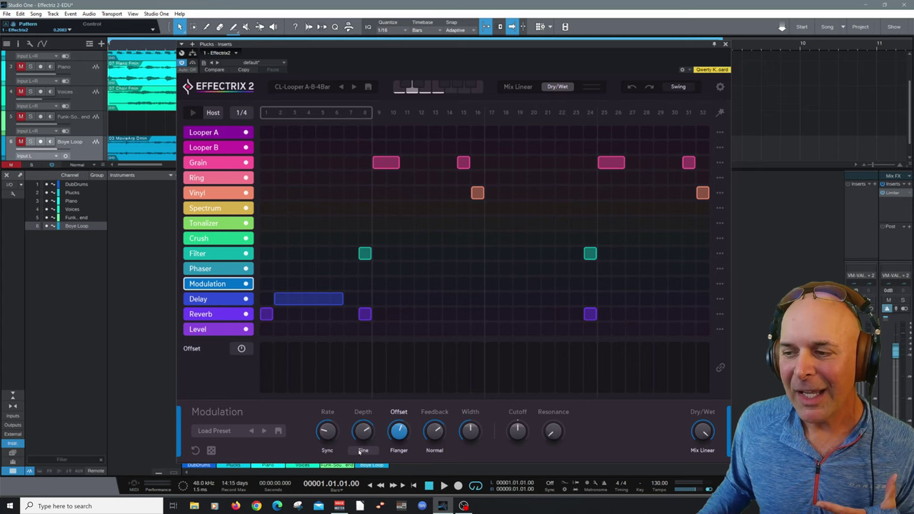
key("space")
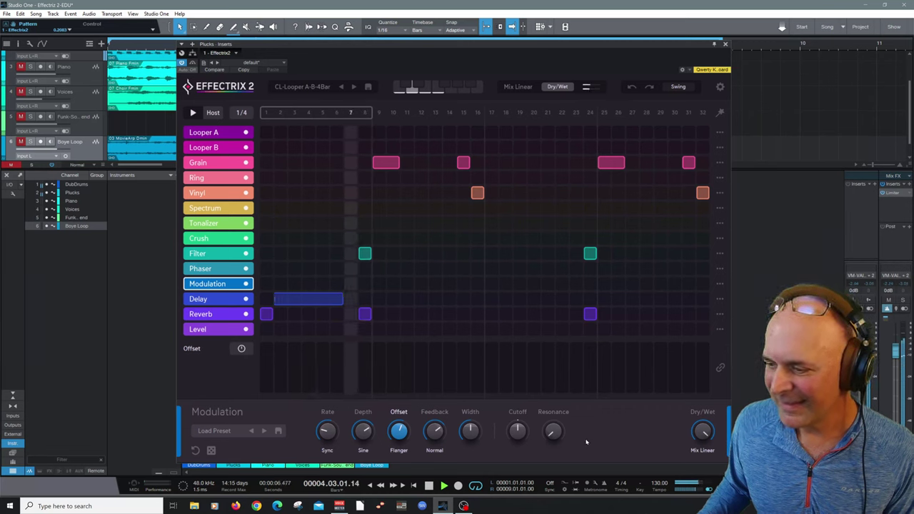
key("space")
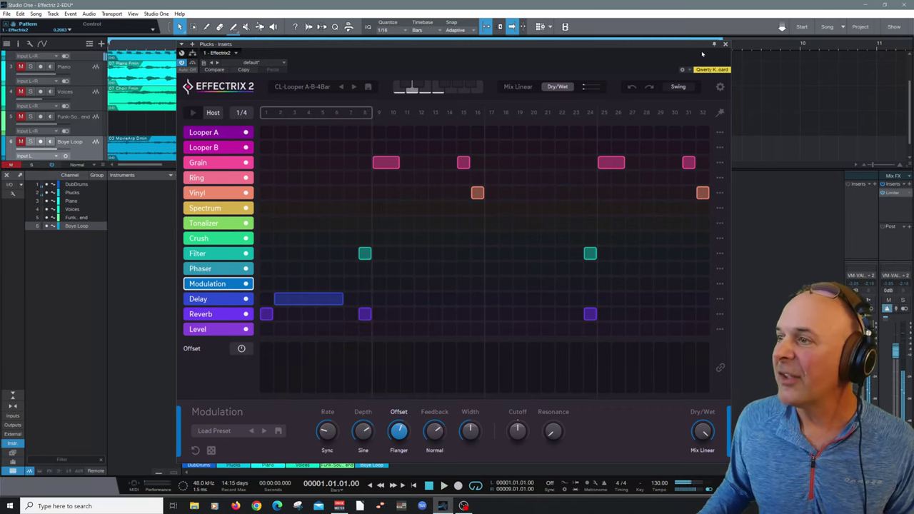
- Close Effectrix 2, mute Plucks, solo and preview Piano, then open Piano's Effectrix 2 insert
left_click(725, 44)
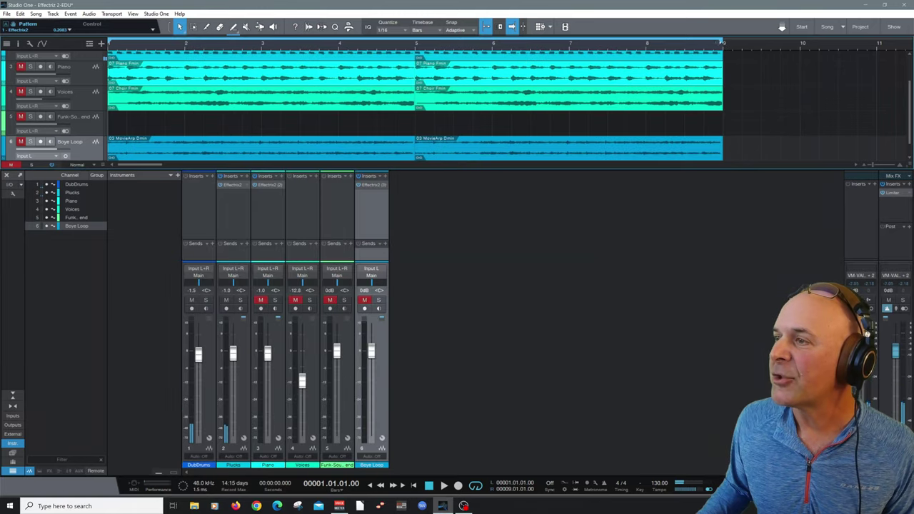
left_click(226, 300)
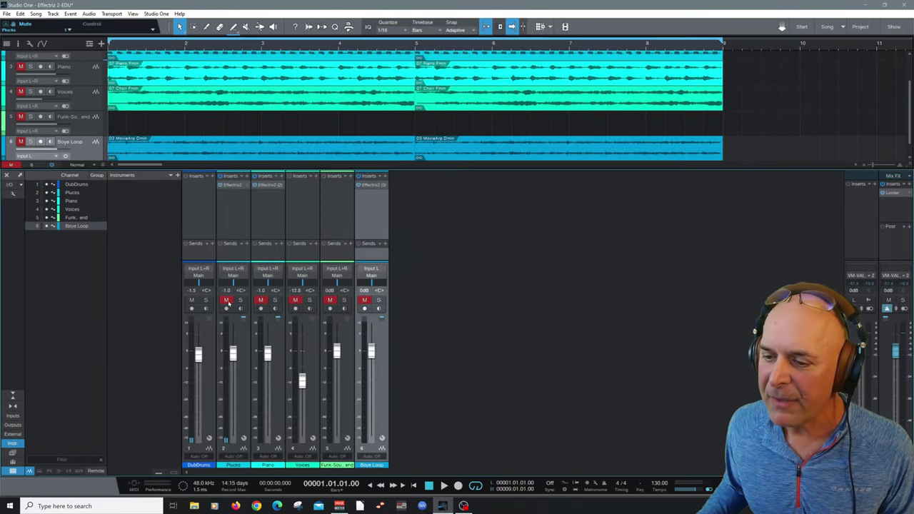
left_click(274, 300)
key("space")
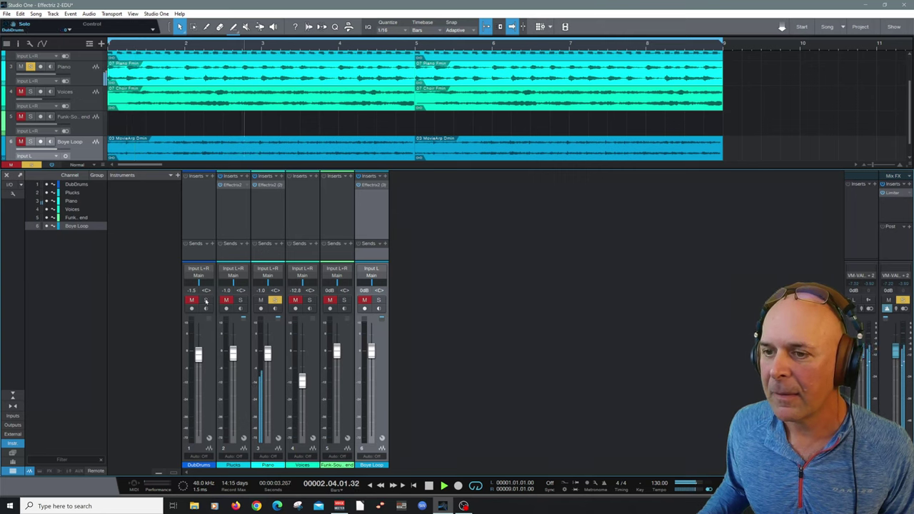
key("space")
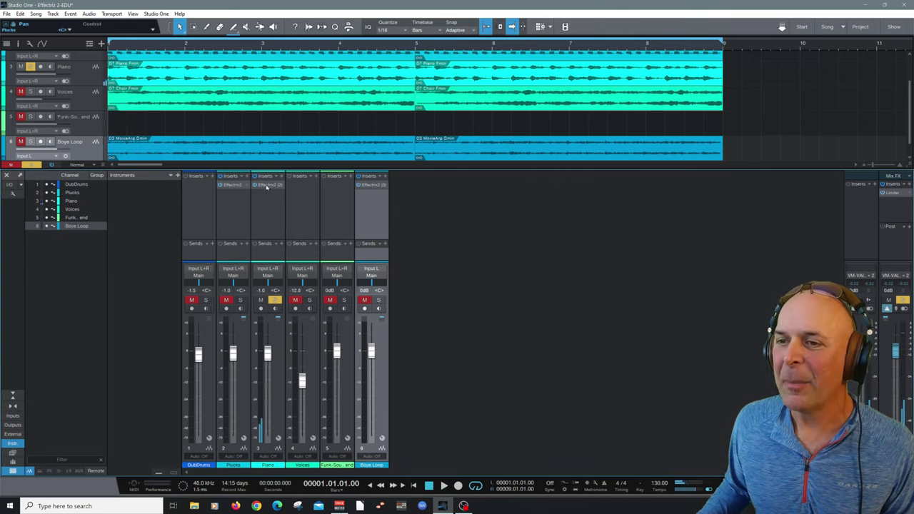
left_click(266, 186)
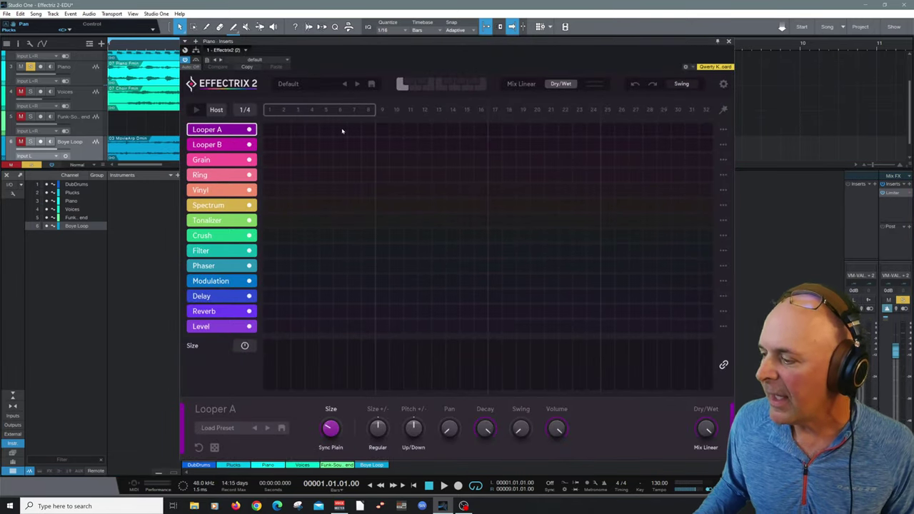
- Load the Acid line preset from the Filter [Miclop] folder and listen to it
left_click(311, 87)
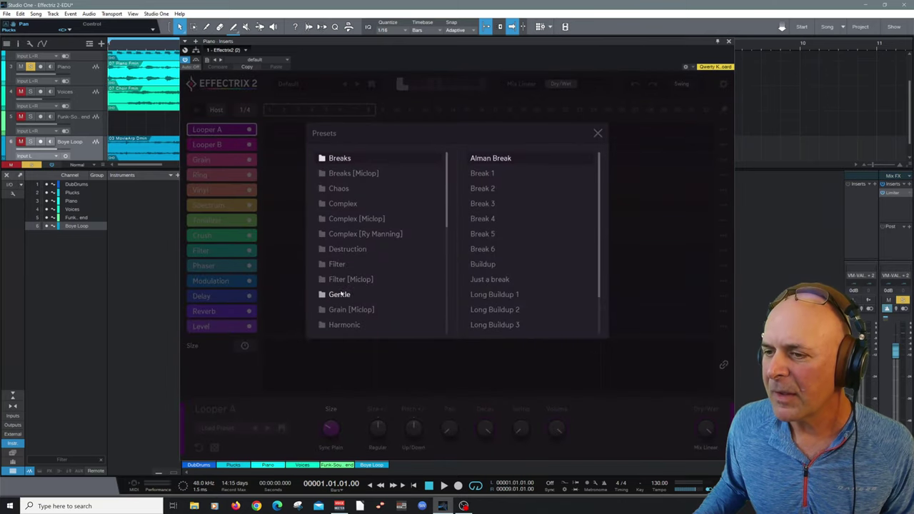
left_click(346, 282)
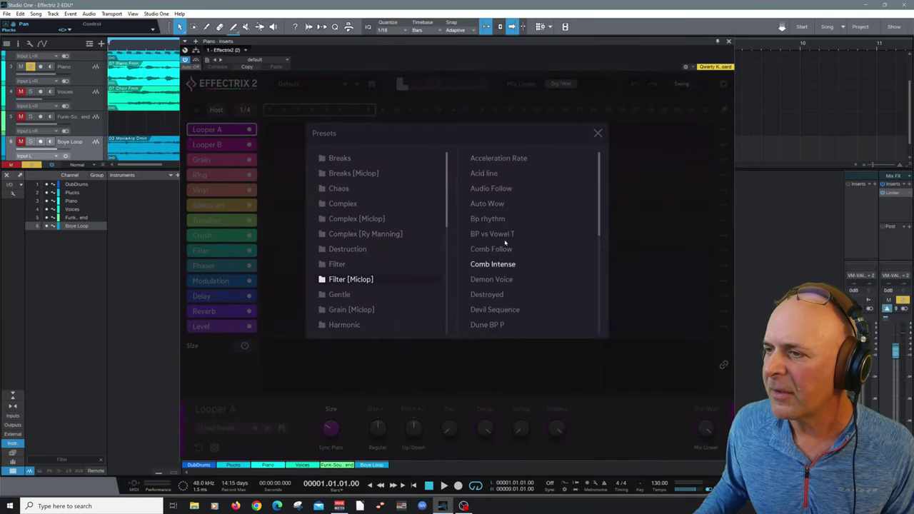
left_click(485, 173)
key("space")
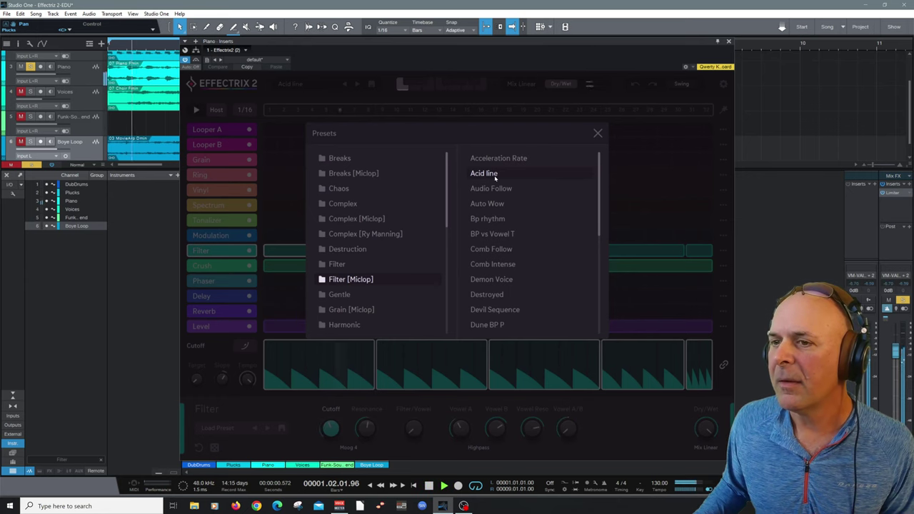
key("space")
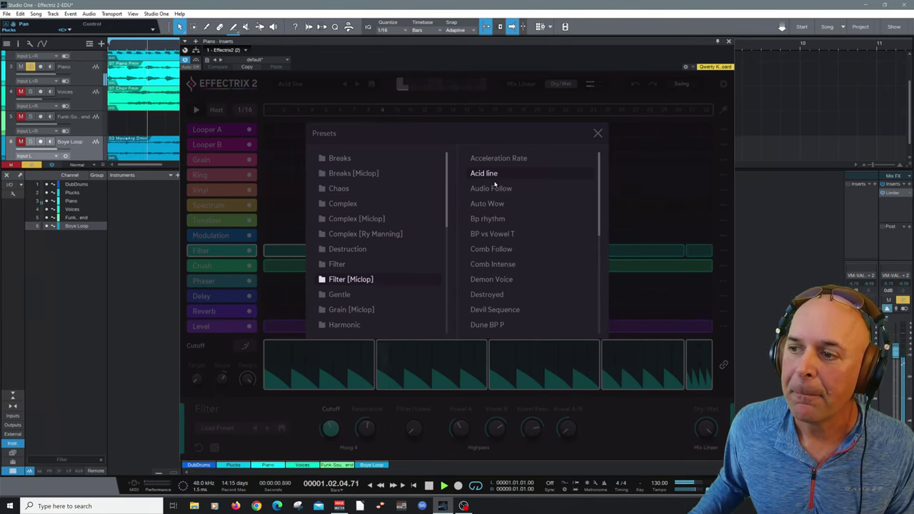
- Audition Audio Follow, Auto Wow, Bp rhythm, Comb Intense and Destroyed, then show the Complex folder
left_click(490, 189)
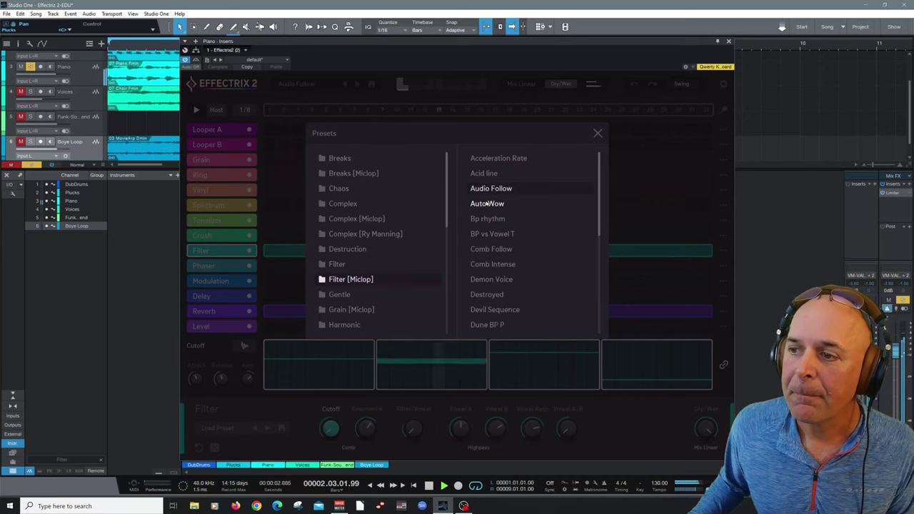
left_click(487, 204)
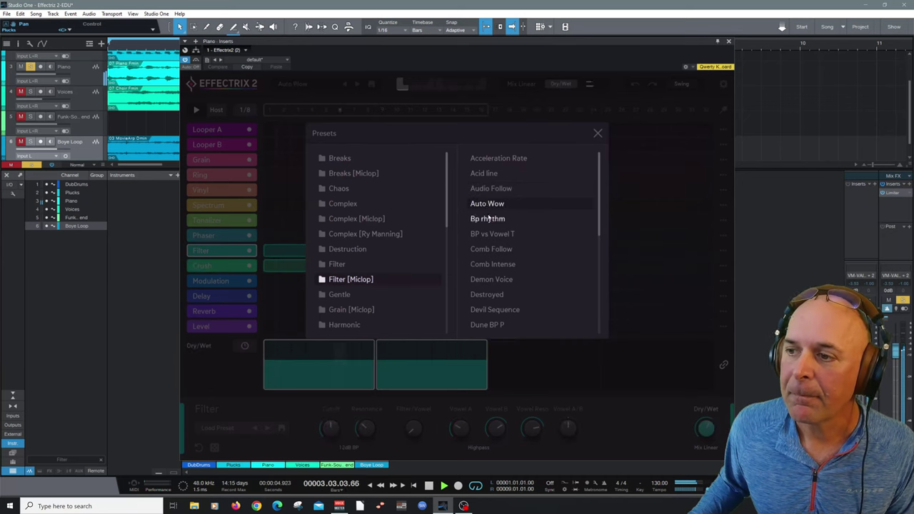
left_click(488, 219)
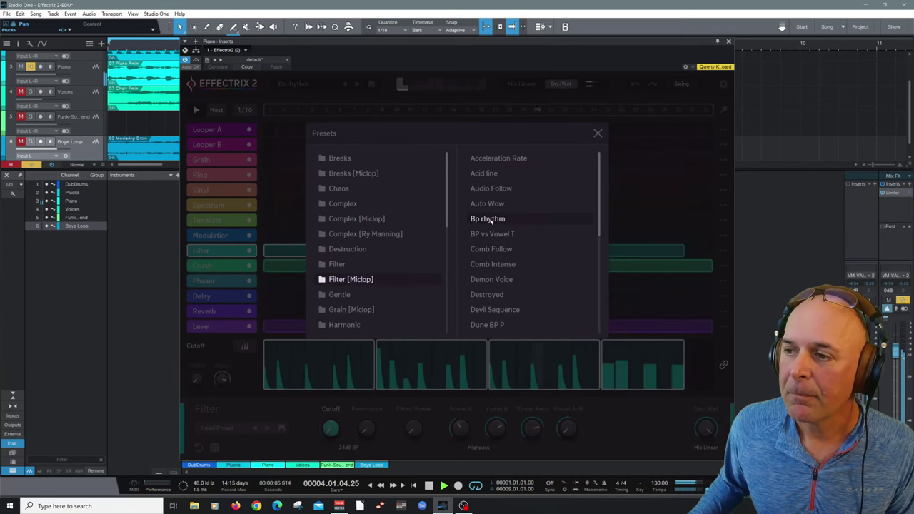
left_click(493, 265)
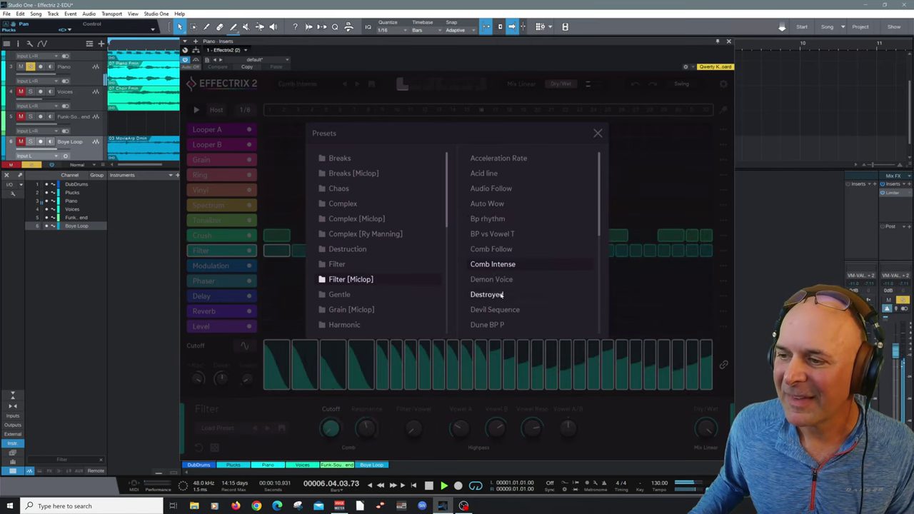
left_click(491, 293)
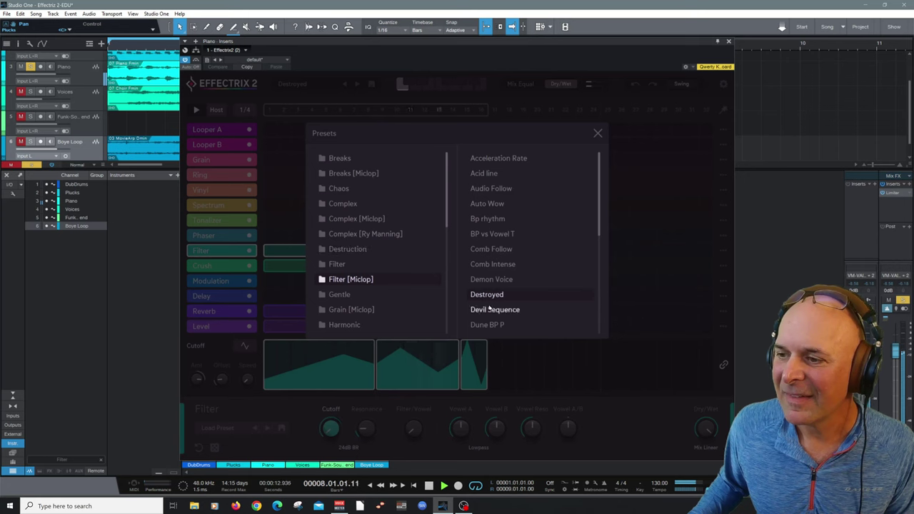
scroll(496, 302, "down", 2)
key("space")
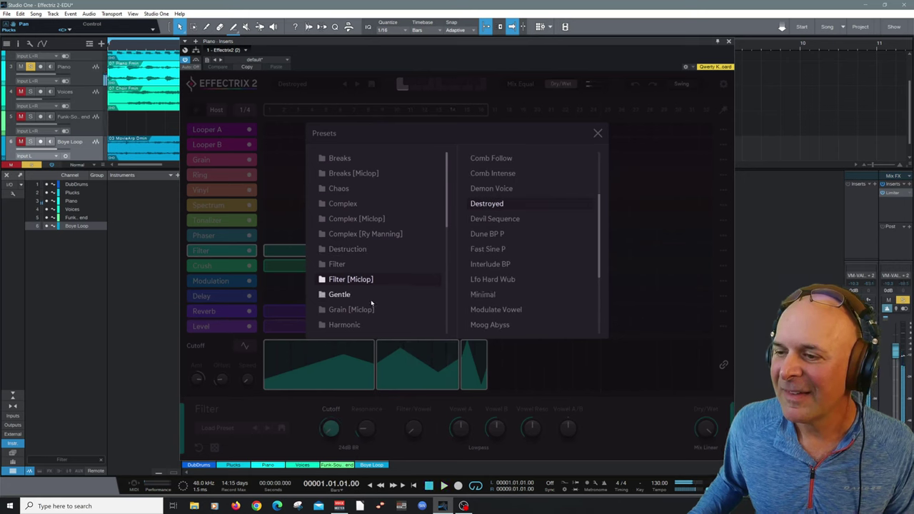
left_click(344, 204)
- Play the Complex presets Alien Visit and Room Design one after the other
left_click(491, 159)
key("space")
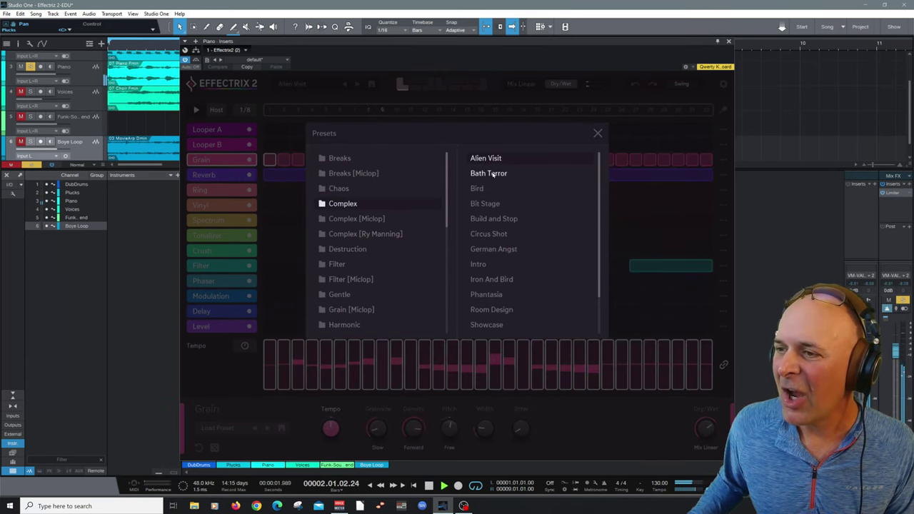
key("space")
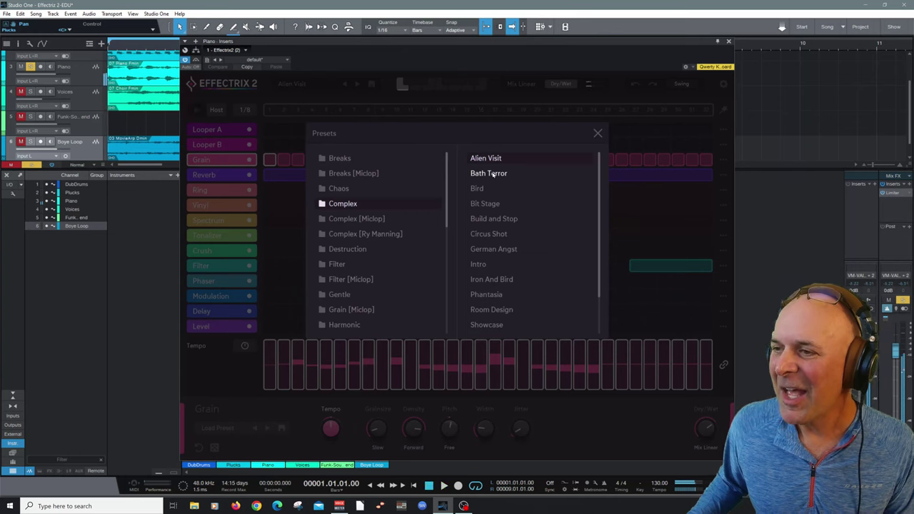
left_click(494, 310)
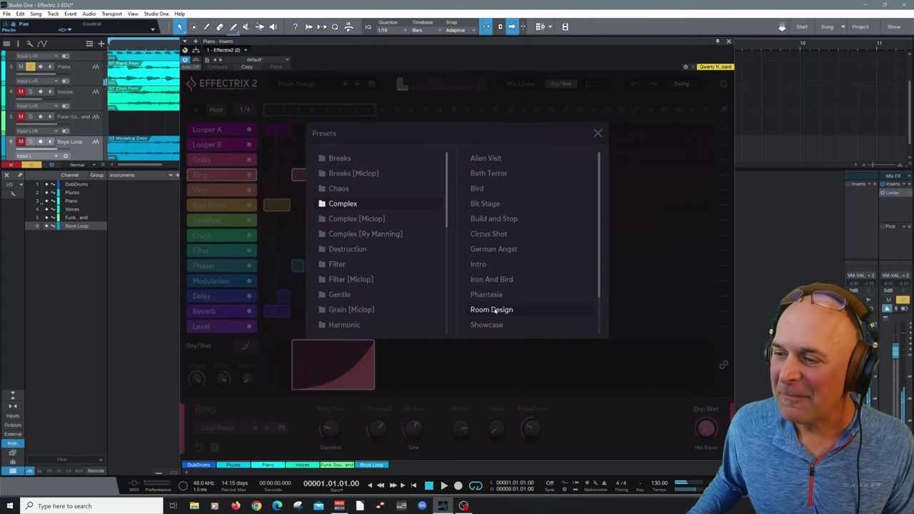
key("space")
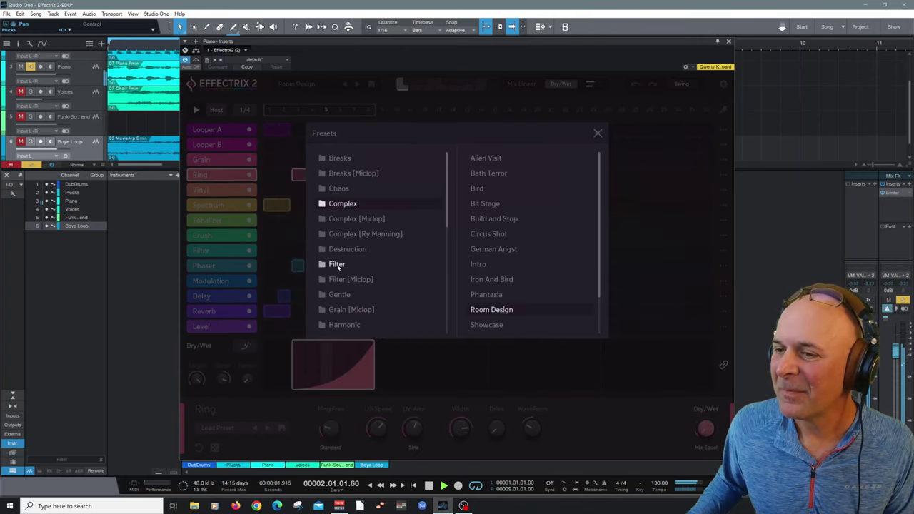
key("space")
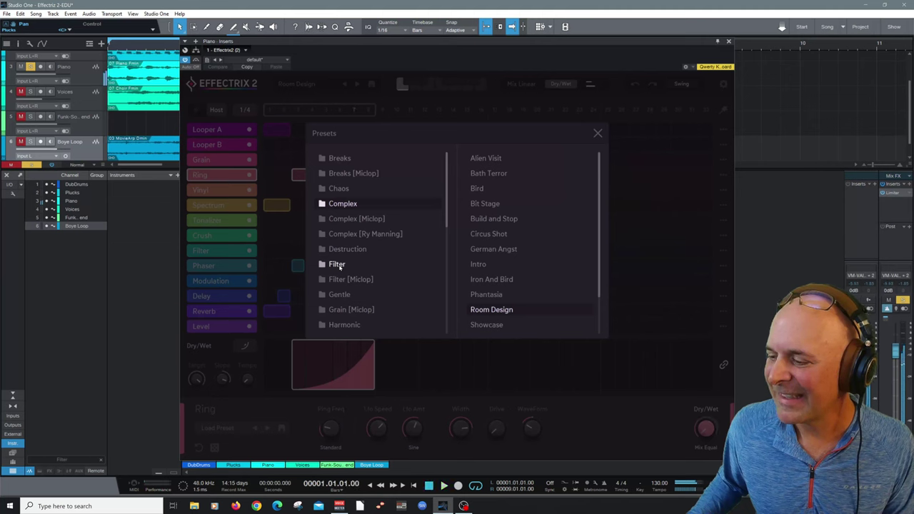
- Reload Acid line from Filter [Miclop], play it, and close the preset browser
left_click(339, 265)
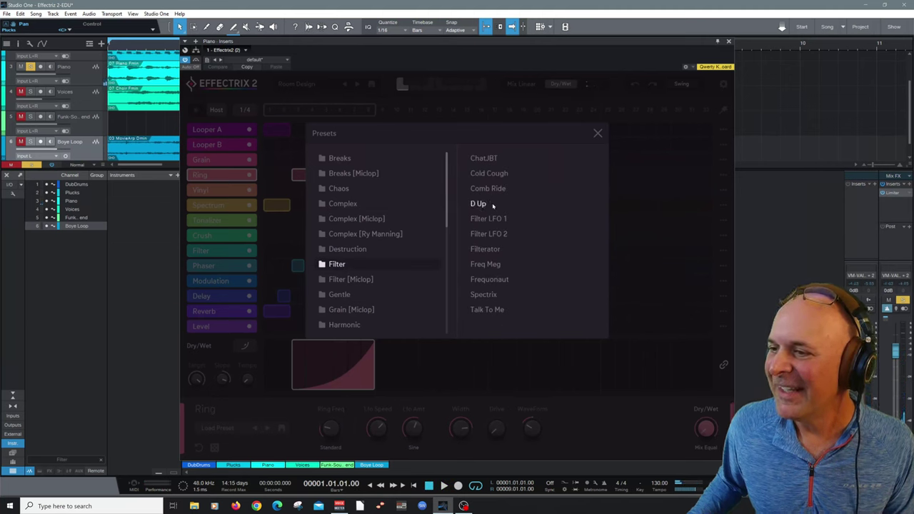
left_click(365, 279)
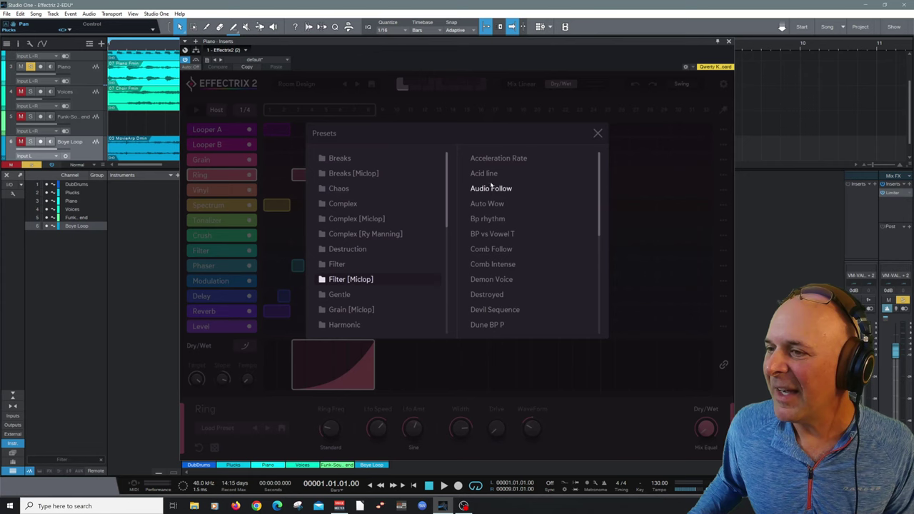
left_click(488, 174)
key("space")
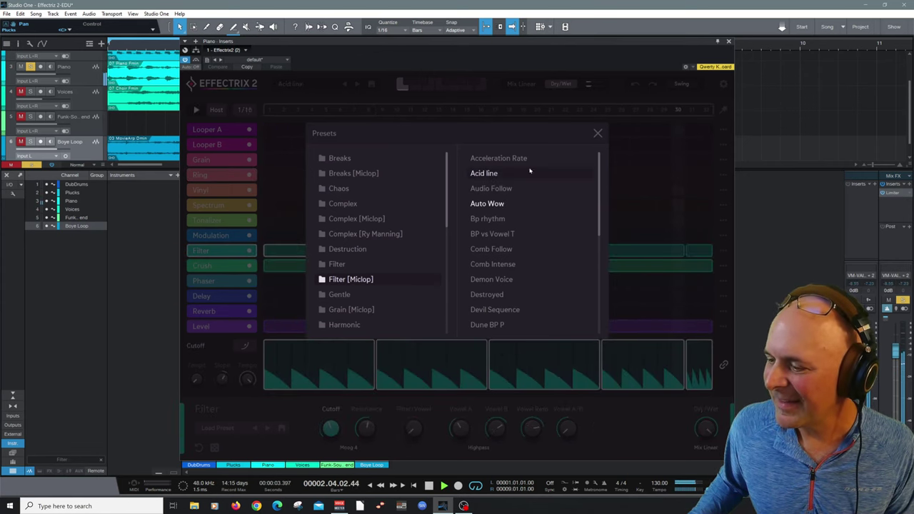
key("space")
left_click(597, 133)
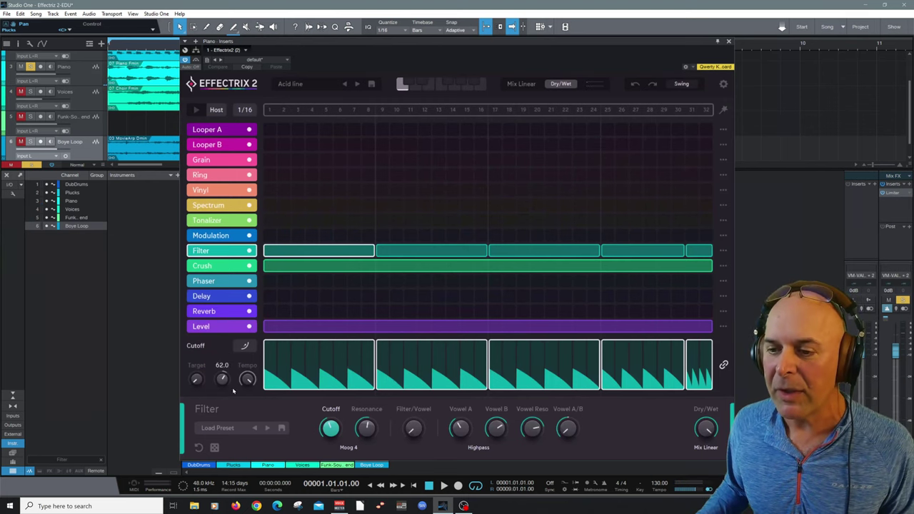
- Lower the Filter Cutoff modulation tempo from 4 to 3 while listening
mouse_move(217, 387)
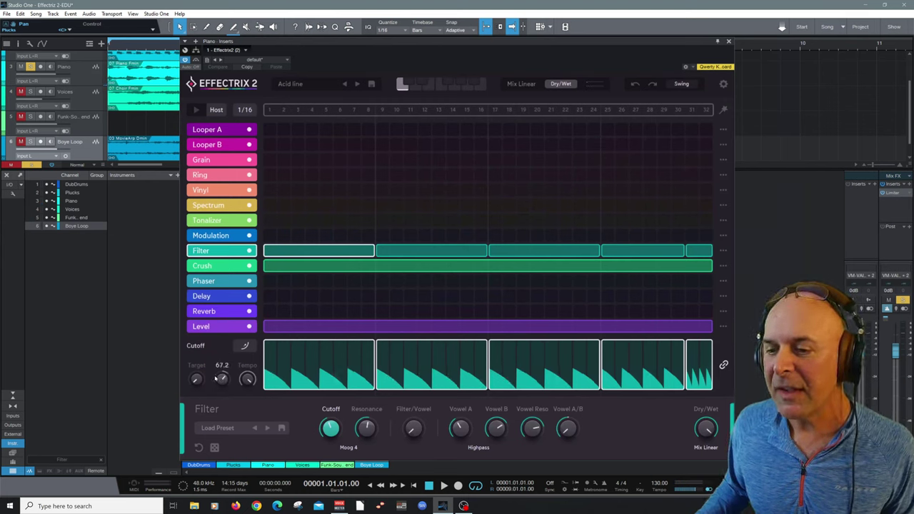
mouse_move(242, 393)
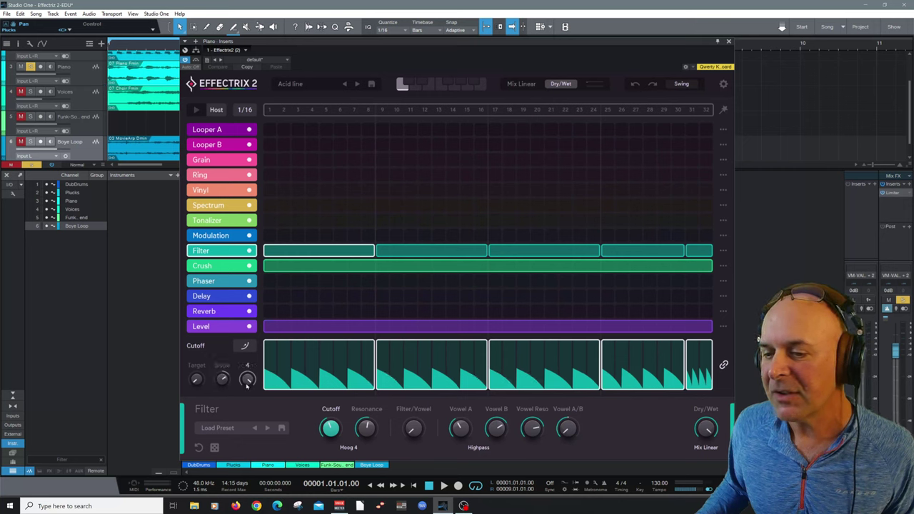
mouse_move(247, 381)
left_mouse_down()
mouse_move(245, 408)
mouse_move(236, 380)
left_mouse_up()
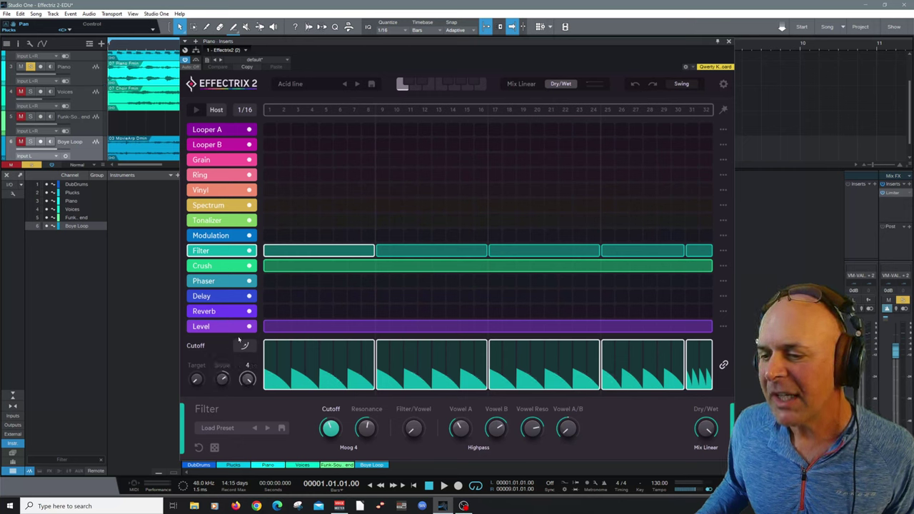
key("space")
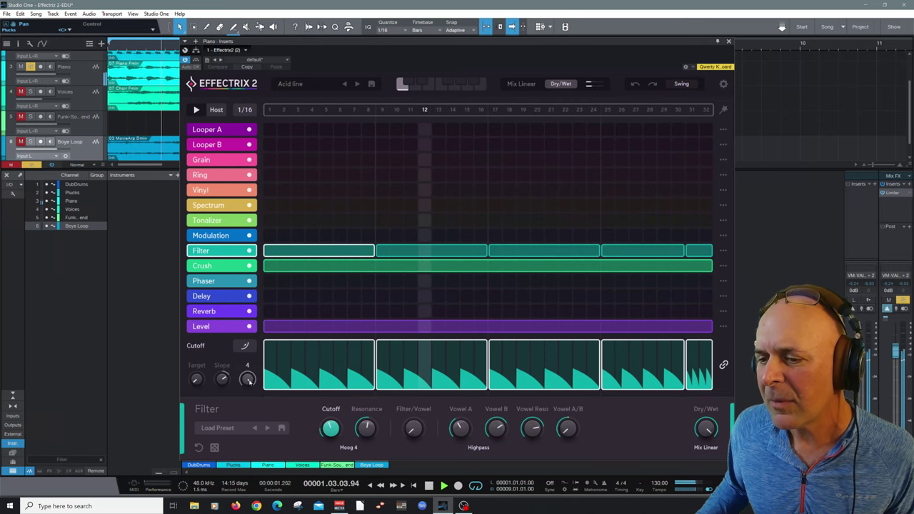
left_click_drag(249, 381, 245, 414)
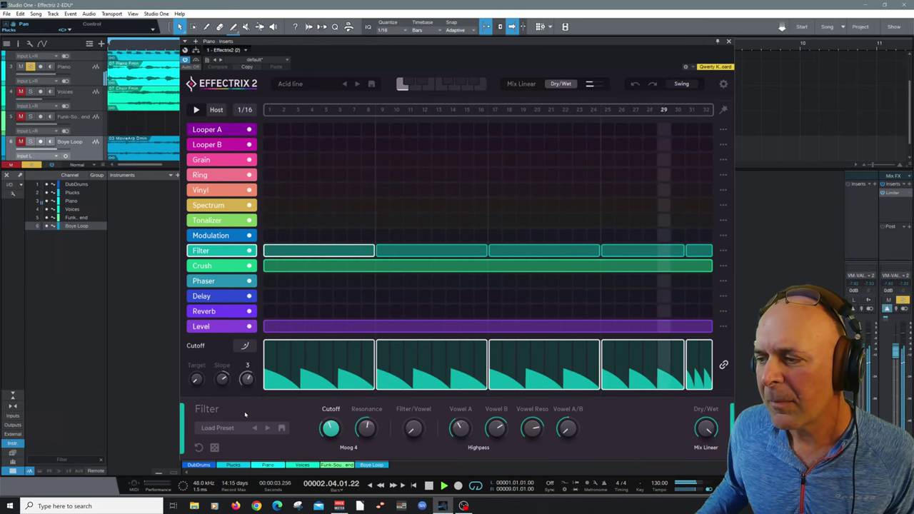
key("space")
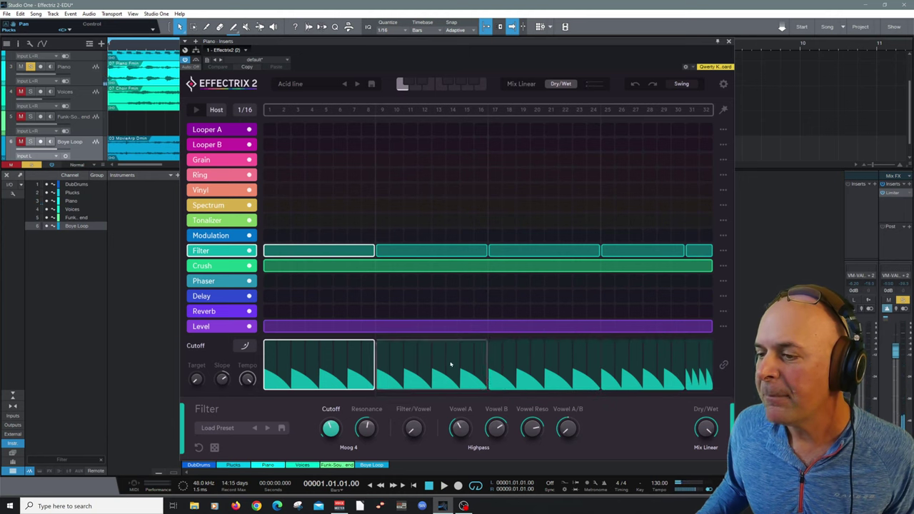
- Reshape the cutoff curves of the second and fourth Filter segments, then play the loop
left_click_drag(443, 365, 445, 372)
left_click_drag(637, 357, 637, 368)
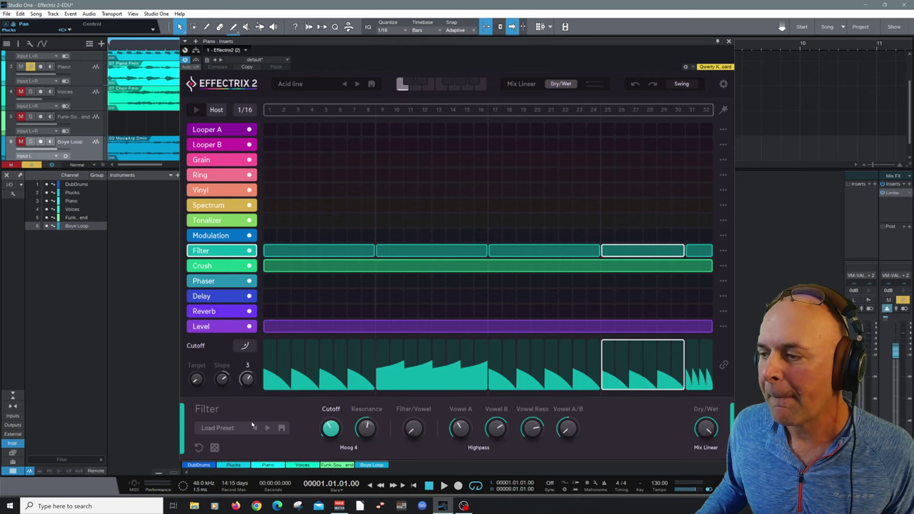
key("space")
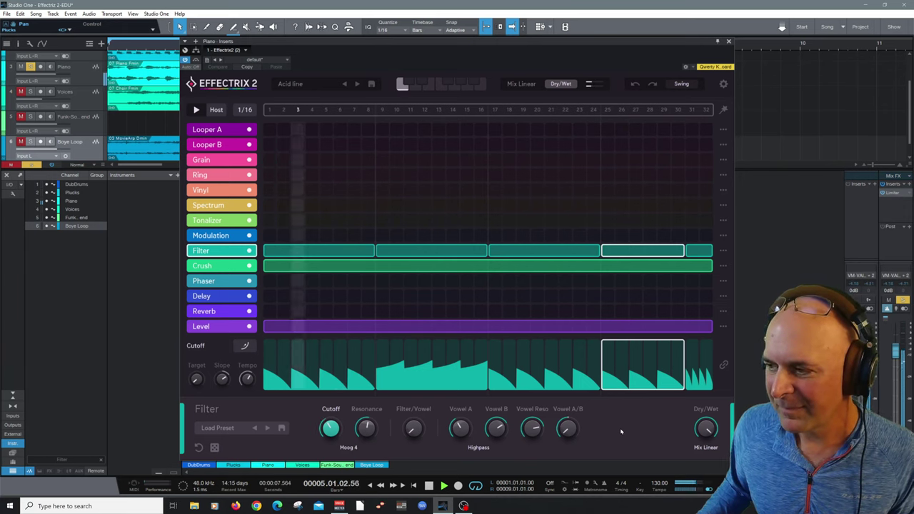
key("space")
- Solo DubDrums, play the drums with the processed piano, then close Effectrix 2
scroll(37, 78, "up", 2)
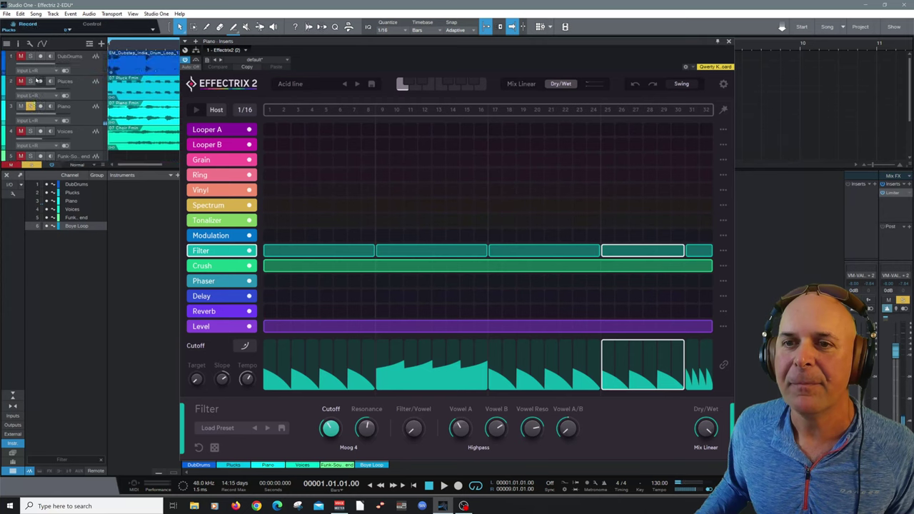
left_click(30, 57)
key("space")
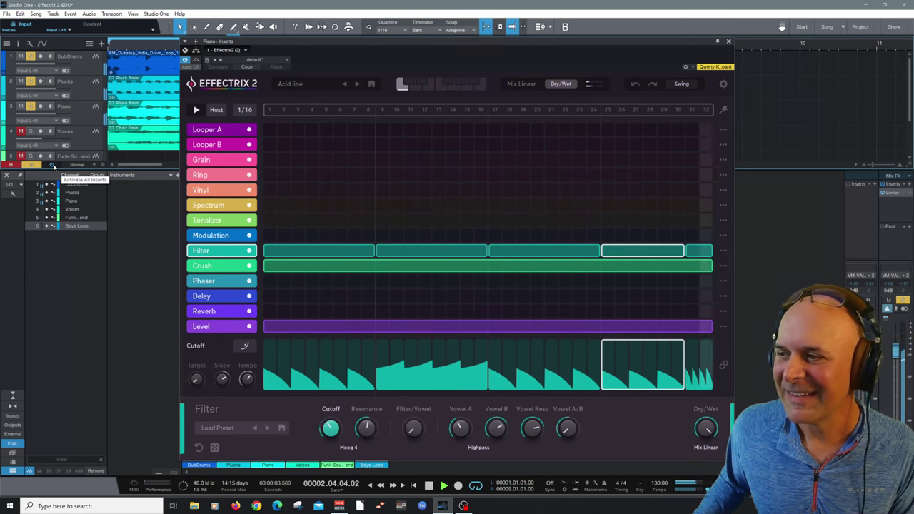
key("space")
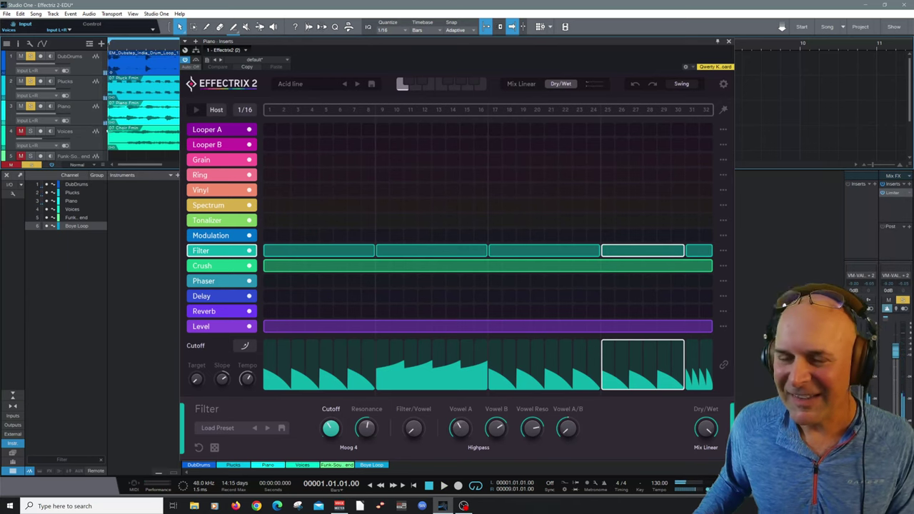
left_click(728, 41)
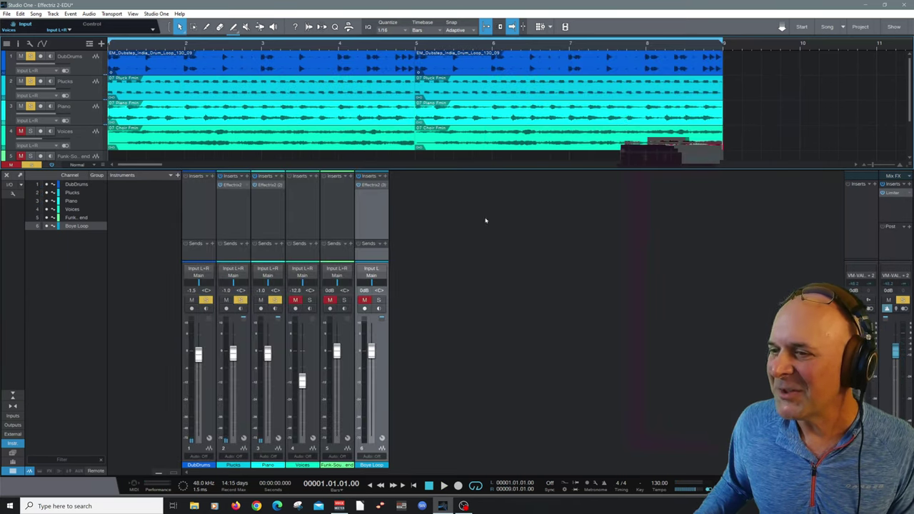
- Mute Plucks, solo Boye Loop, open its Effectrix 2 insert, and play the loop
left_click(240, 300)
left_click(379, 301)
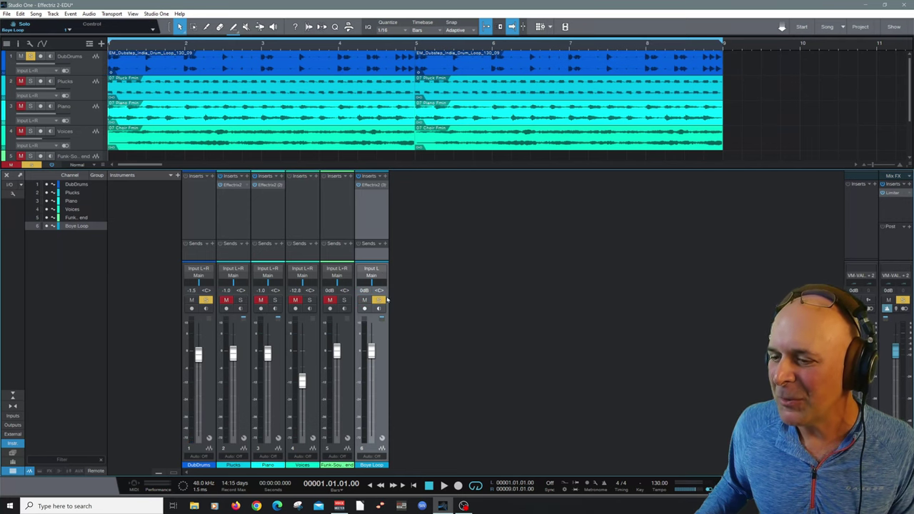
left_click(371, 185)
key("space")
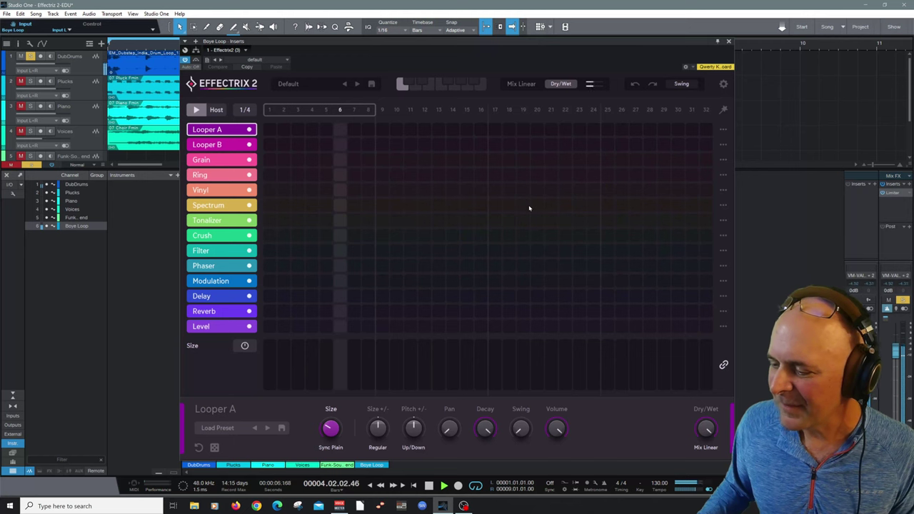
key("space")
- Load the Land Spec preset from the Transformation presets, trying Alienworld first
left_click(289, 84)
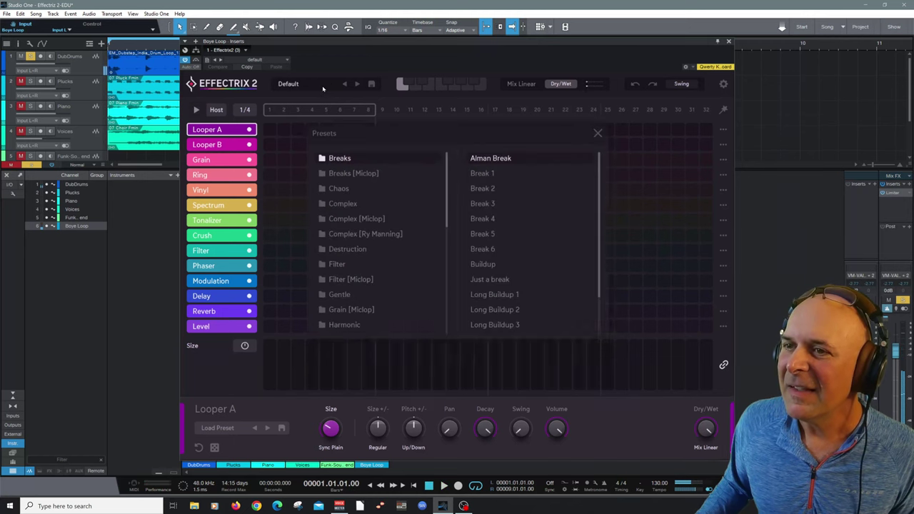
scroll(357, 292, "down", 8)
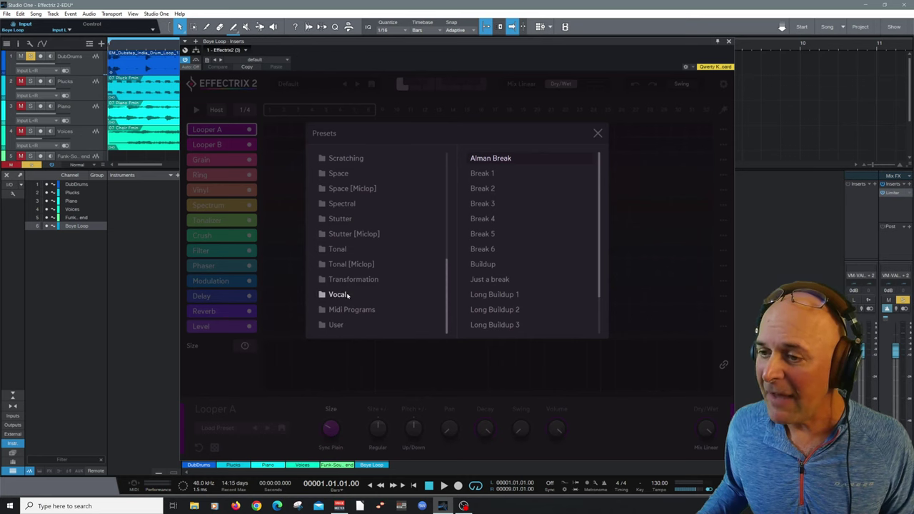
left_click(350, 279)
left_click(490, 159)
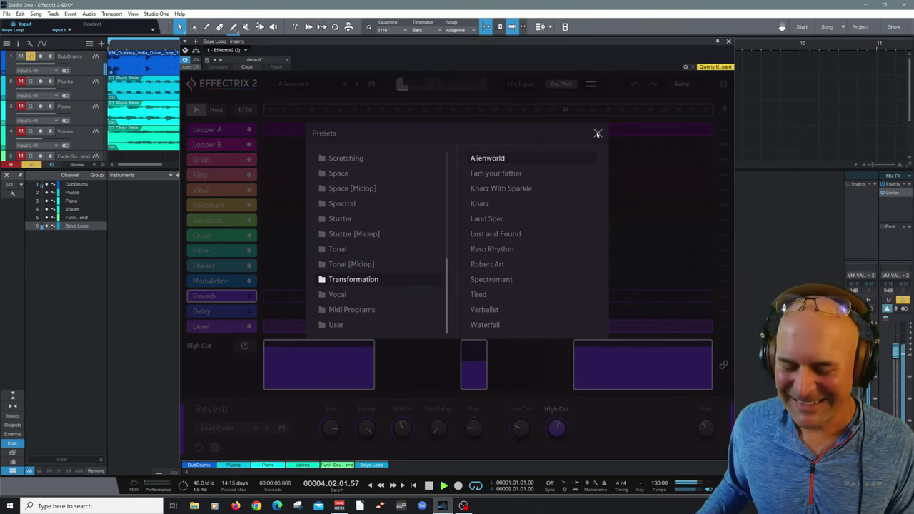
left_click(491, 221)
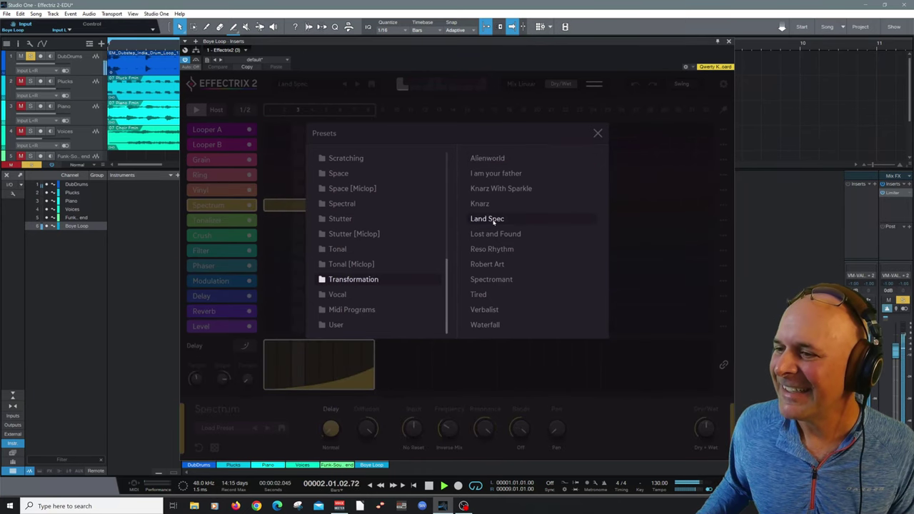
- Audition the Land Spec preset on the Boye Loop with the preset browser closed
key("space")
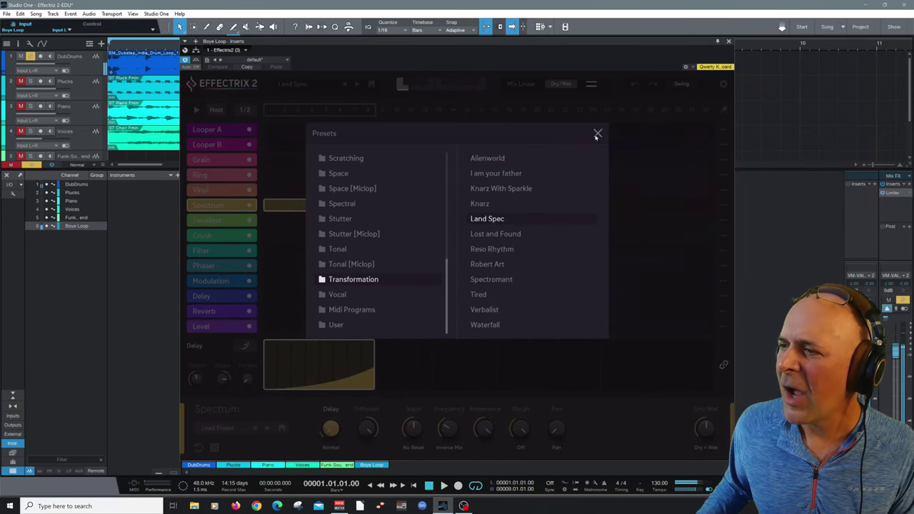
left_click(597, 134)
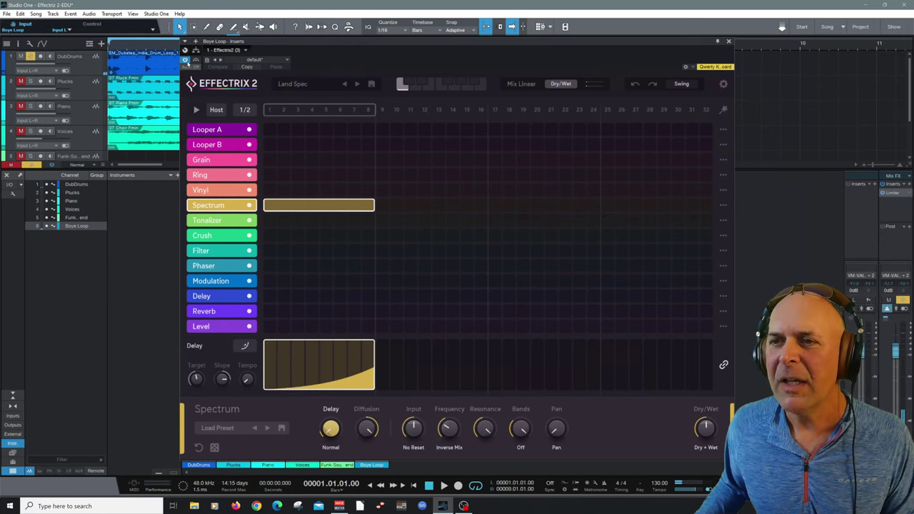
key("space")
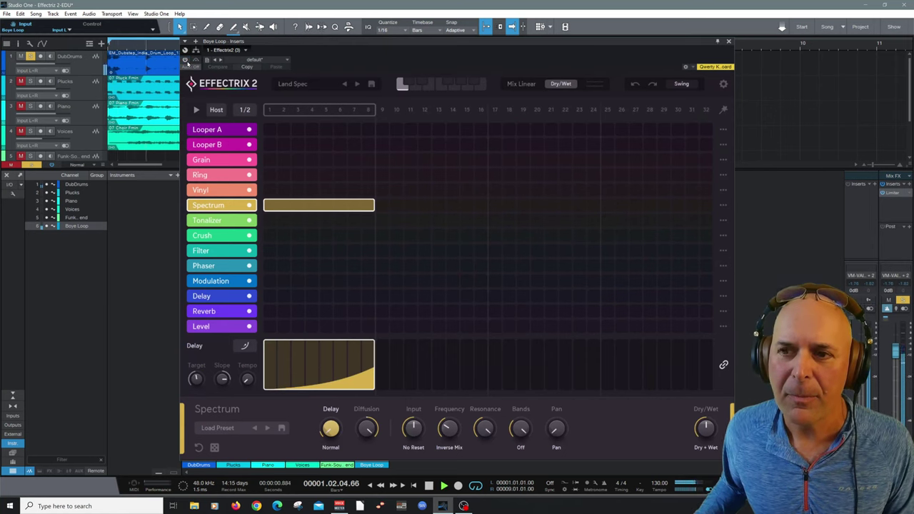
key("space")
key("space")
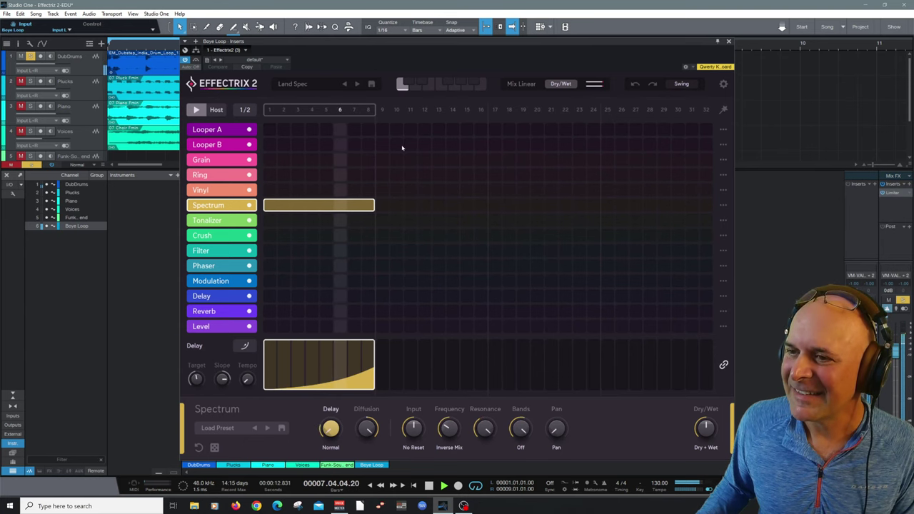
key("space")
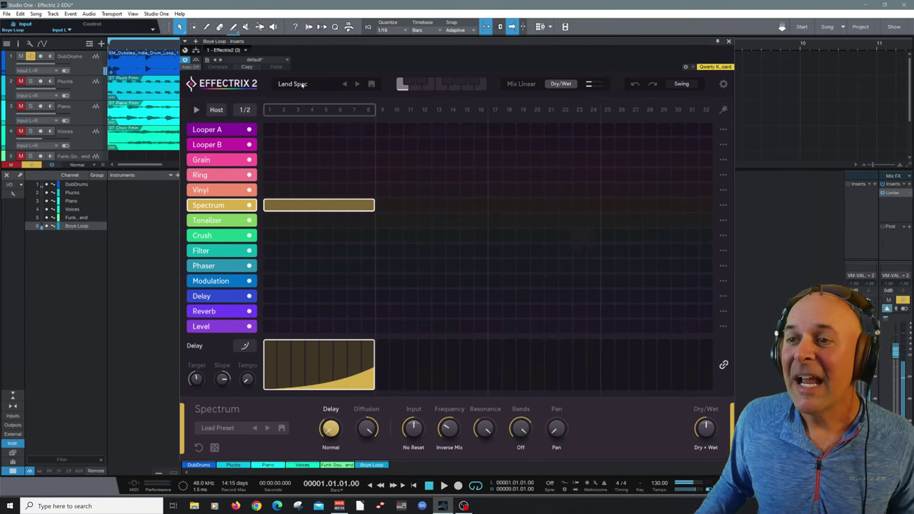
left_click(293, 84)
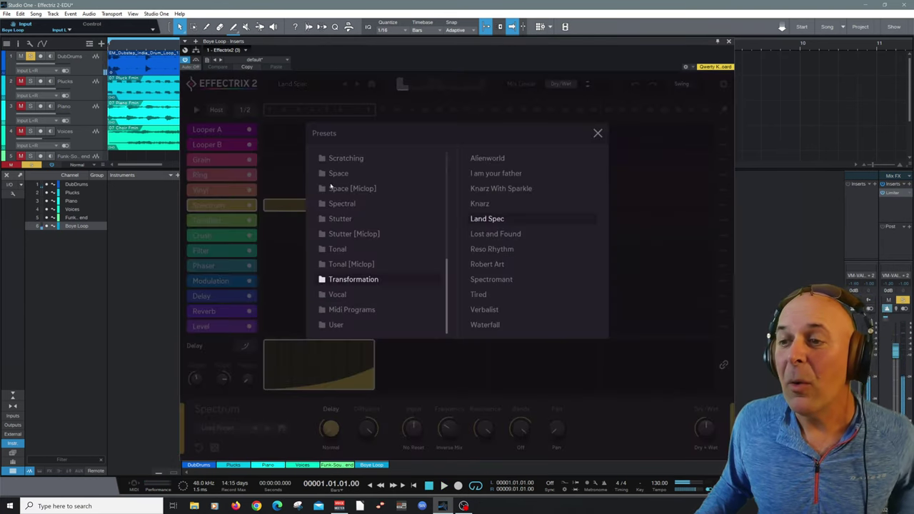
- Load the CL-Looper A-B-4Bar preset from the User folder
left_click(346, 323)
left_click(512, 223)
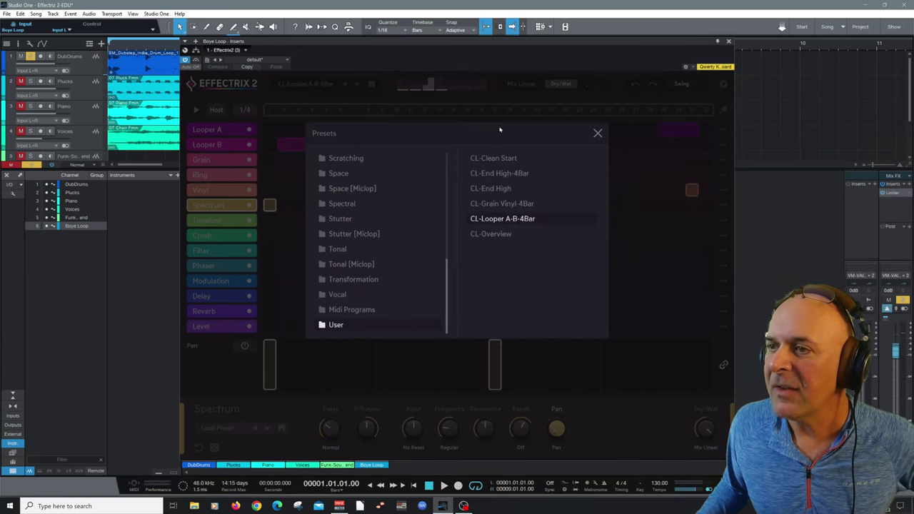
left_click(598, 133)
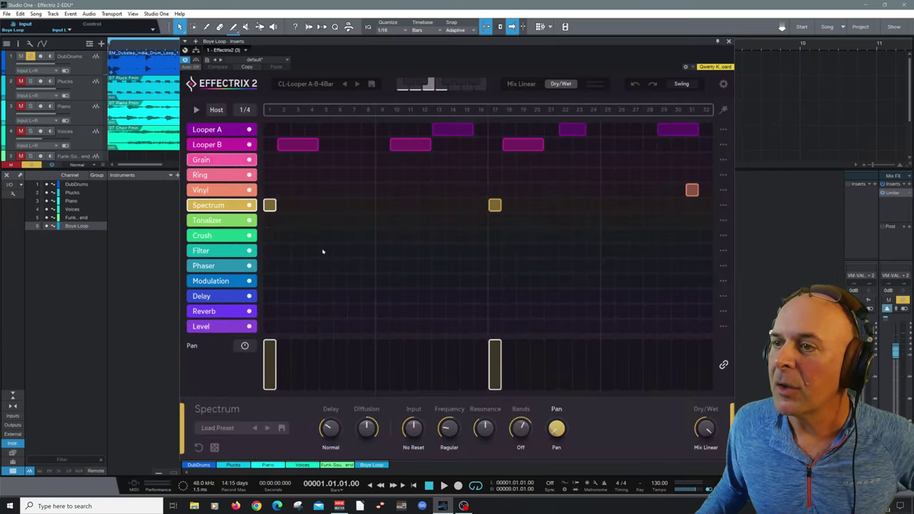
- Browse the stored patterns (Tonalizer/Crush, Grain/Vinyl/Filter/Reverb, Looper/Spectrum, Ring/Vinyl/Phaser), ending on an empty slot
left_click(416, 85)
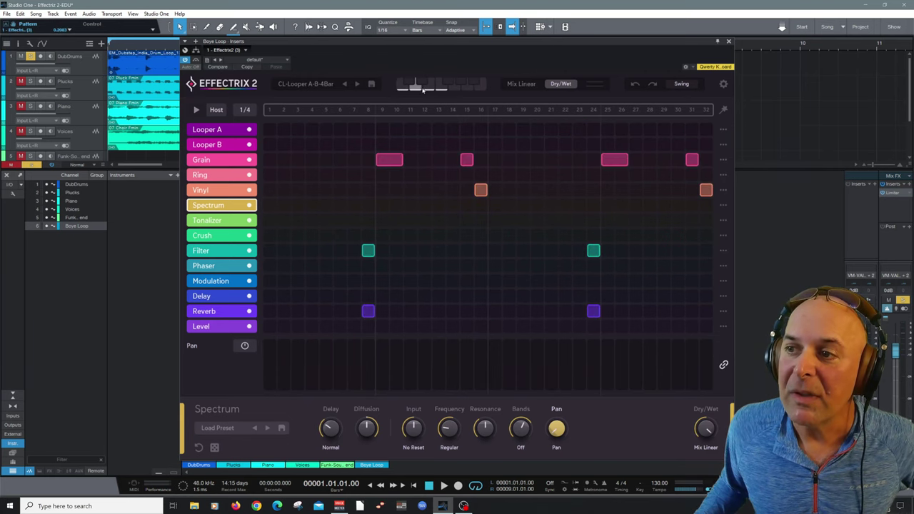
left_click(427, 86)
left_click(437, 85)
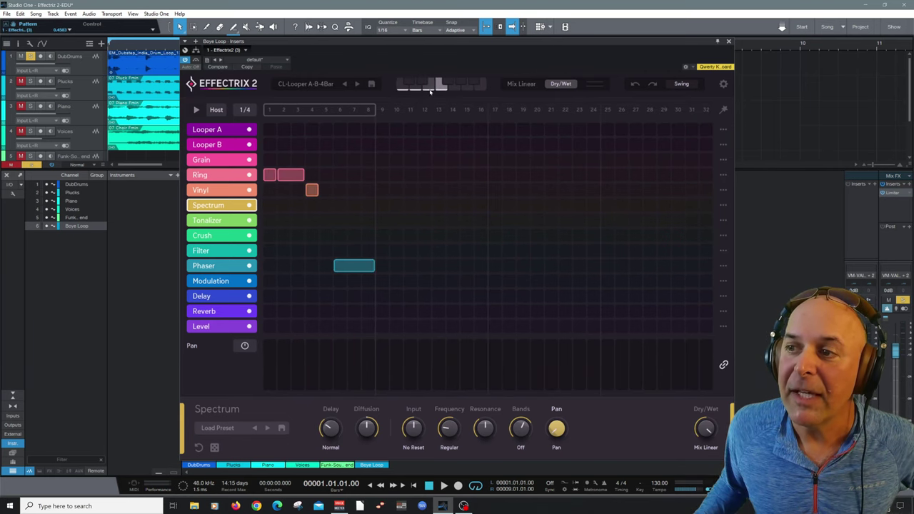
left_click(427, 87)
left_click(416, 87)
left_click(400, 88)
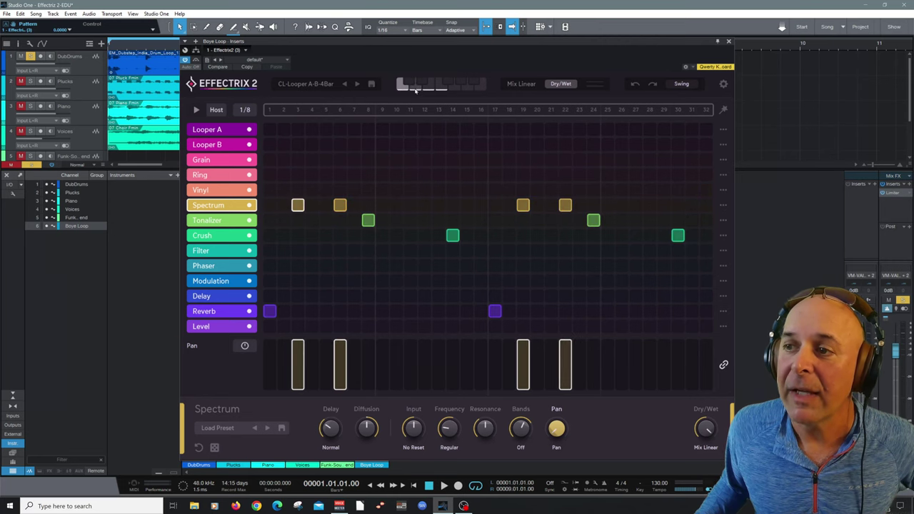
left_click(416, 88)
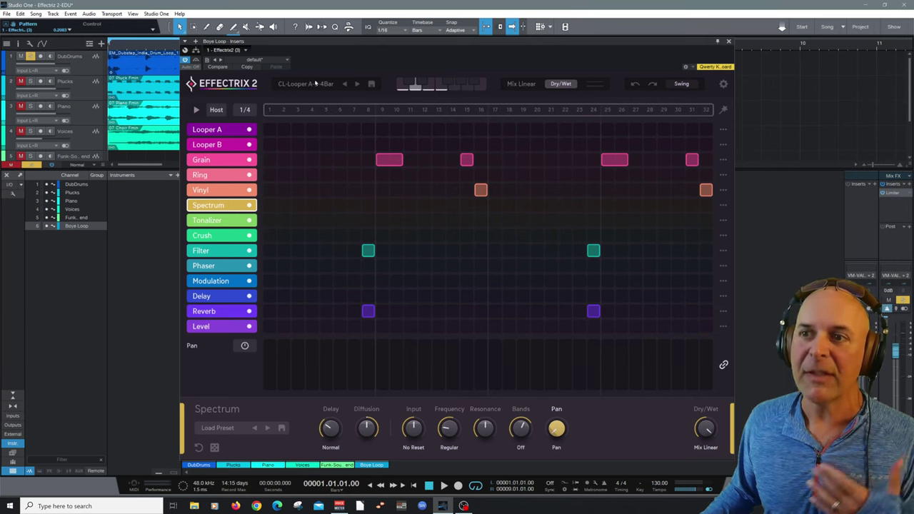
left_click(402, 87)
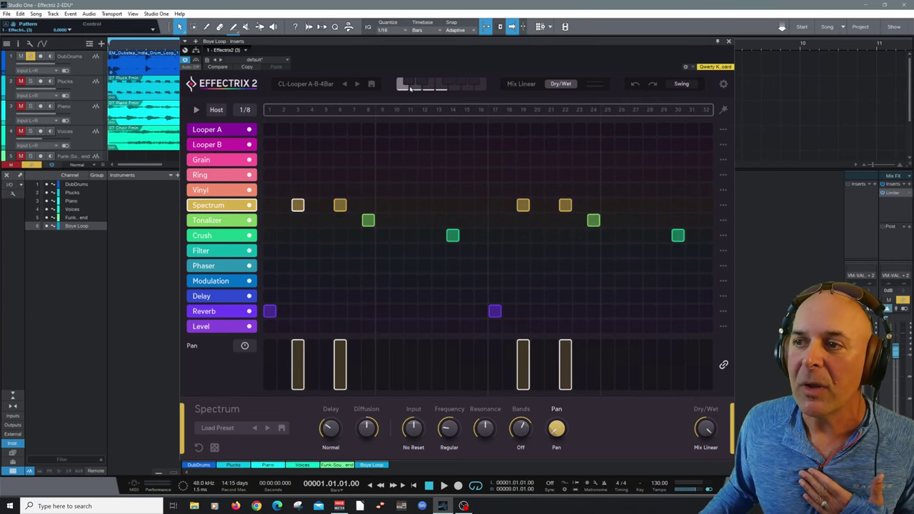
left_click(416, 88)
left_click(430, 88)
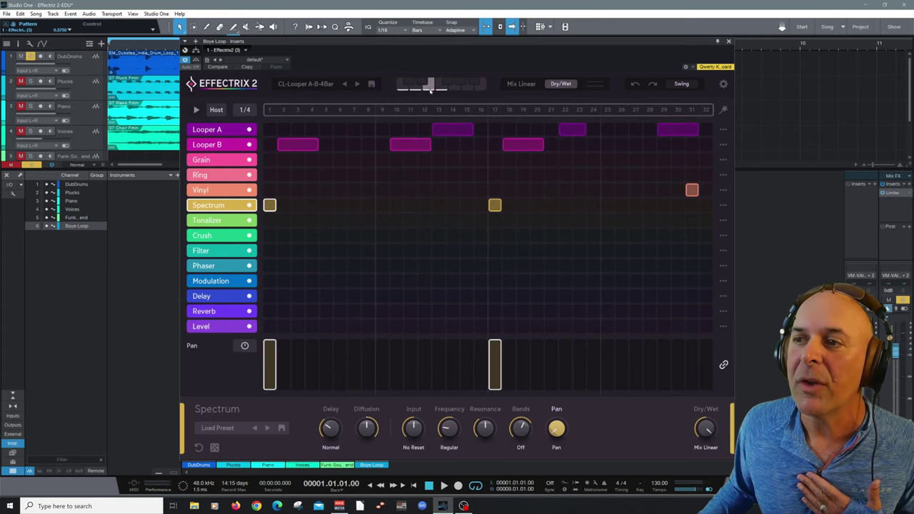
left_click(442, 88)
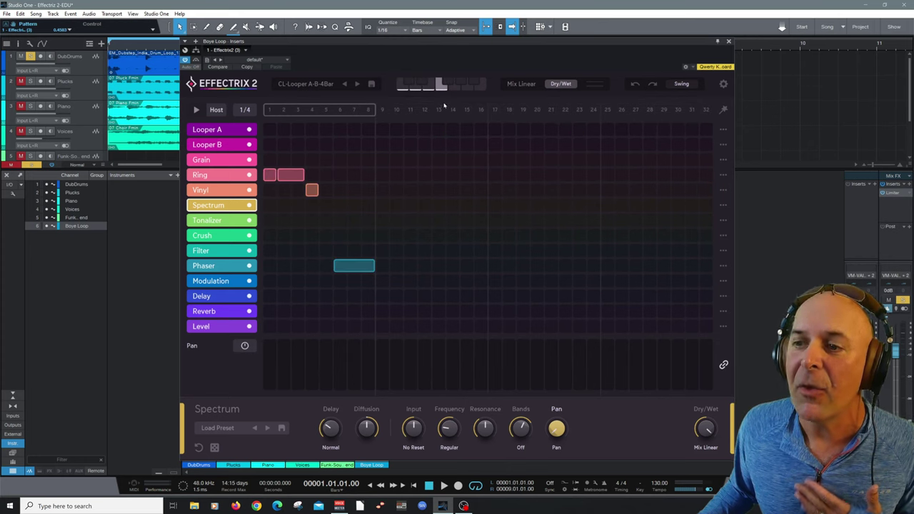
left_click(454, 89)
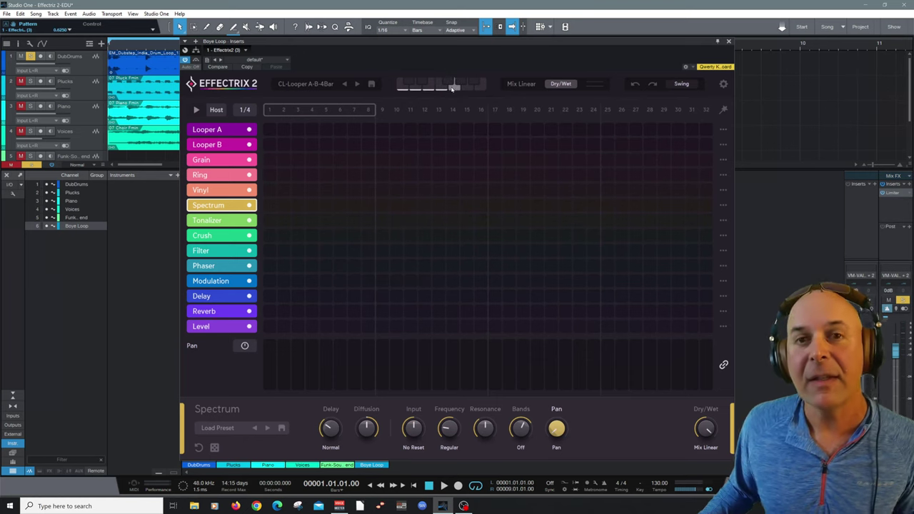
- Add Tonalizer steps on 2, 4, 6 and 8 and listen to them
left_click(283, 220)
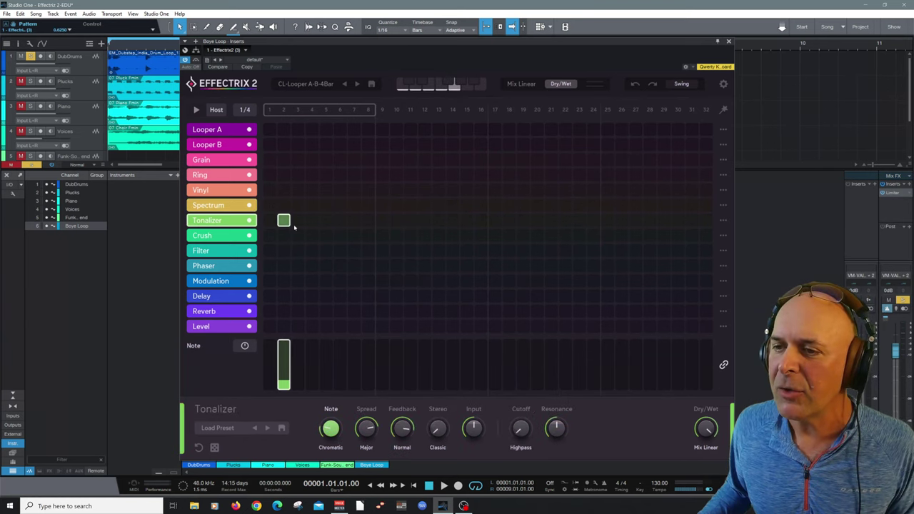
left_click(312, 220)
left_click(340, 219)
left_click(368, 220)
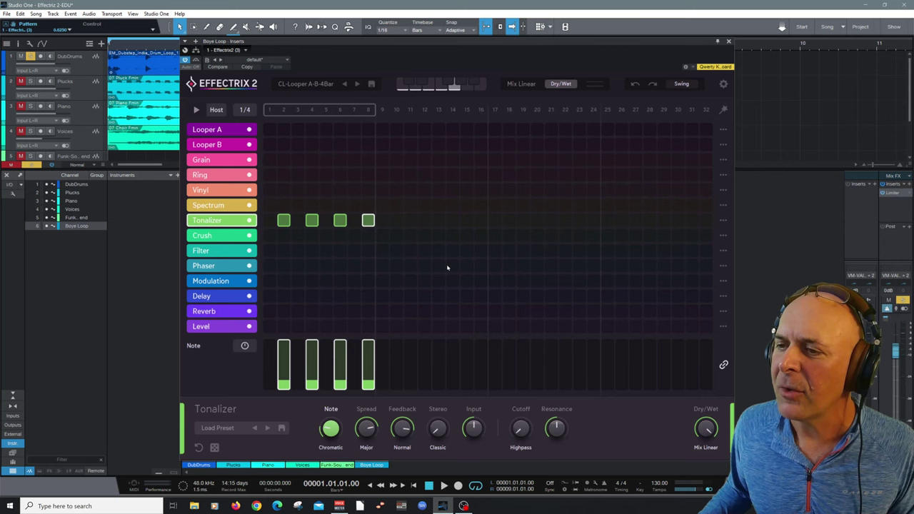
key("space")
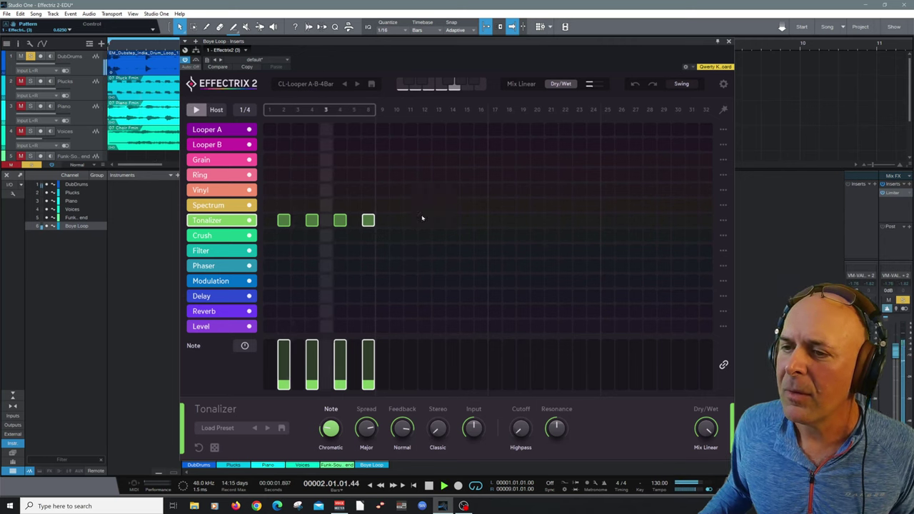
key("space")
- Add Vinyl steps on 3, 5 and 7 and audition the full pattern
left_click(298, 189)
left_click(326, 189)
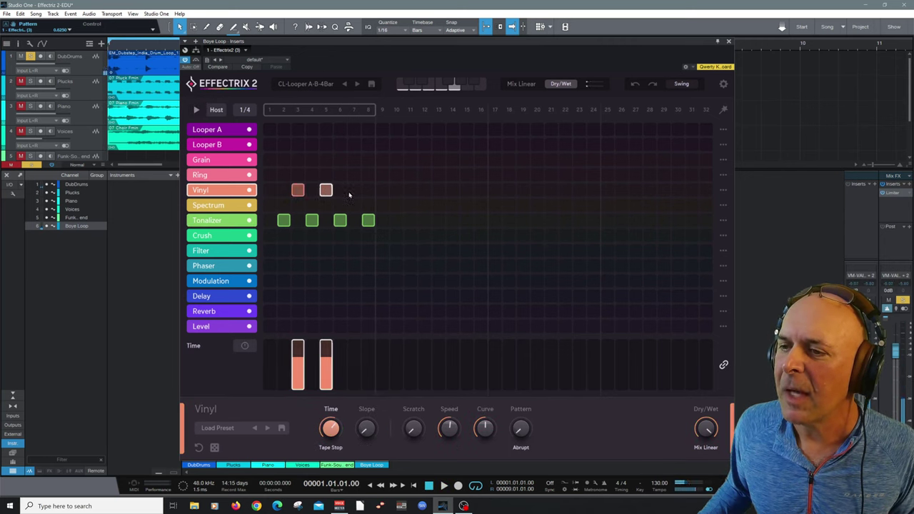
left_click(354, 190)
key("space")
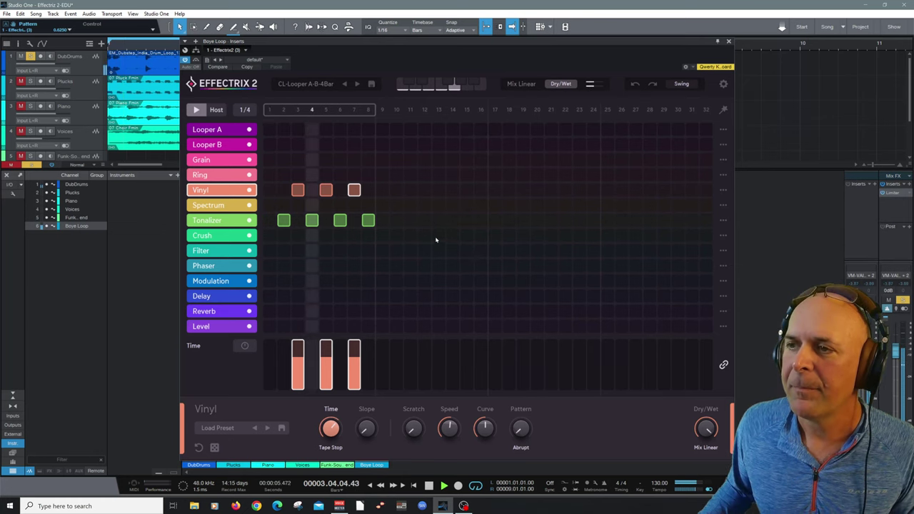
key("space")
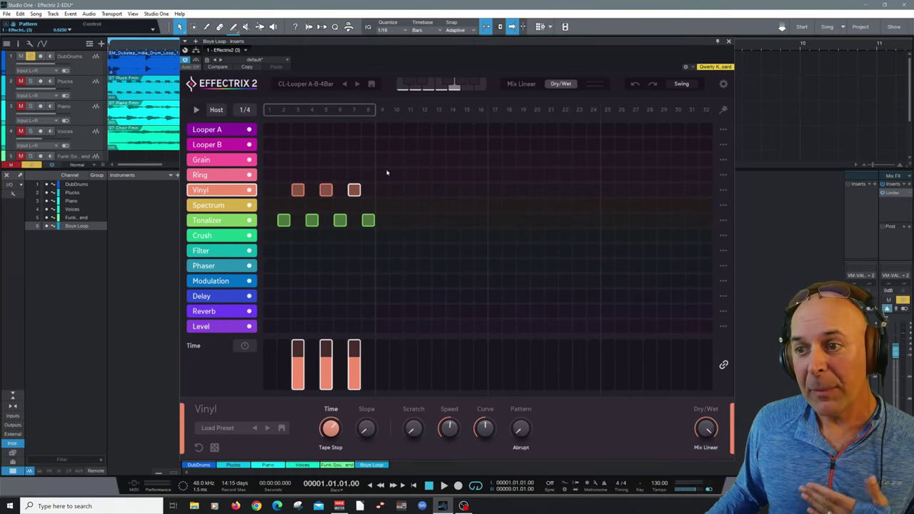
- Keep Tonalizer Note on Raw Value and filter on Highpass, then target the lane to Dry/Wet
left_click(284, 220)
left_click(244, 345)
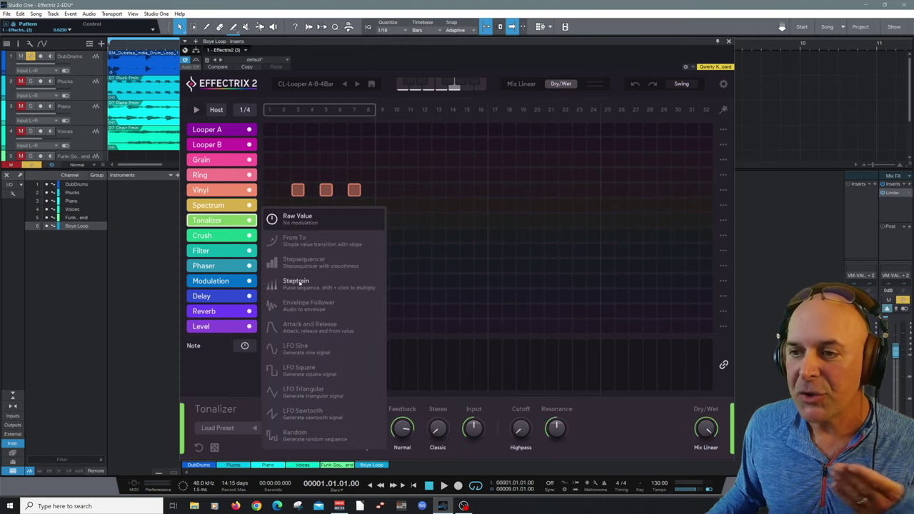
left_click(224, 386)
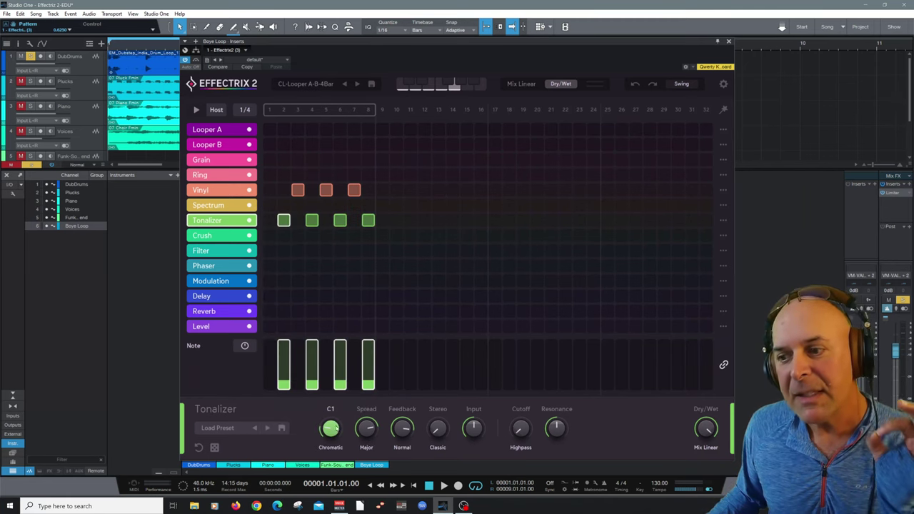
left_click(520, 447)
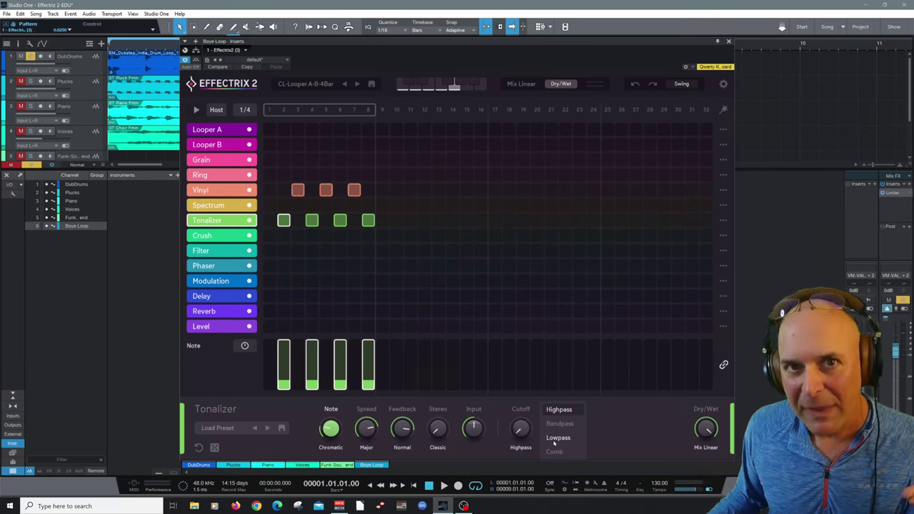
left_click(616, 437)
mouse_move(707, 427)
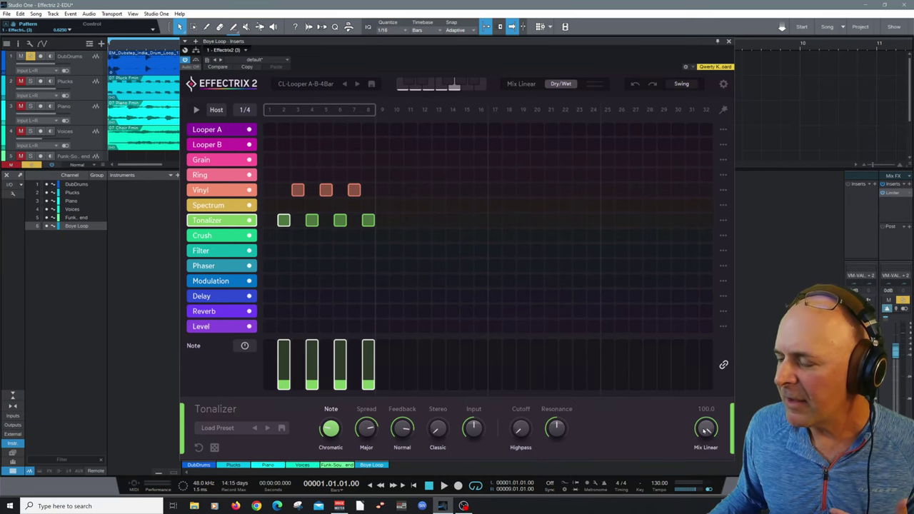
left_click(707, 429)
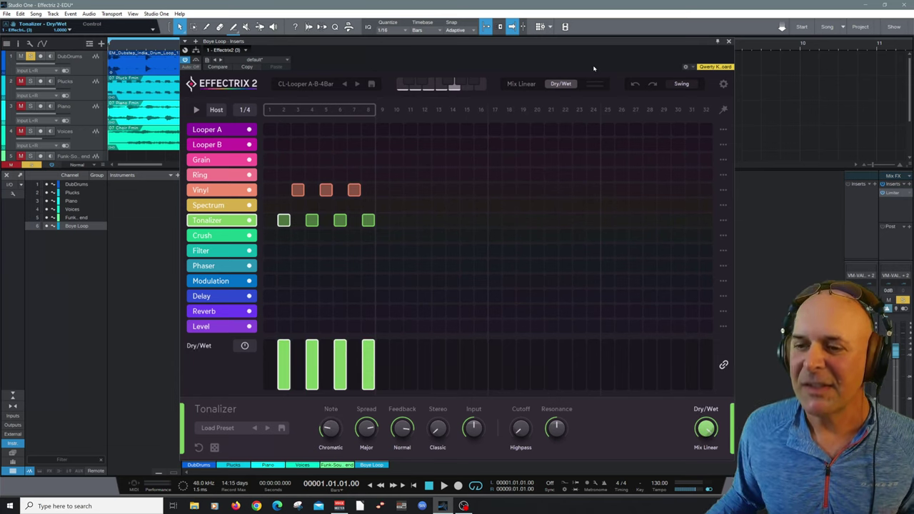
- Randomize the Tonalizer parameters several times, reset them to defaults, and listen
left_click(214, 448)
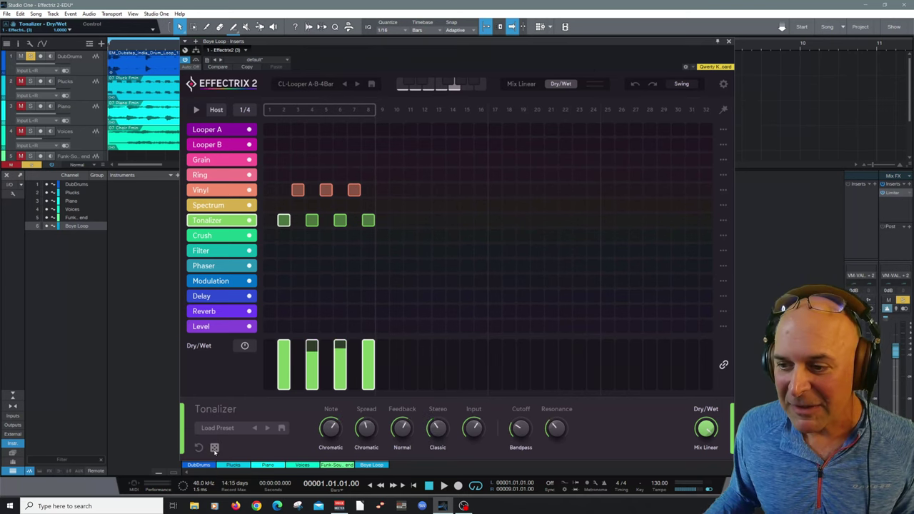
left_click(214, 447)
left_click(214, 448)
left_click(214, 448)
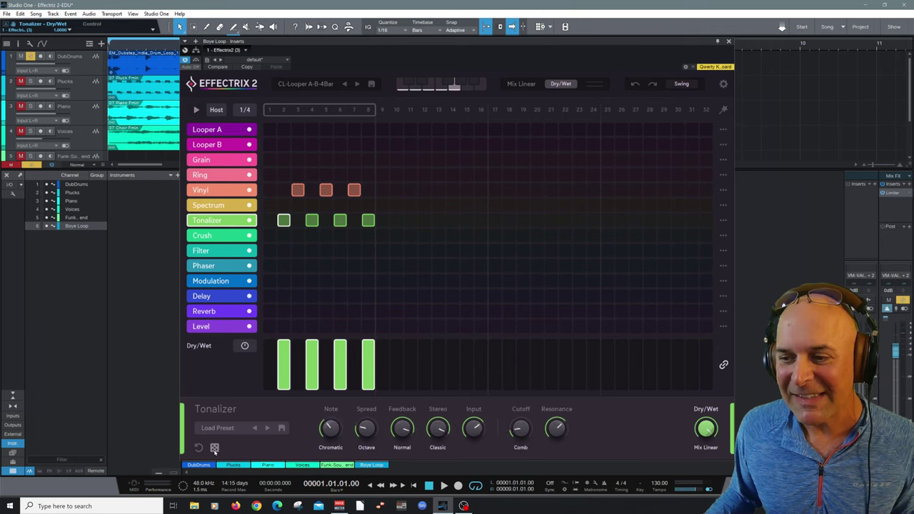
left_click(214, 448)
left_click(214, 447)
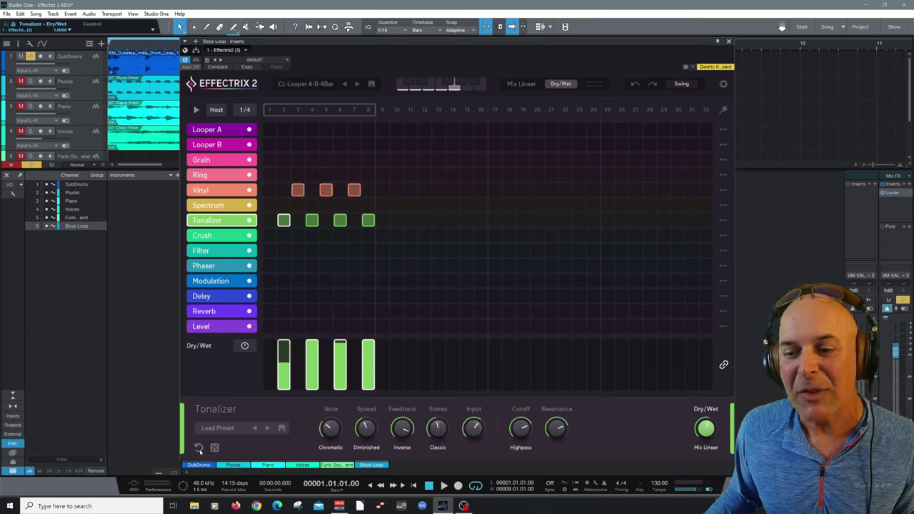
left_click(198, 447)
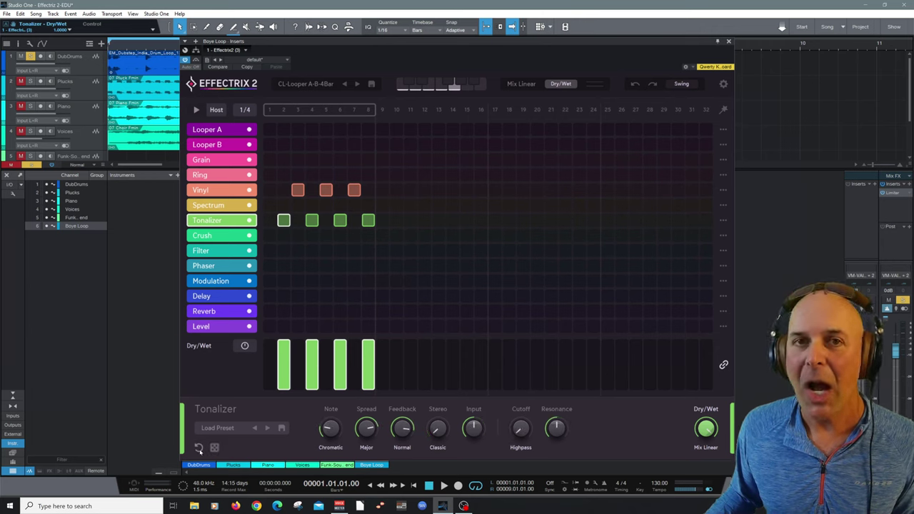
key("space")
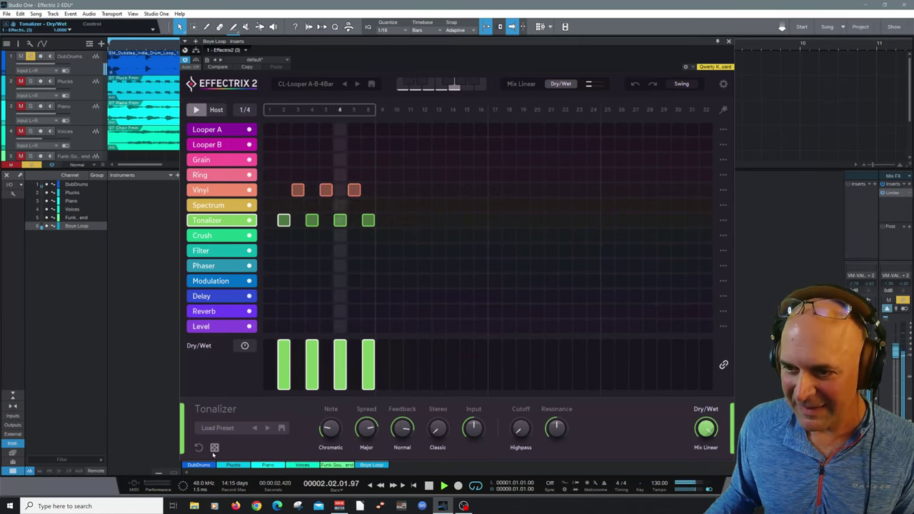
key("space")
- Re-randomize the Tonalizer settings repeatedly while the pattern plays
left_click(214, 448)
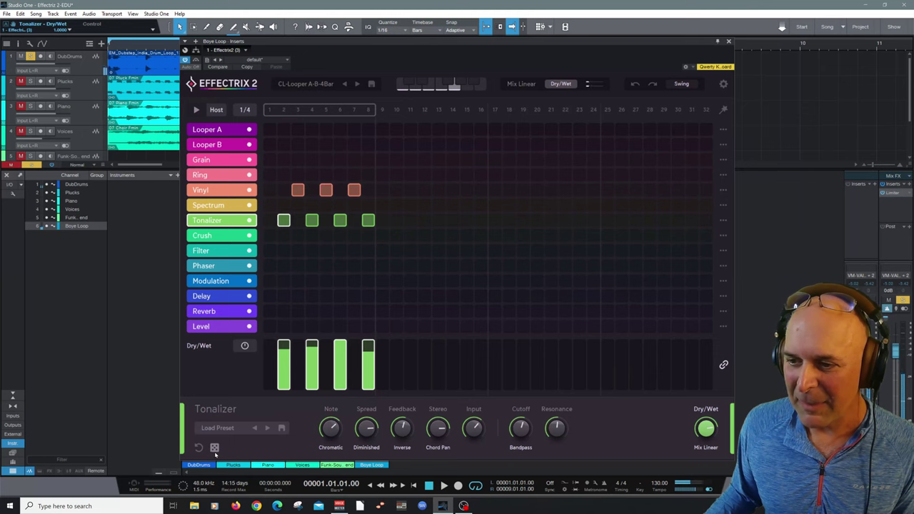
key("space")
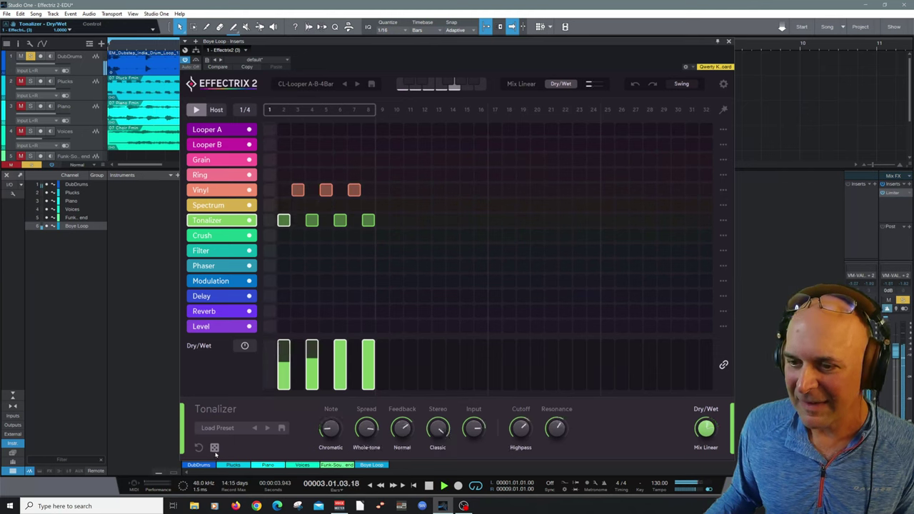
left_click(214, 448)
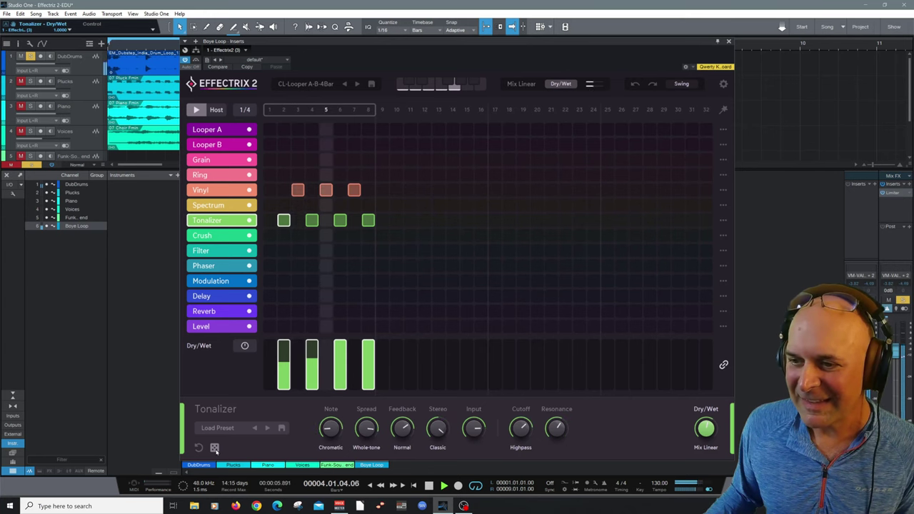
left_click(215, 448)
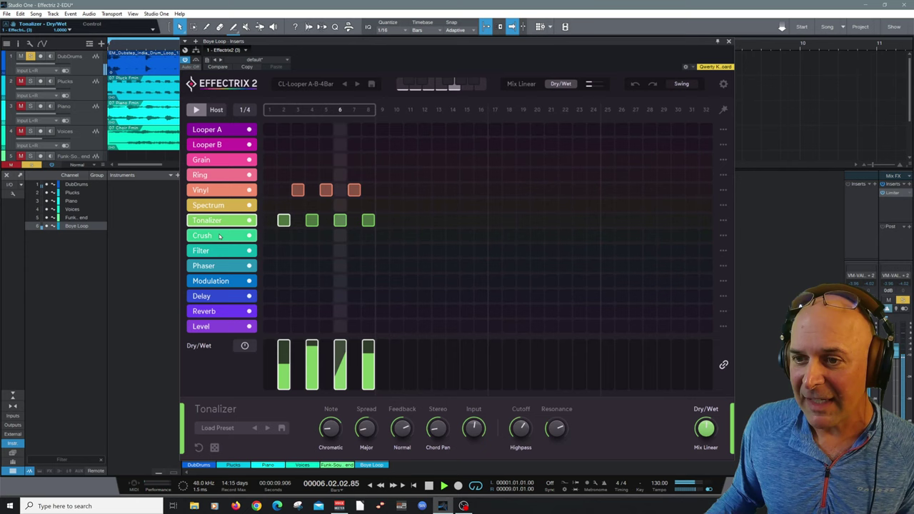
key("space")
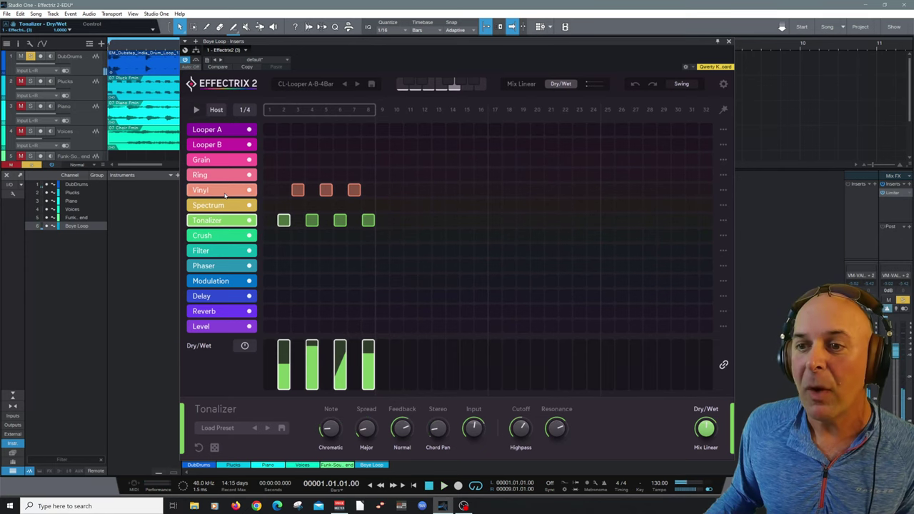
- Select the Vinyl row and randomize its settings five times while auditioning the pattern
left_click(225, 193)
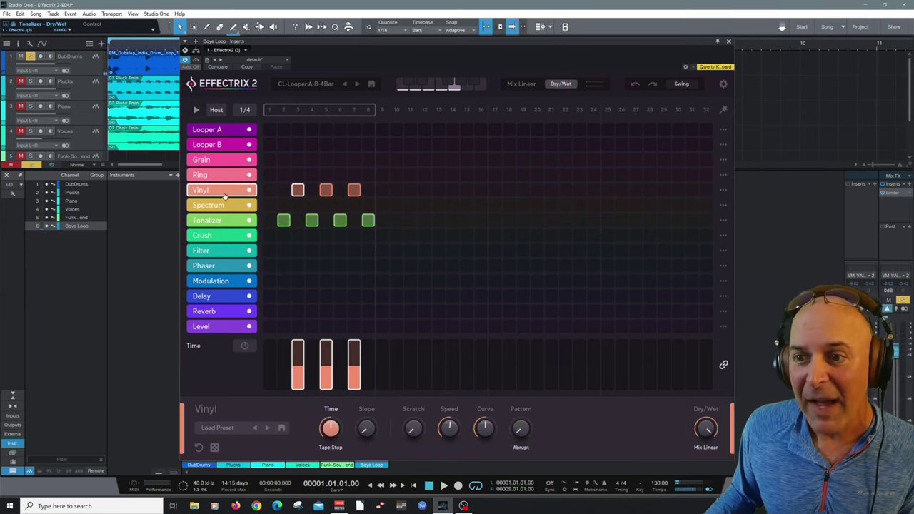
left_click(215, 448)
left_click(215, 447)
left_click(215, 448)
key("space")
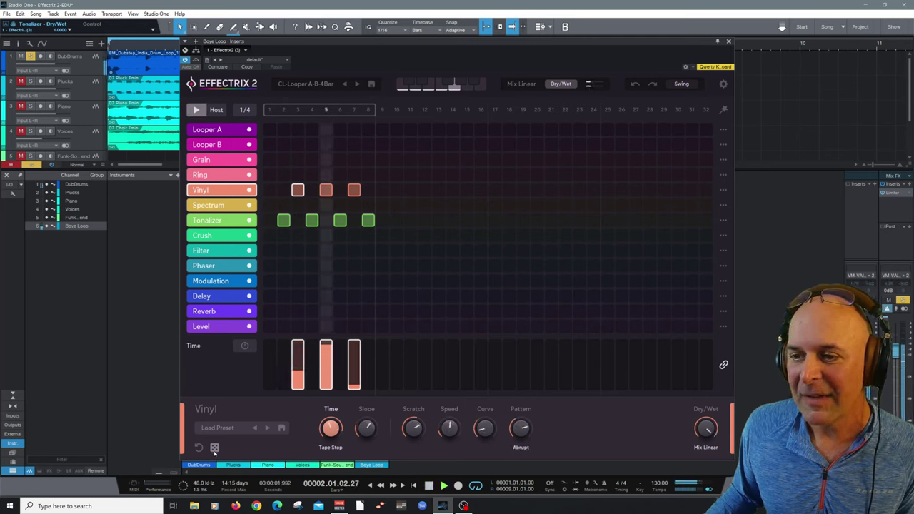
left_click(215, 448)
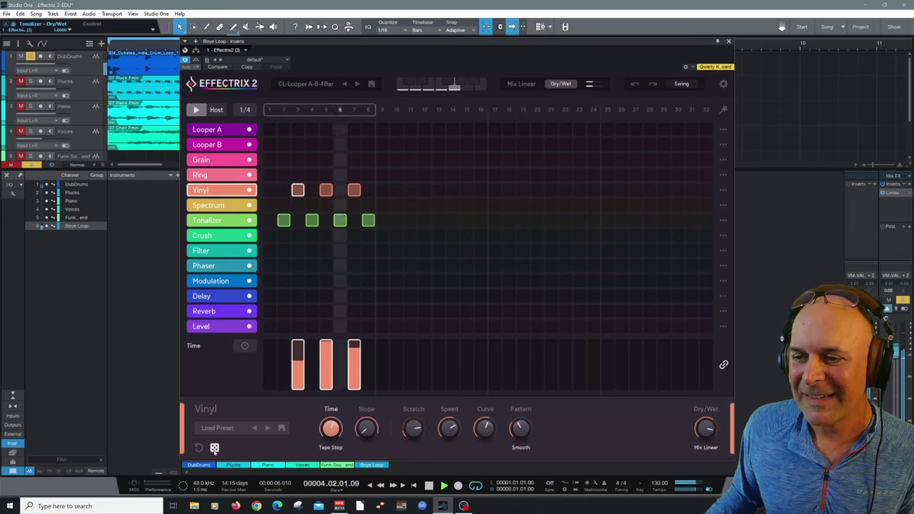
left_click(215, 447)
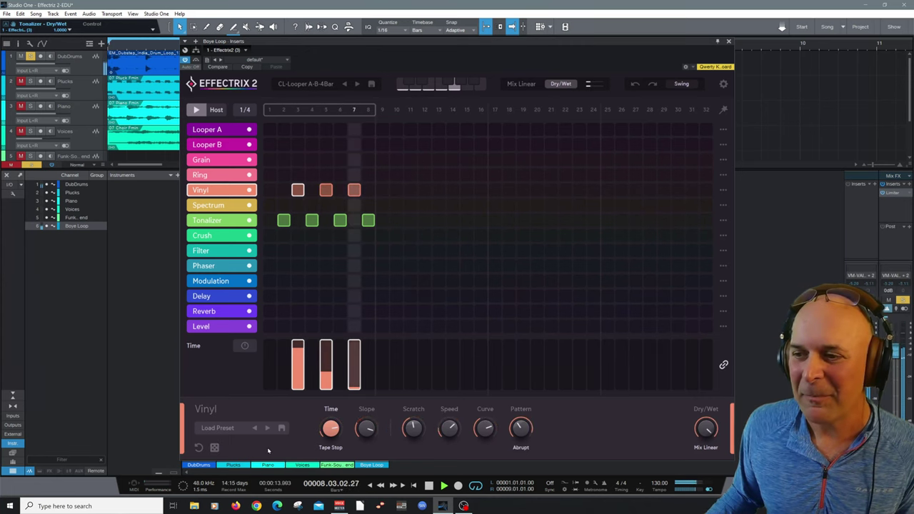
key("space")
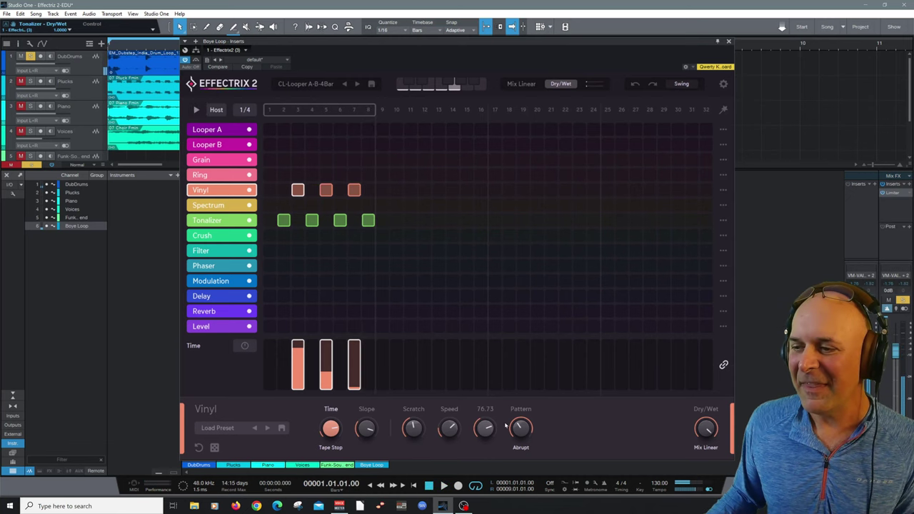